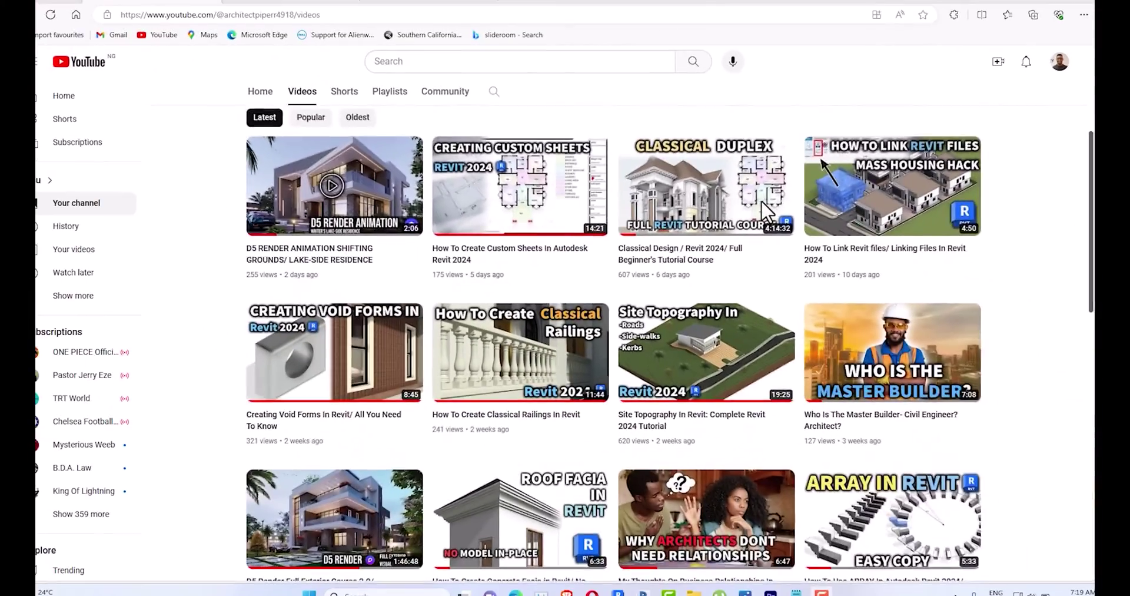
scroll(765, 209, "down", 13)
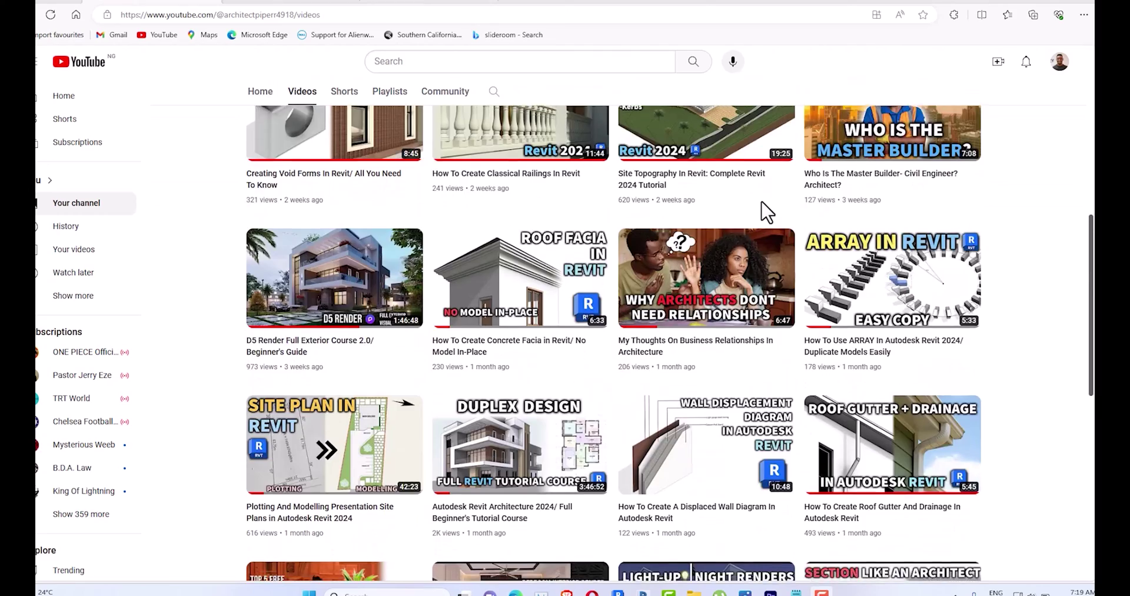
scroll(747, 259, "down", 3)
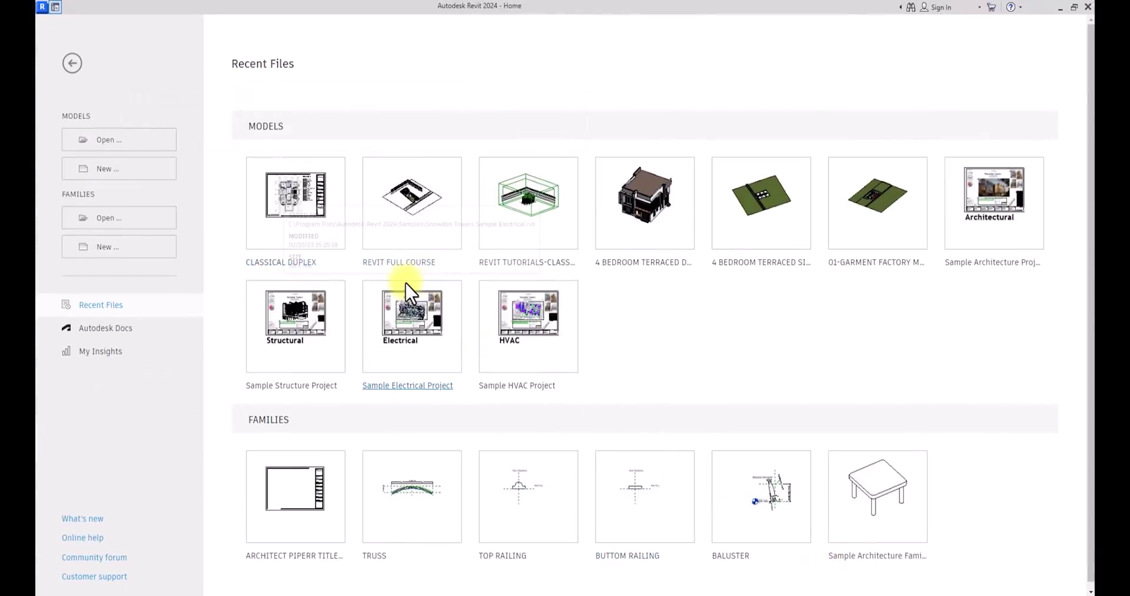
left_click(408, 291)
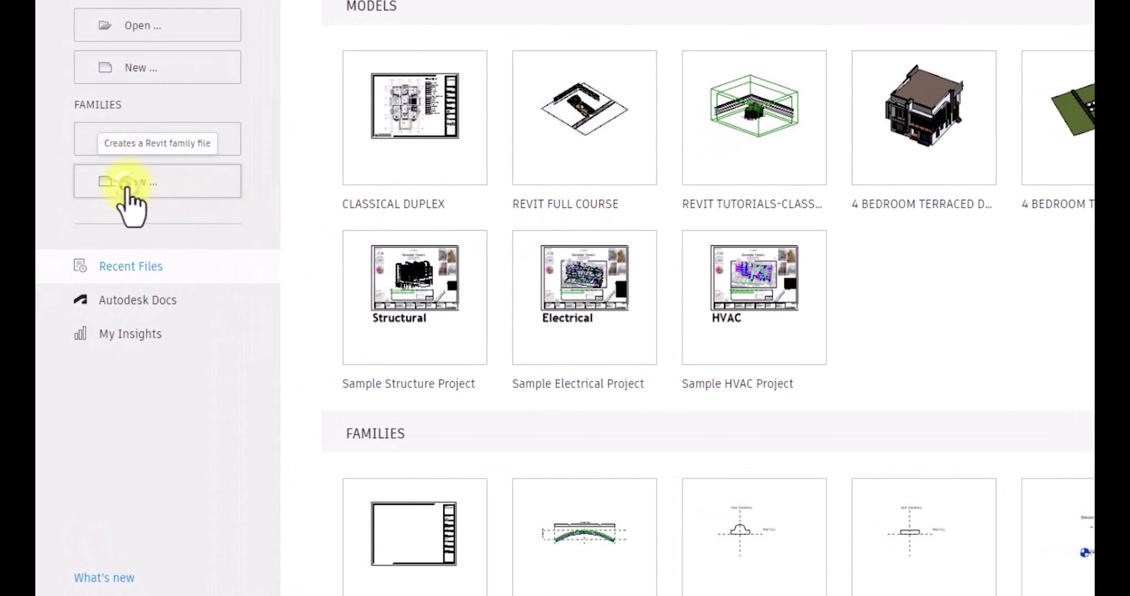
- Create a new family from the Metric Generic Model template in the English template folder
left_click(126, 183)
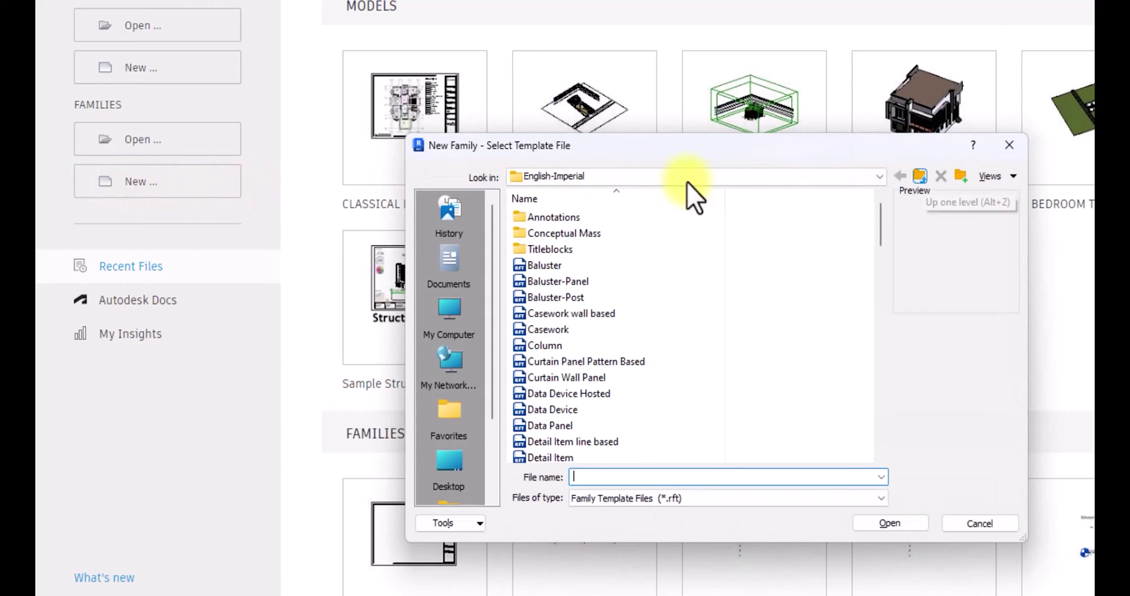
left_click(920, 178)
double_click(565, 247)
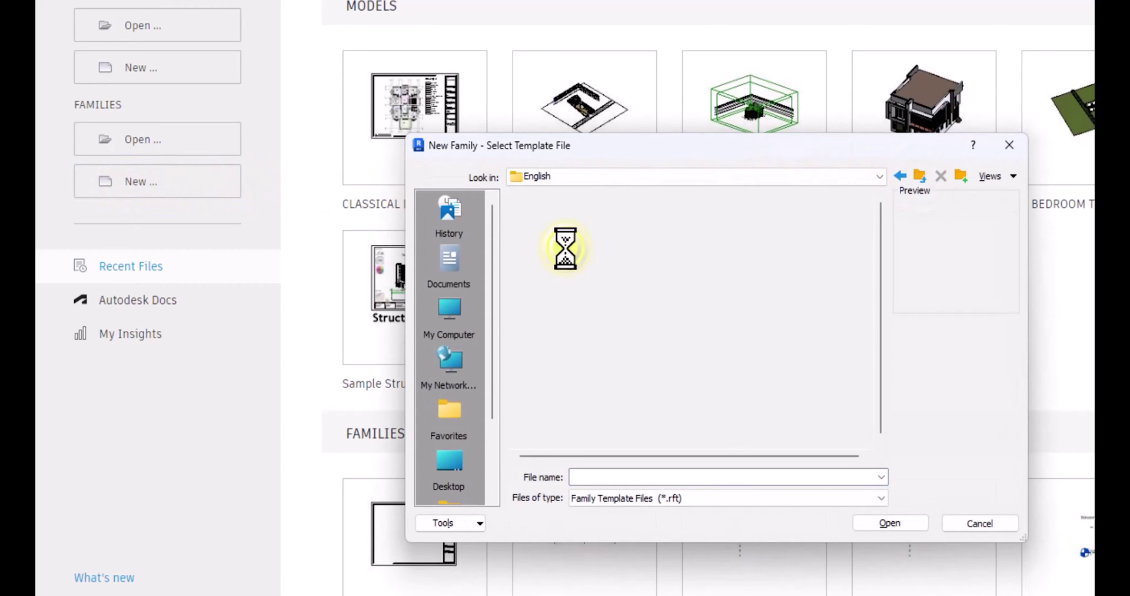
scroll(566, 250, "down", 7)
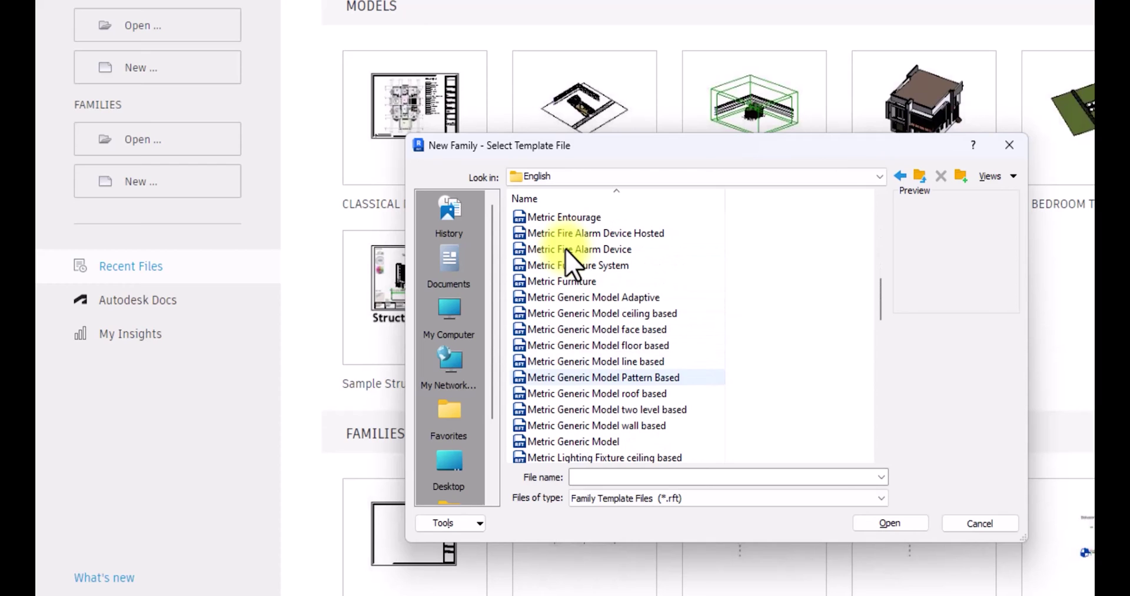
left_click(559, 441)
left_click(896, 521)
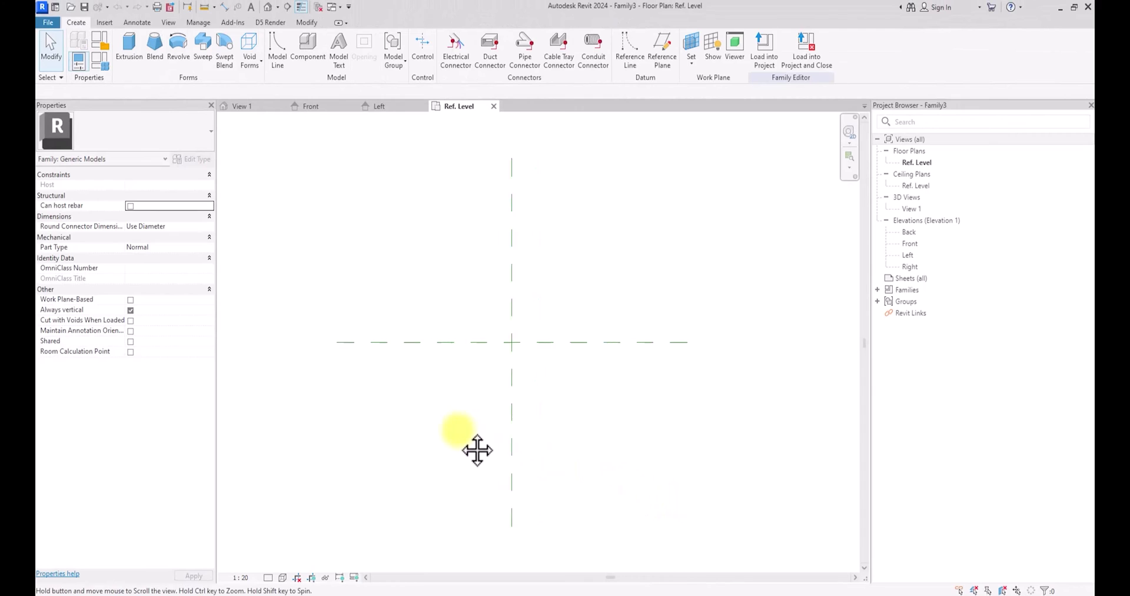
- Draw two vertical reference planes, about 1486 mm left and about 1700 mm right of the centre plane
middle_click_drag(477, 450, 459, 430)
key("r")
key("p")
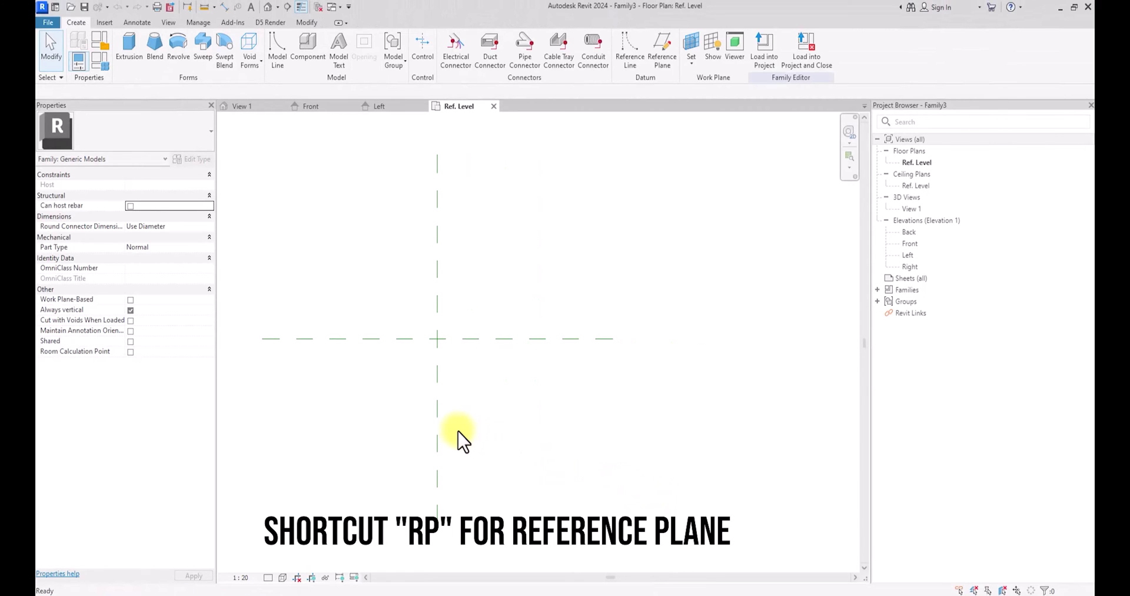
left_click(310, 173)
left_click(310, 414)
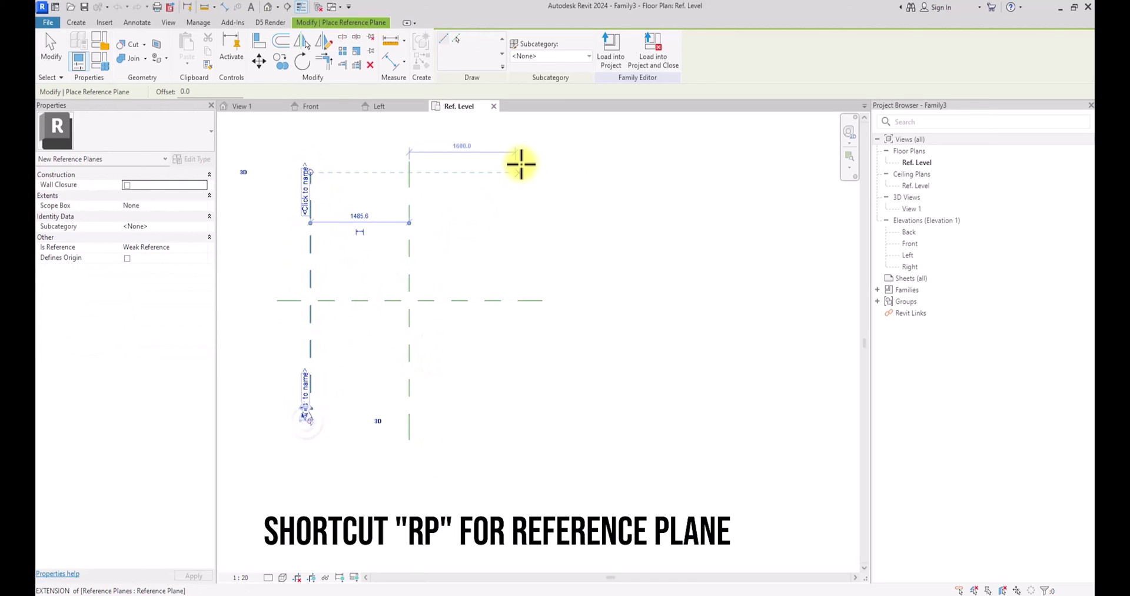
left_click(513, 344)
left_click(522, 174)
left_click(522, 421)
- Draw two horizontal reference planes, about 1662 mm above and about 1300 mm below the centre plane
left_click(257, 185)
left_click(557, 179)
middle_click_drag(274, 285, 567, 207)
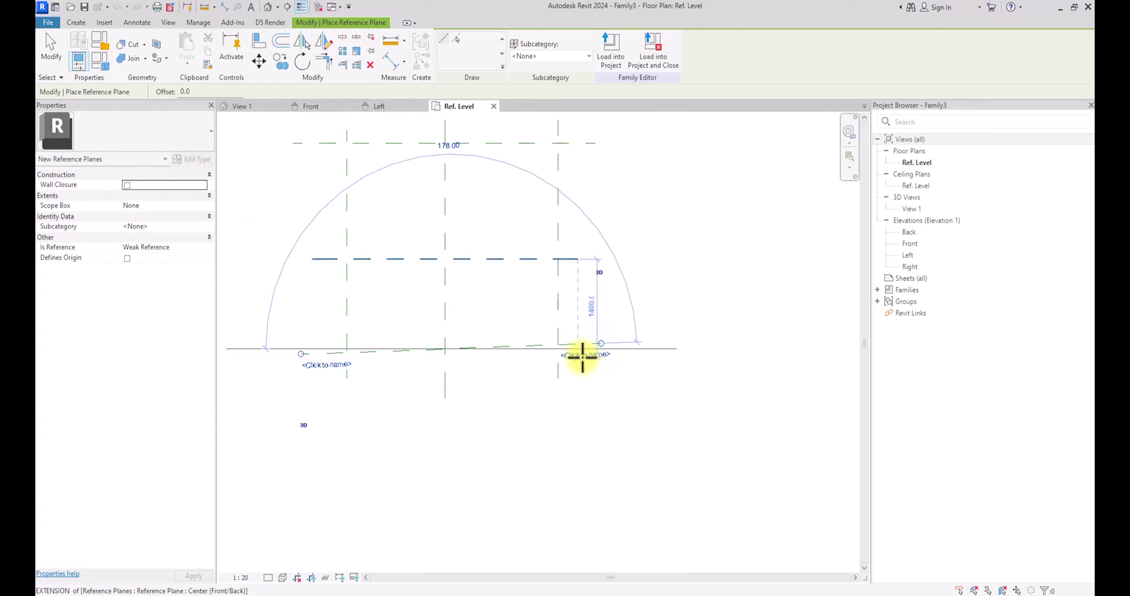
left_click(311, 350)
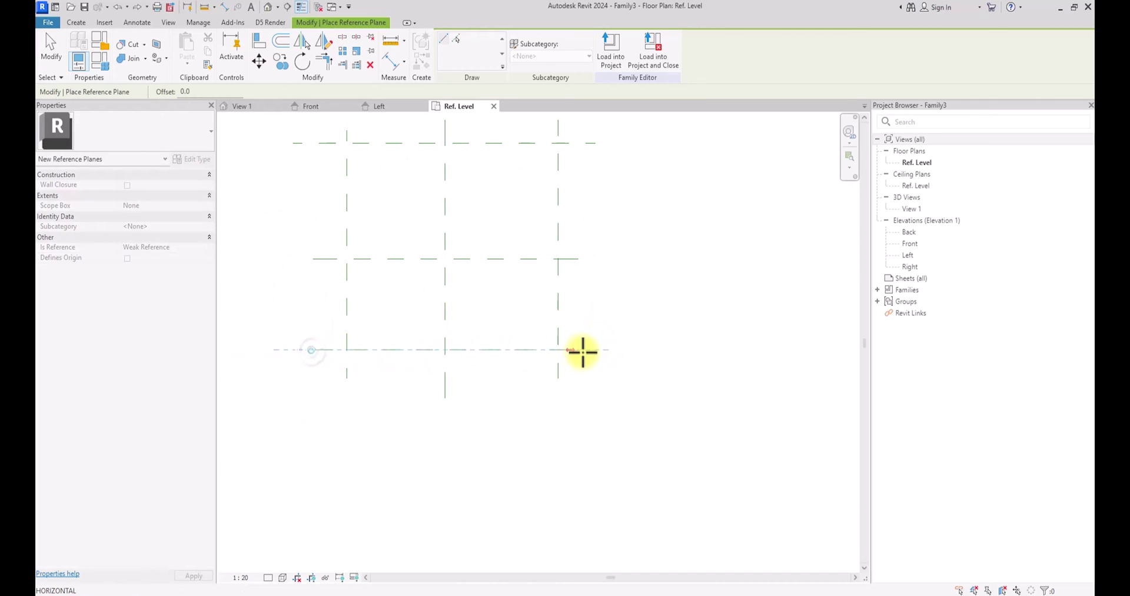
left_click(583, 349)
key("Escape")
key("Escape")
scroll(586, 359, "down", 2)
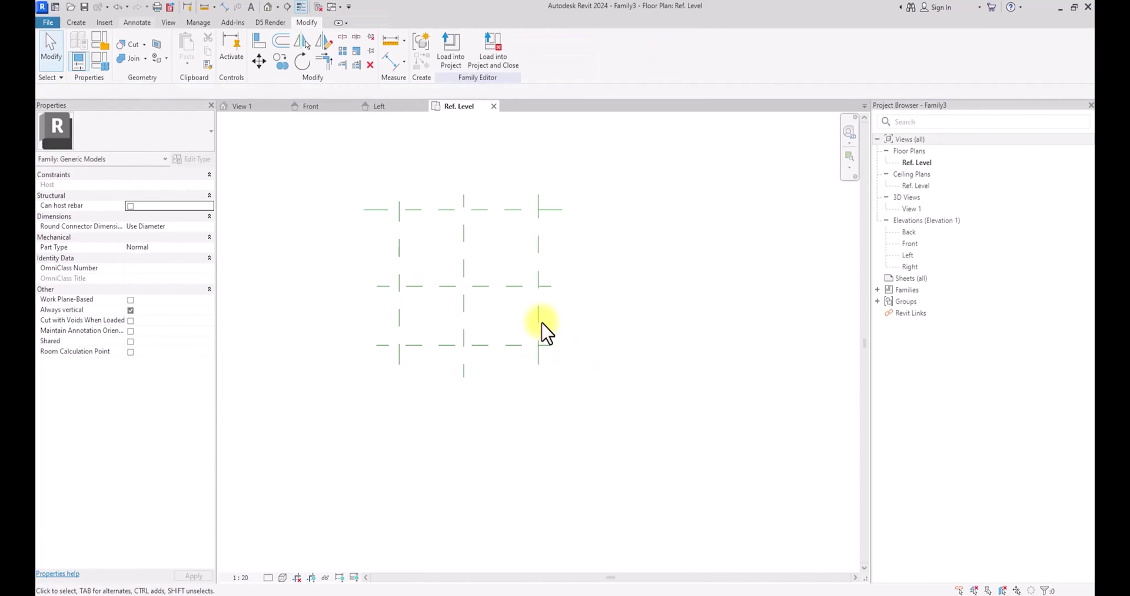
- Place a chained aligned dimension across the three horizontal reference planes, left of the plane grid
left_click(137, 22)
left_click(80, 53)
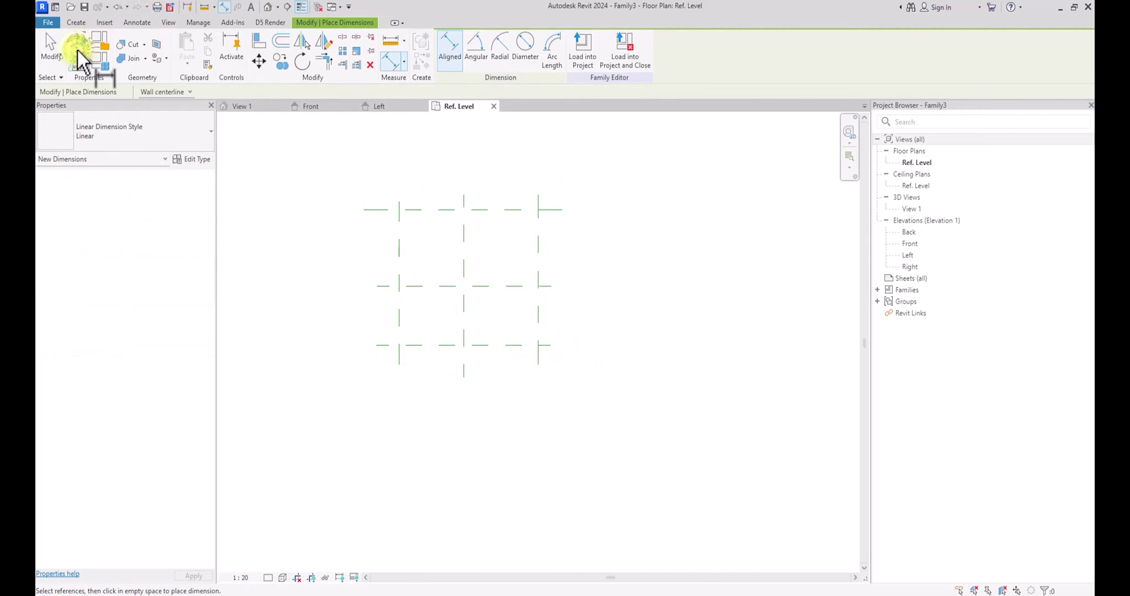
left_click(379, 203)
left_click(422, 287)
scroll(422, 323, "up", 2)
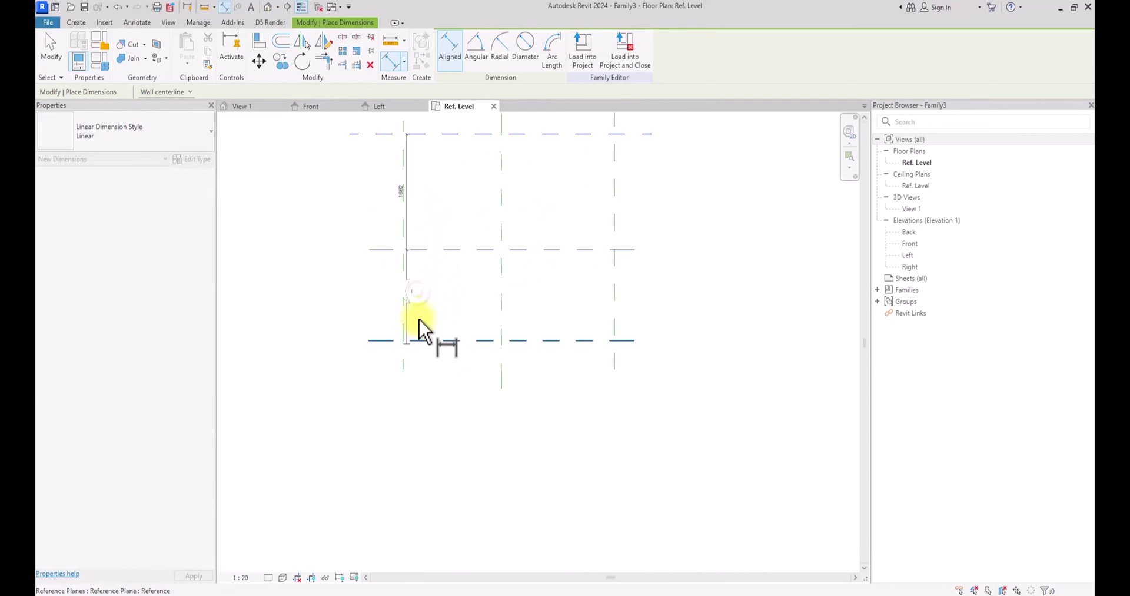
left_click(384, 319)
scroll(391, 328, "down", 2)
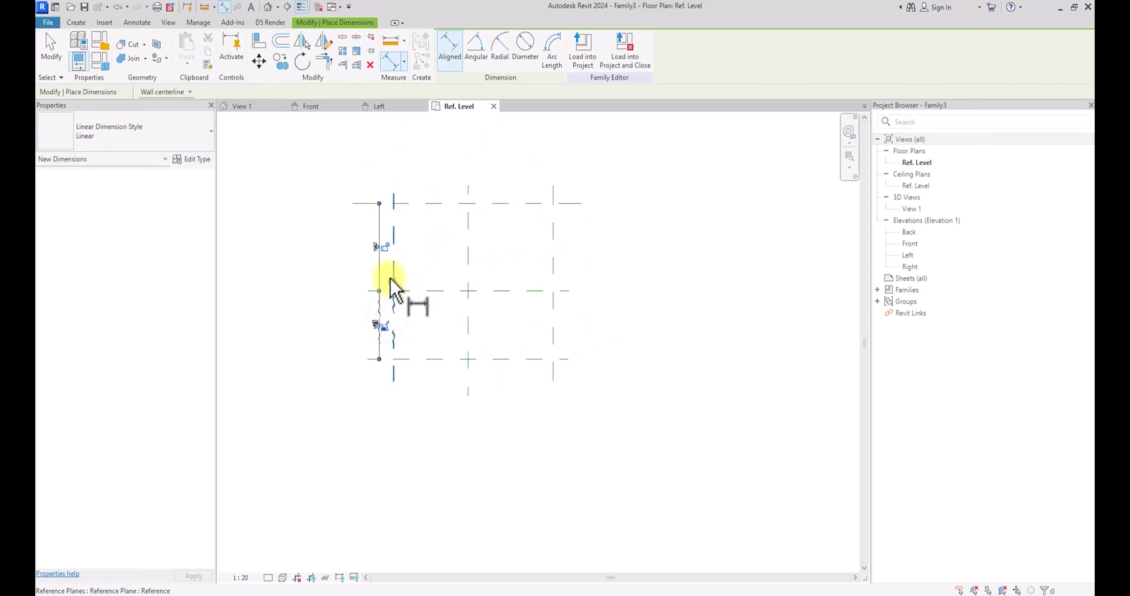
- Place a chained aligned dimension across the three vertical reference planes, above the plane grid
left_click(394, 223)
left_click(478, 227)
left_click(576, 222)
left_click(541, 160)
- Add overall aligned dimensions between the two outer horizontal planes and between the two outer vertical planes
left_click(432, 202)
left_click(423, 380)
left_click(352, 342)
left_click(394, 227)
left_click(576, 234)
middle_click_drag(576, 235, 553, 350)
left_click(456, 244)
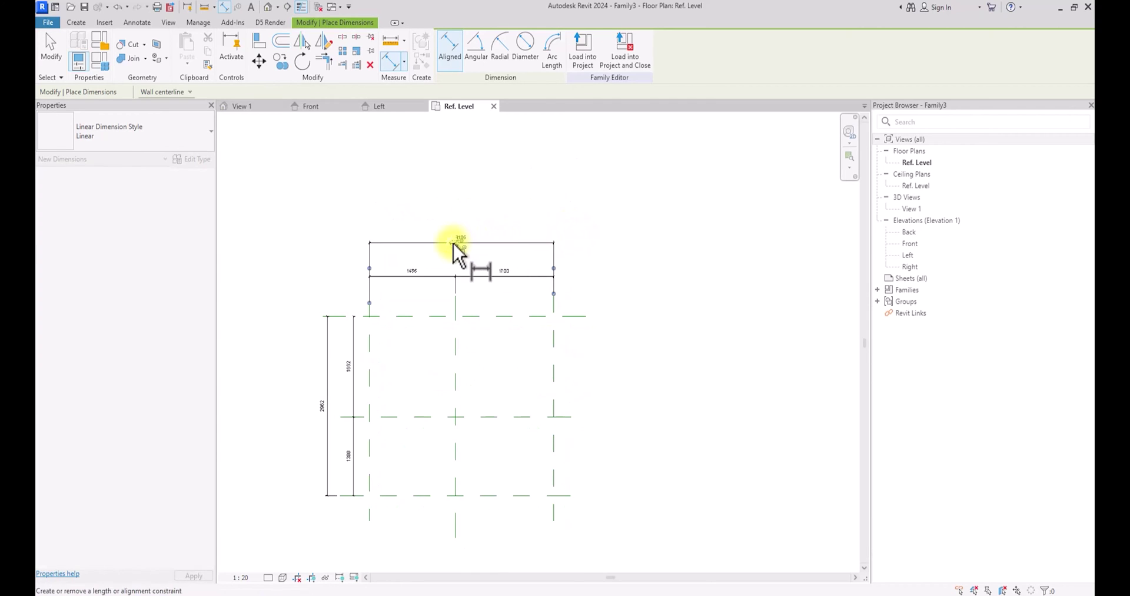
key("Escape")
key("Escape")
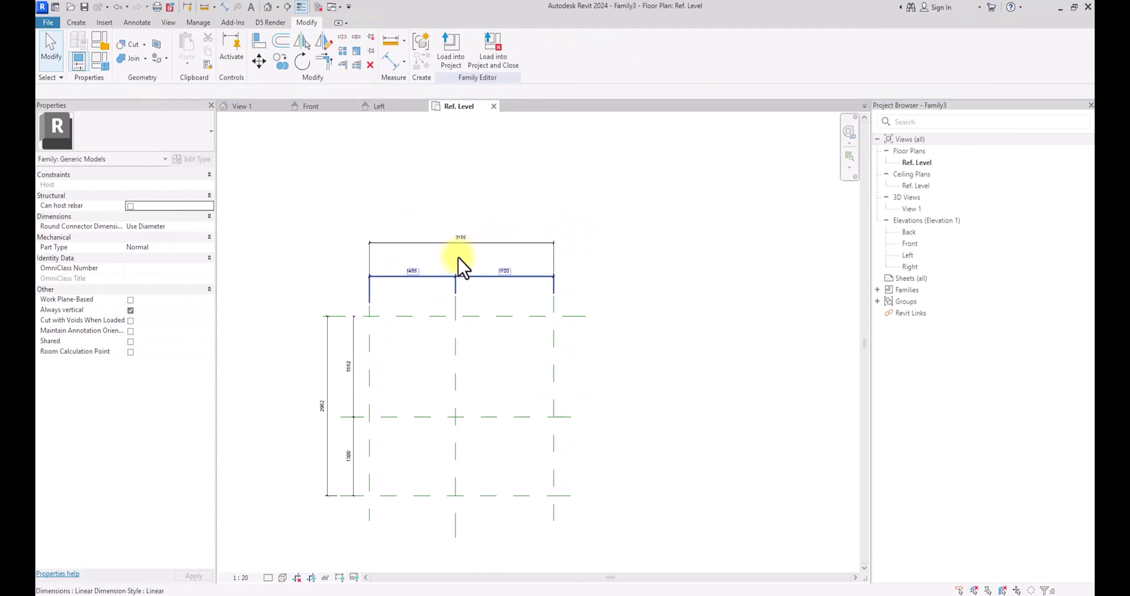
- Apply the EQ equality constraint to both chained dimensions so the outer planes are equally spaced about the centre planes
left_click(462, 274)
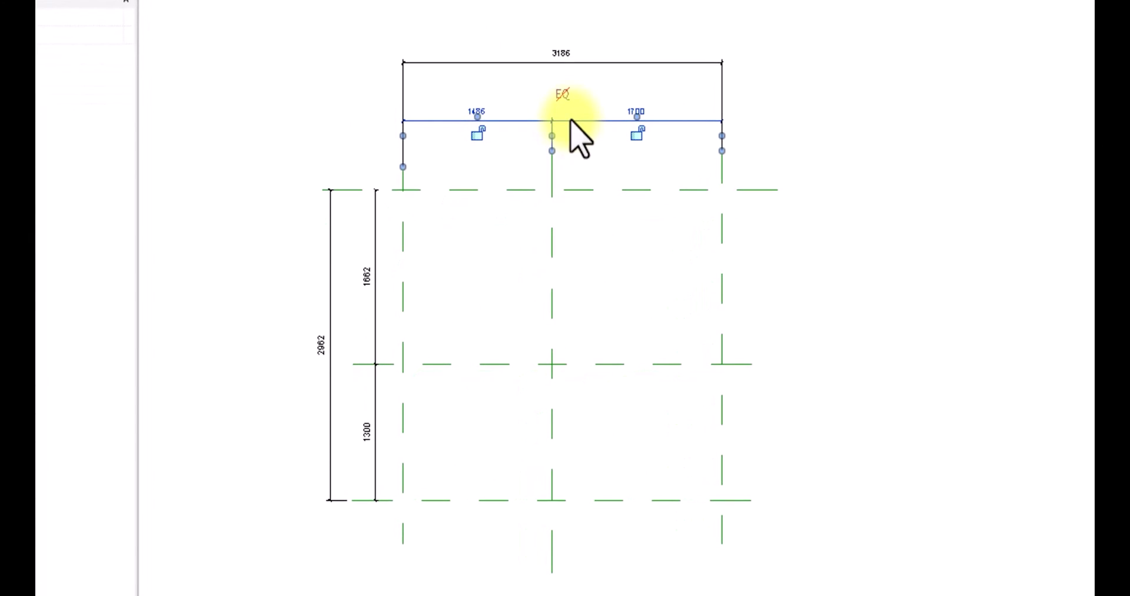
left_click(562, 94)
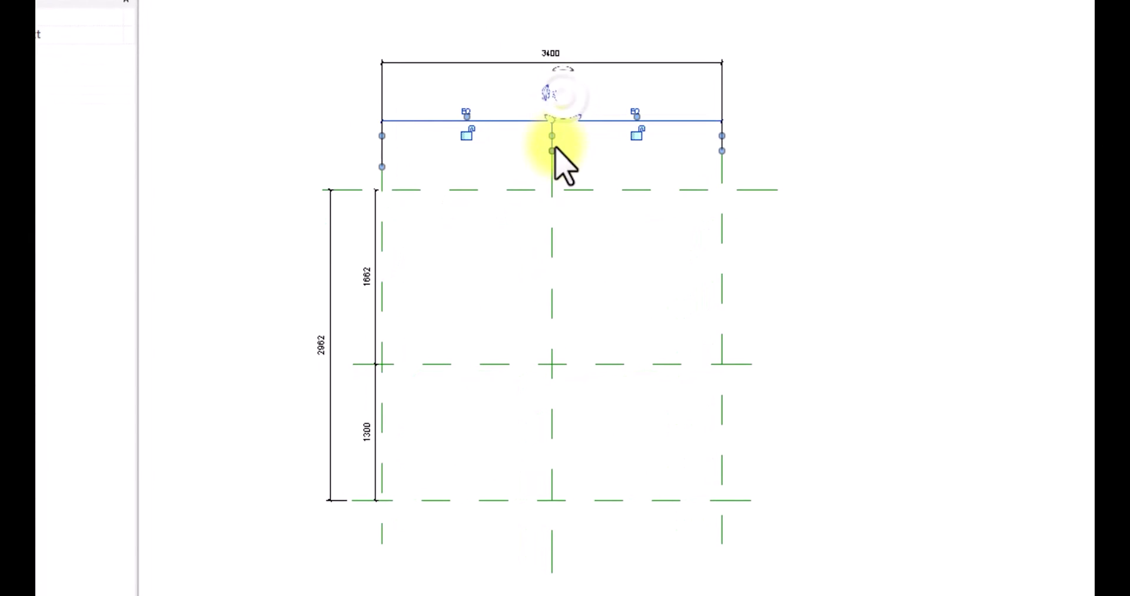
left_click(374, 353)
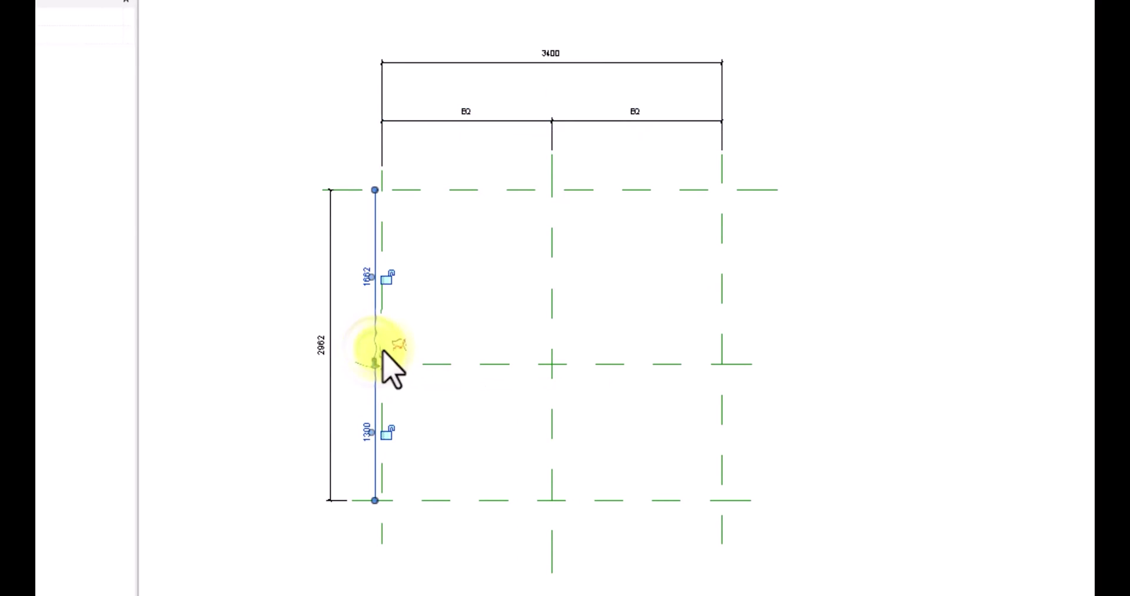
left_click(392, 342)
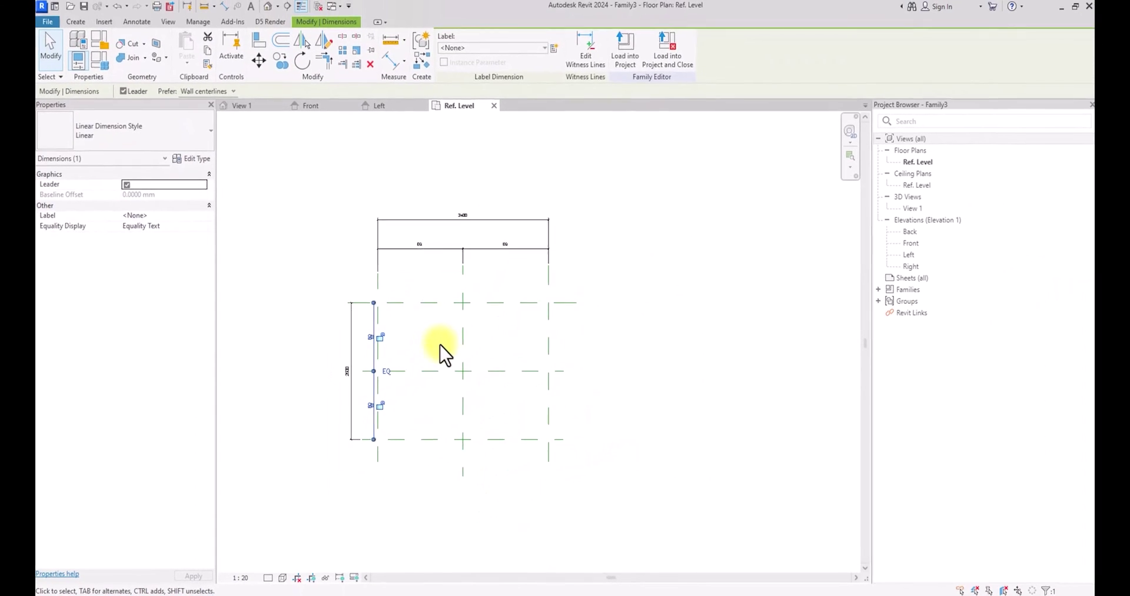
key("Escape")
scroll(440, 345, "up", 2)
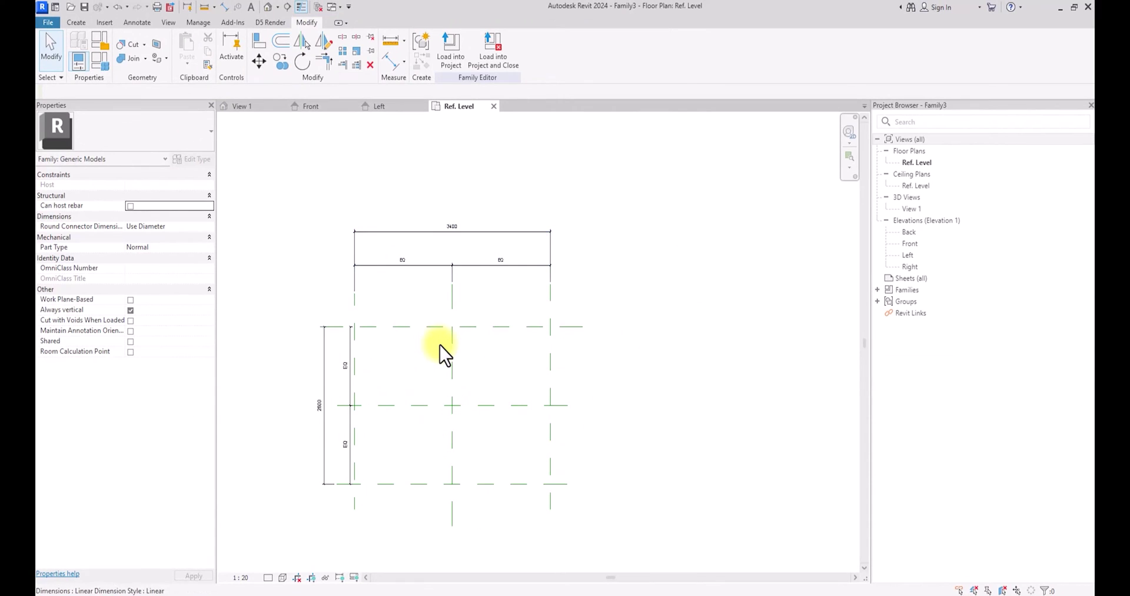
- Label the overall horizontal dimension with a new family type parameter named WIDTH
left_click(427, 232)
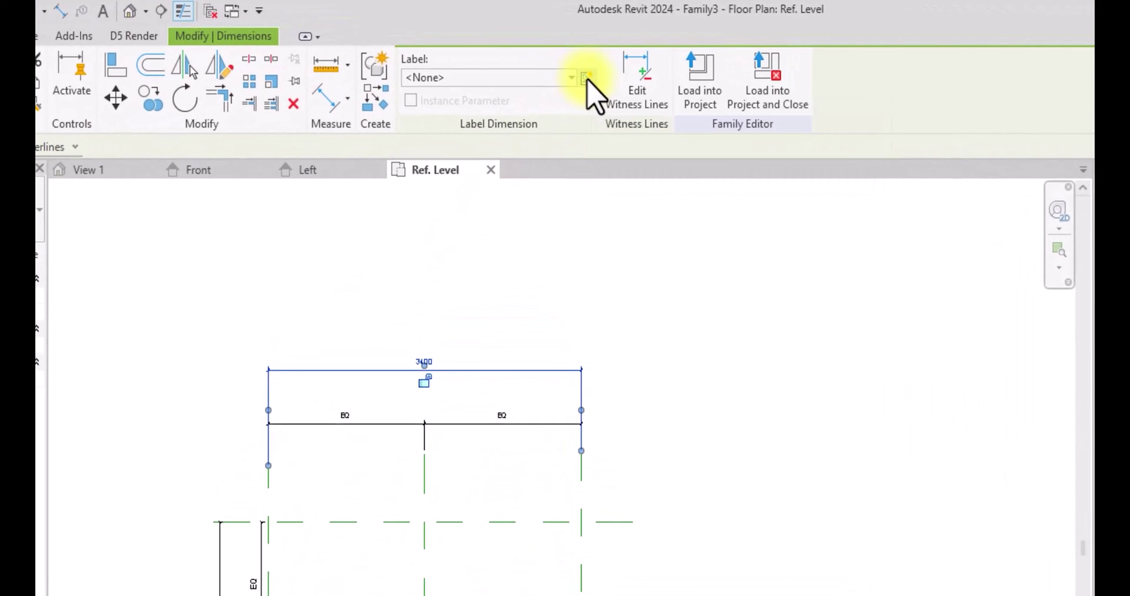
left_click(586, 79)
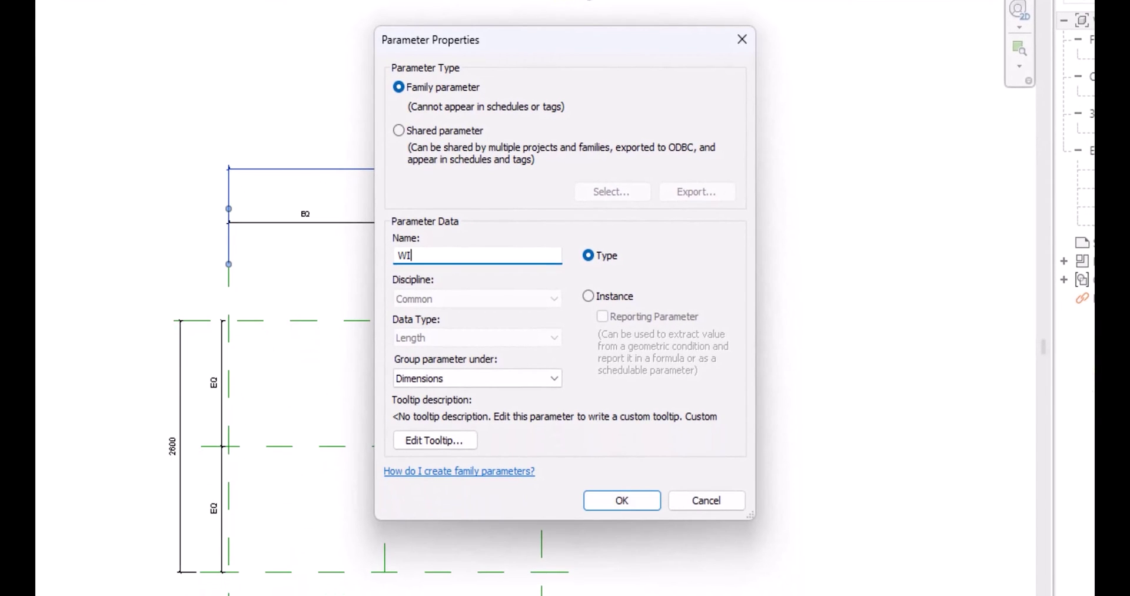
type("WIDTH")
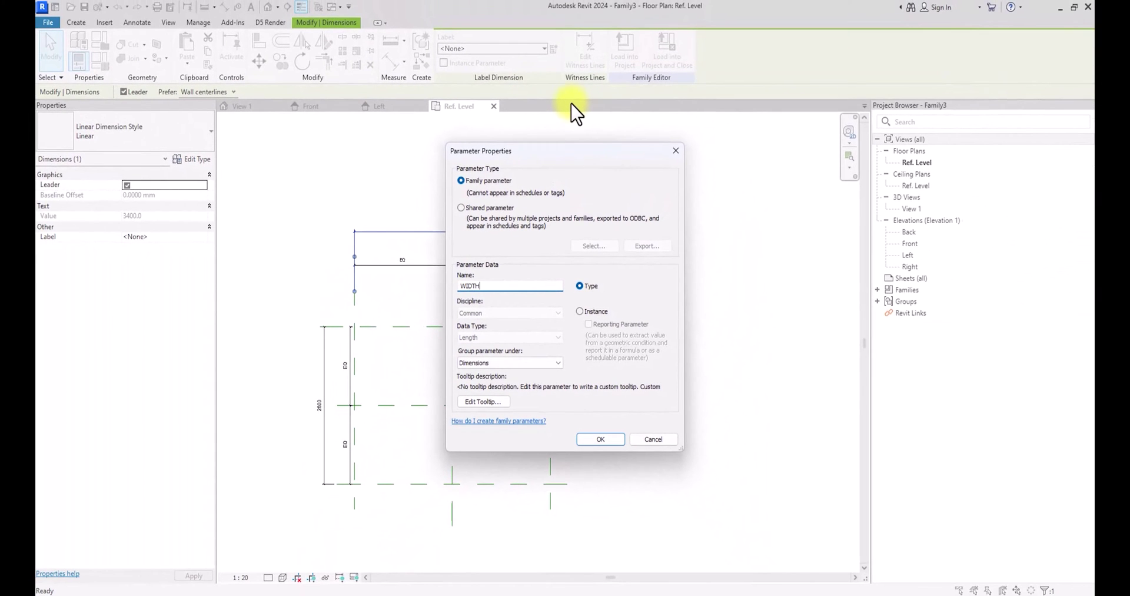
left_click(595, 440)
- Label the overall vertical dimension with a new family type parameter named HIEGHT
left_click(329, 371)
scroll(329, 361, "up", 2)
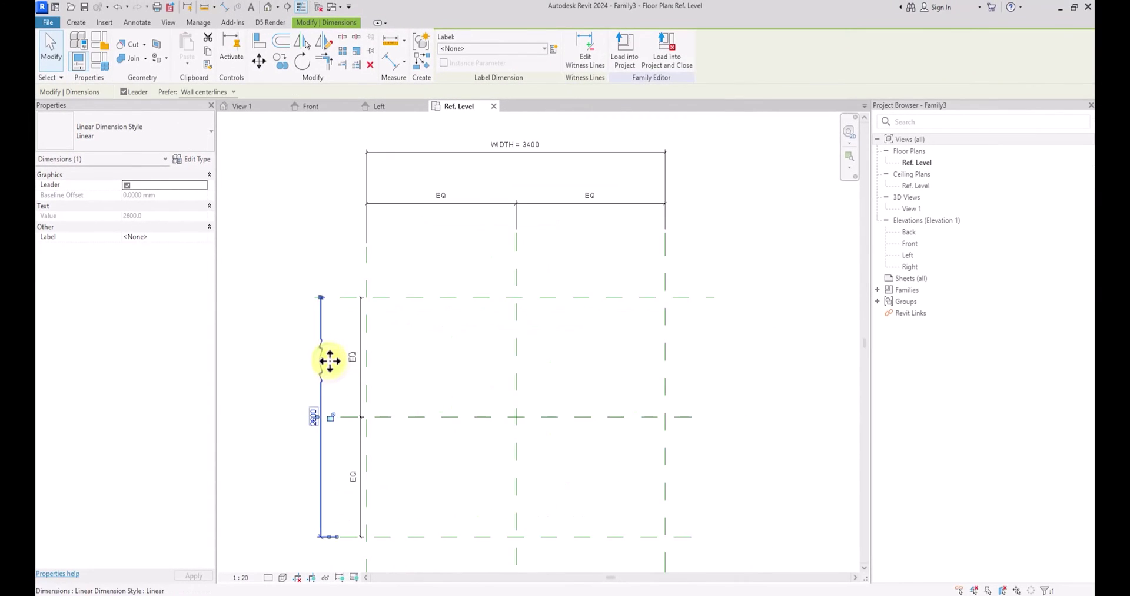
left_click(554, 51)
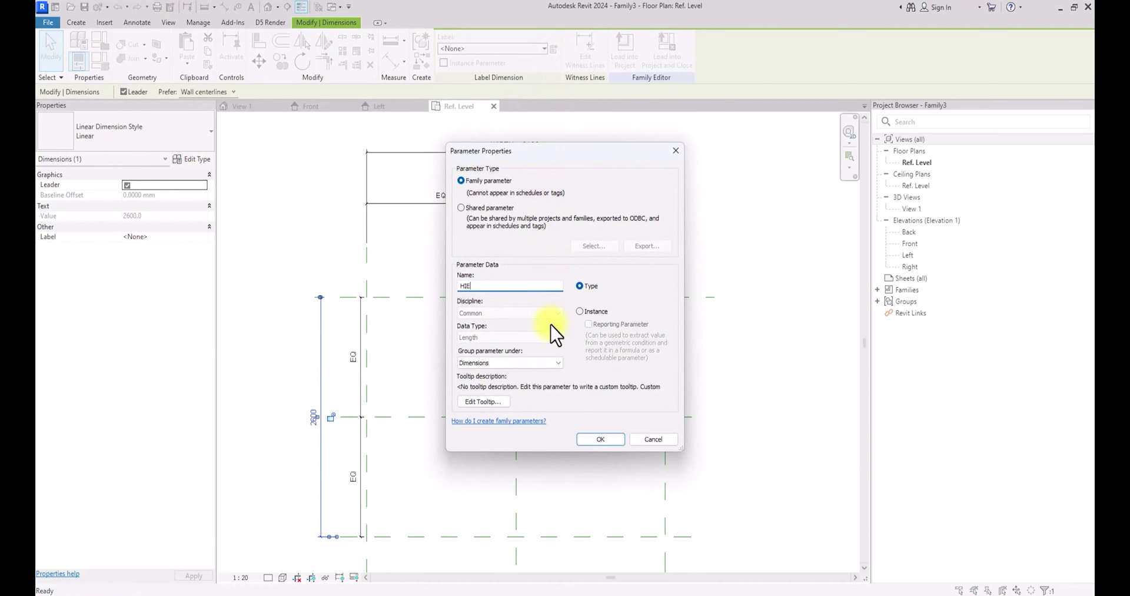
key("Return")
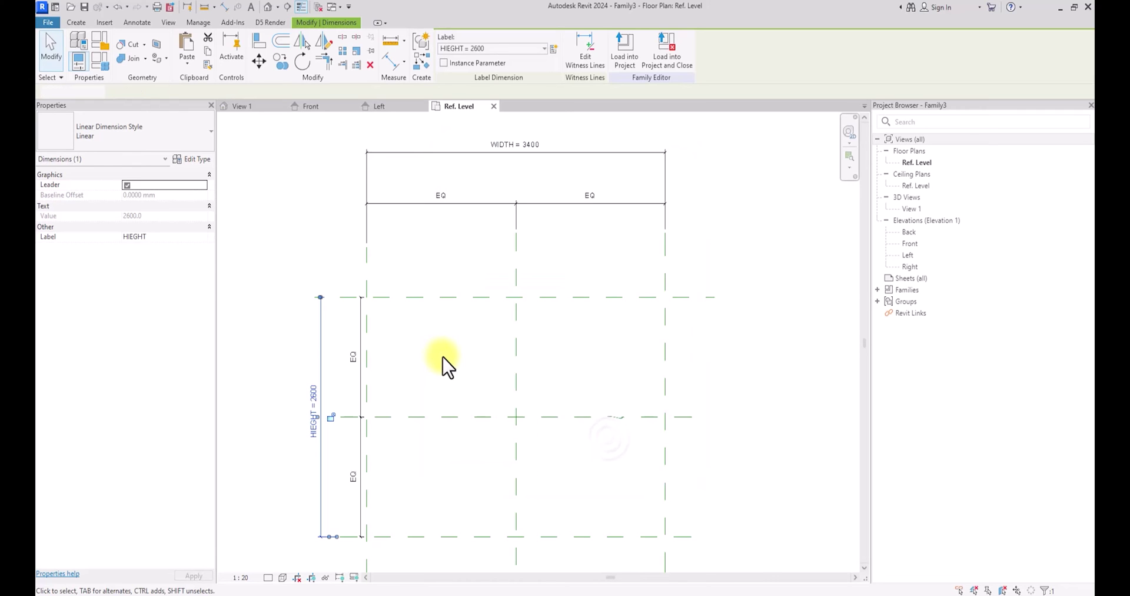
scroll(443, 362, "down", 3)
left_click(445, 365)
scroll(444, 365, "up", 3)
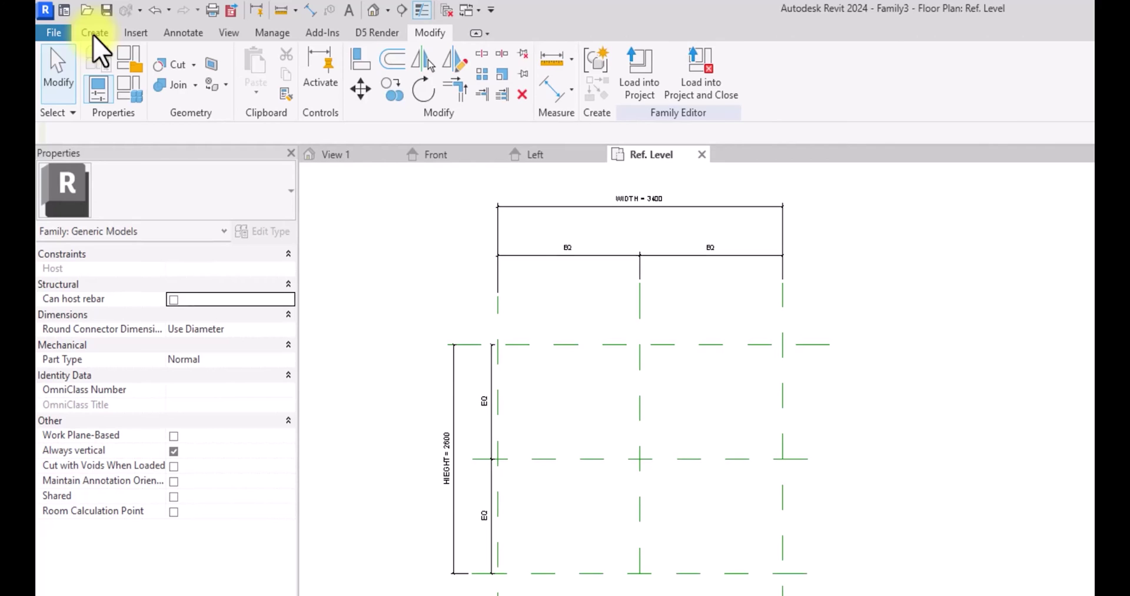
- Start an extrusion on the reference level and set its Extrusion End to 300
left_click(93, 35)
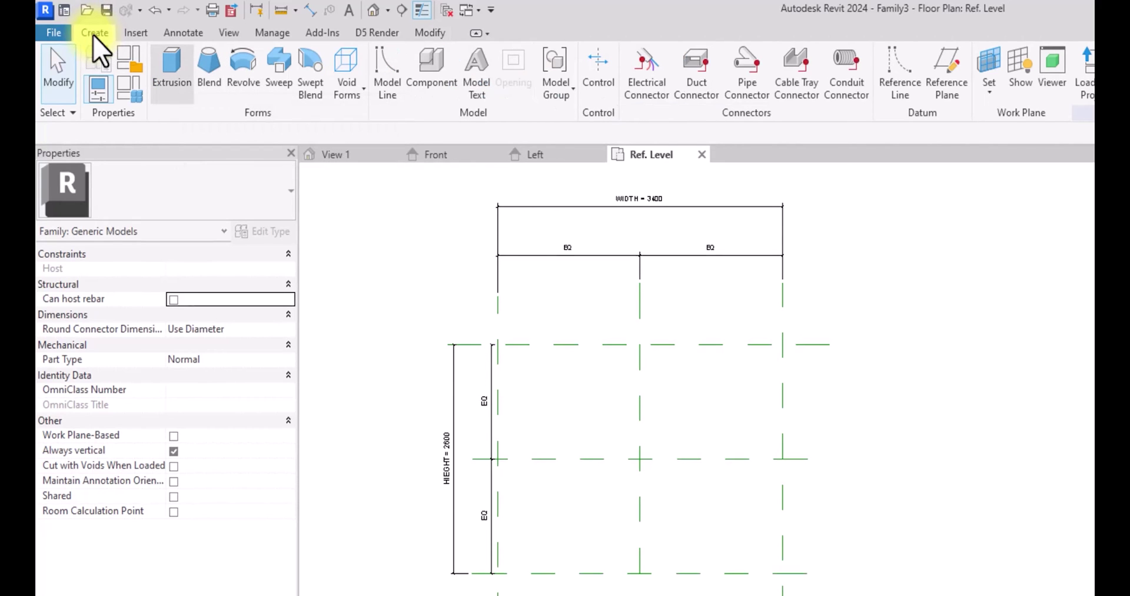
left_click(170, 66)
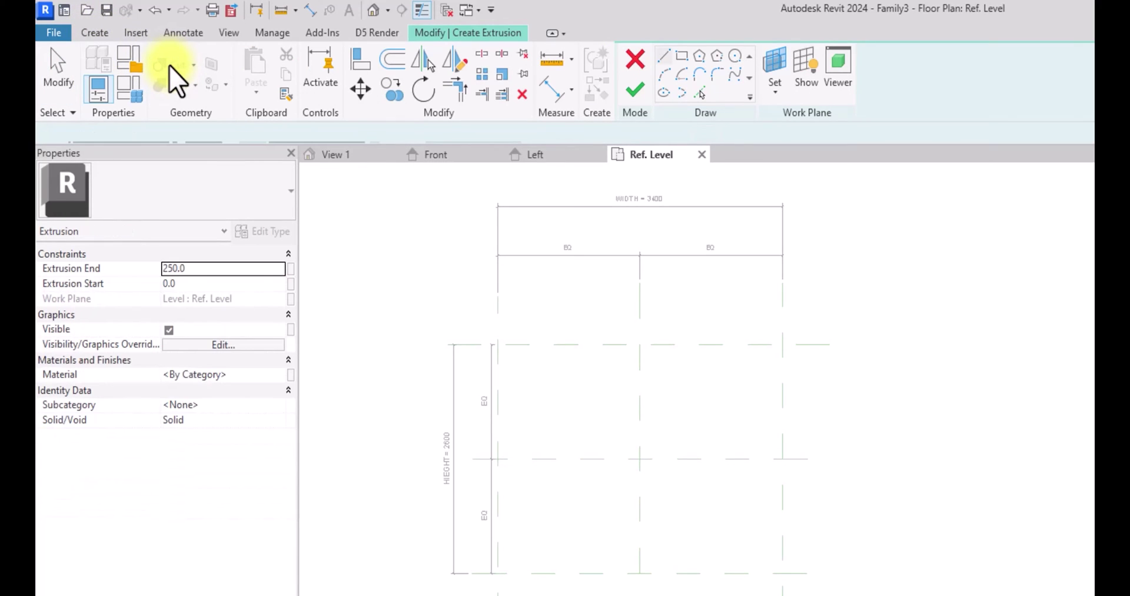
left_click(207, 270)
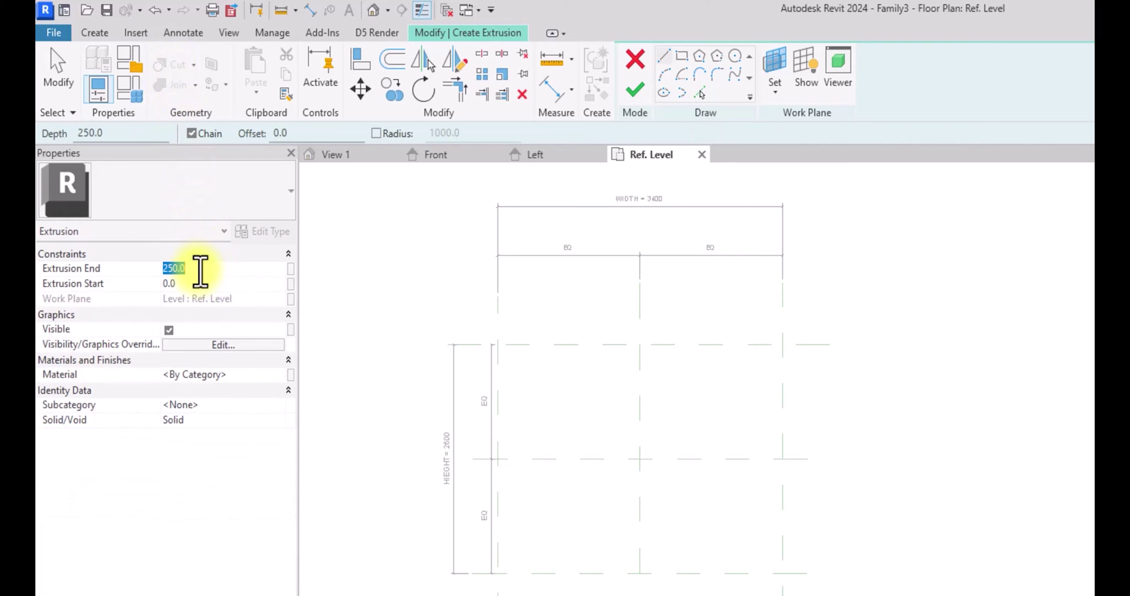
type("300")
- Duplicate the Default Wall material from the extrusion's Material property and name the copy 01-CERAMIC TILES
left_click(275, 377)
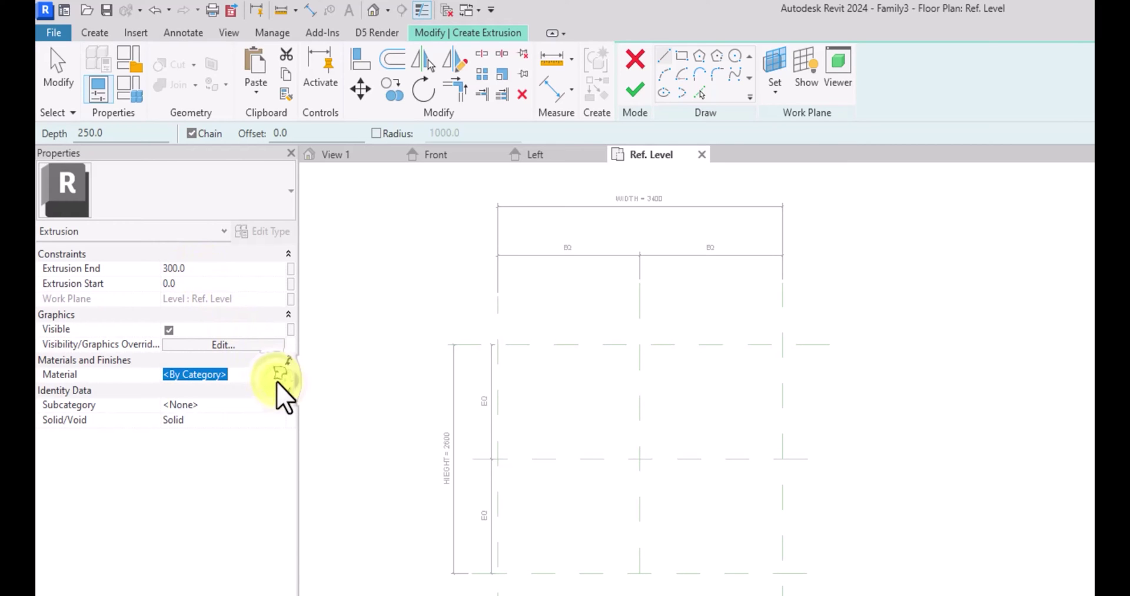
left_click(278, 374)
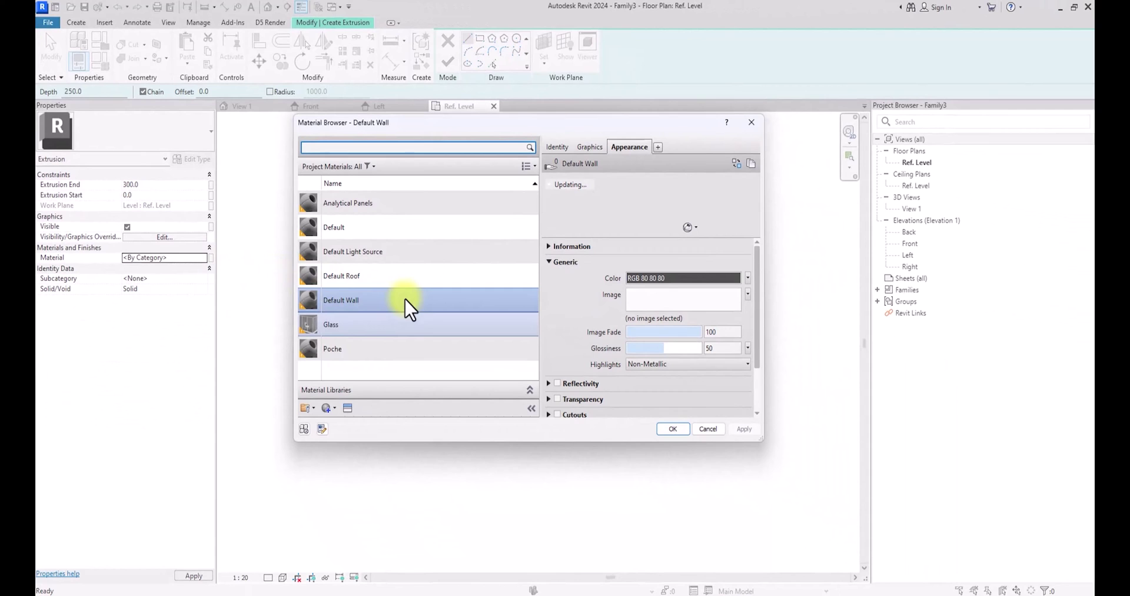
right_click(405, 299)
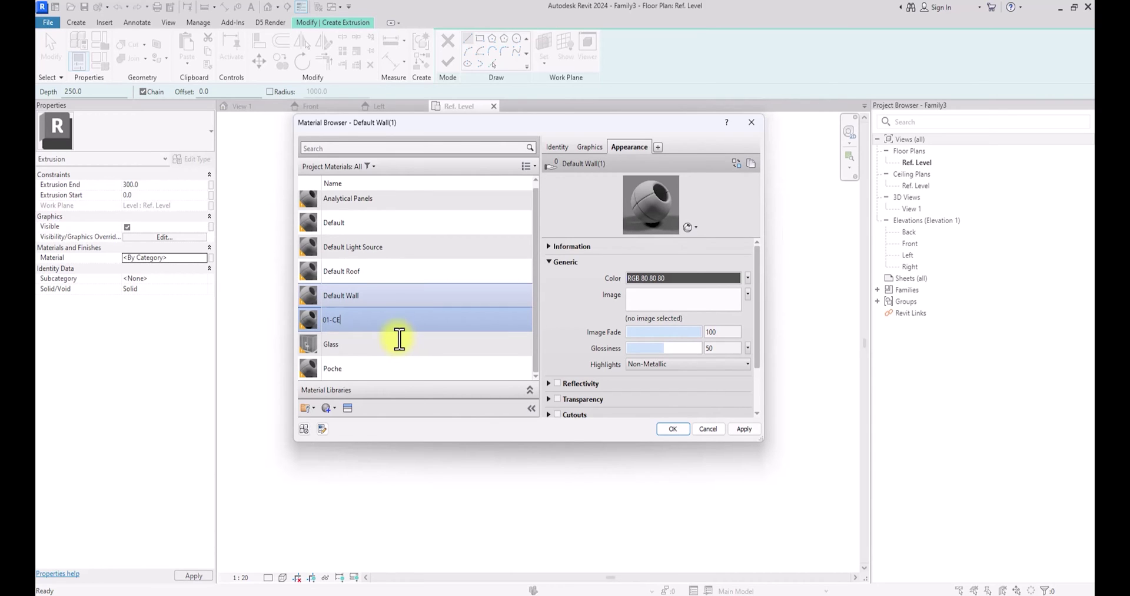
- Replace the appearance of 01-CERAMIC TILES with the 1in Squares - Mosaic Blue asset from the Appearance Library and apply it
left_click(347, 407)
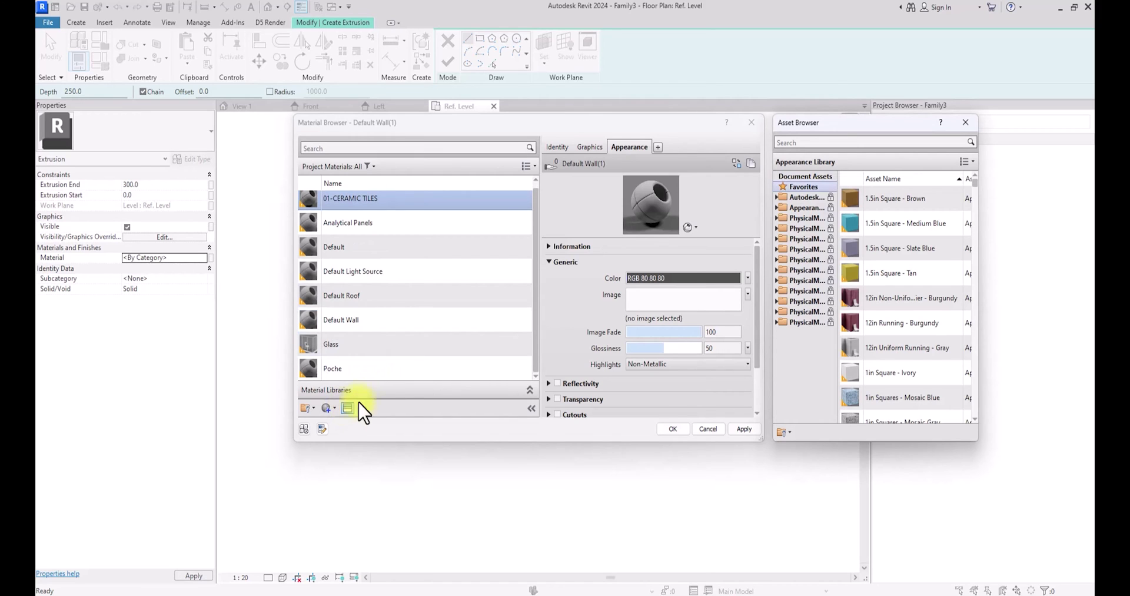
double_click(804, 207)
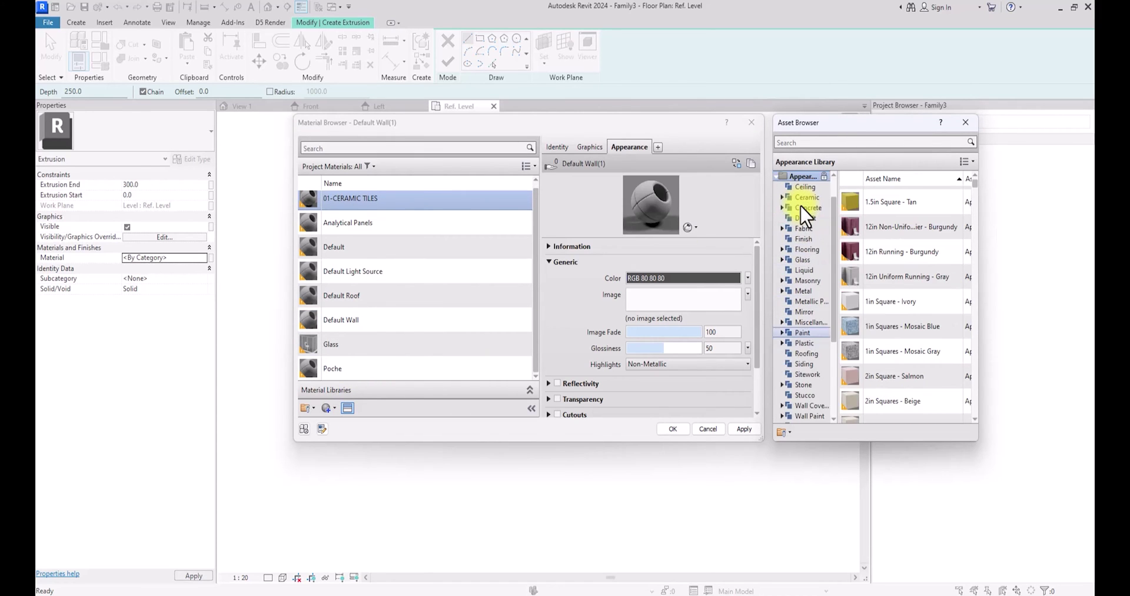
scroll(803, 215, "up", 1)
scroll(806, 215, "down", 1)
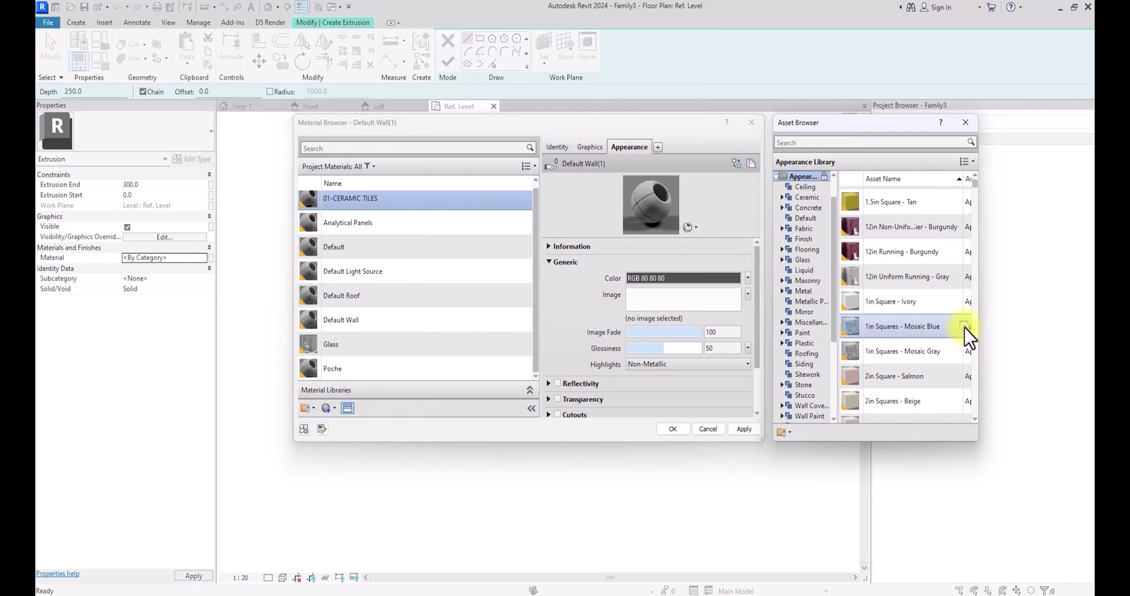
left_click(965, 325)
left_click(743, 428)
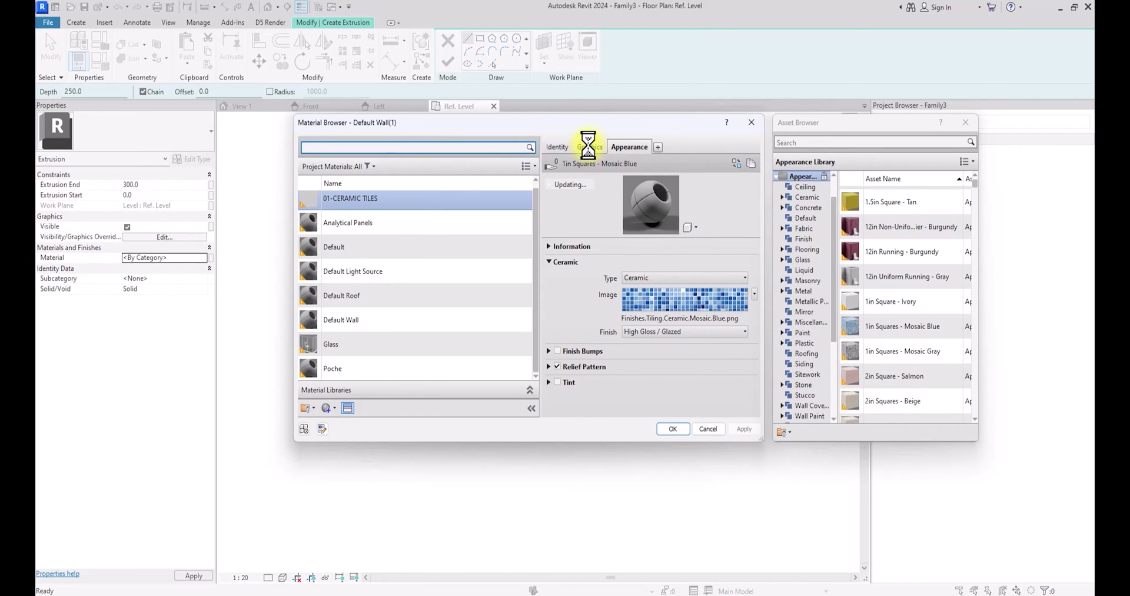
- Enable Use Render Appearance for the shading of 01-CERAMIC TILES and assign the material to the extrusion
left_click(589, 146)
left_click(626, 178)
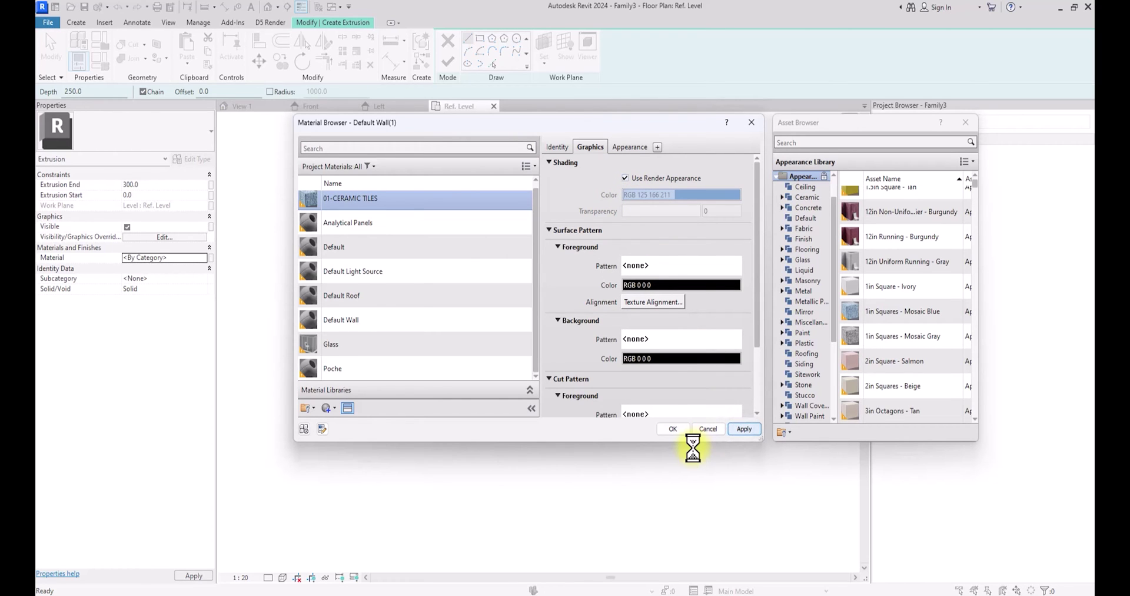
left_click(673, 430)
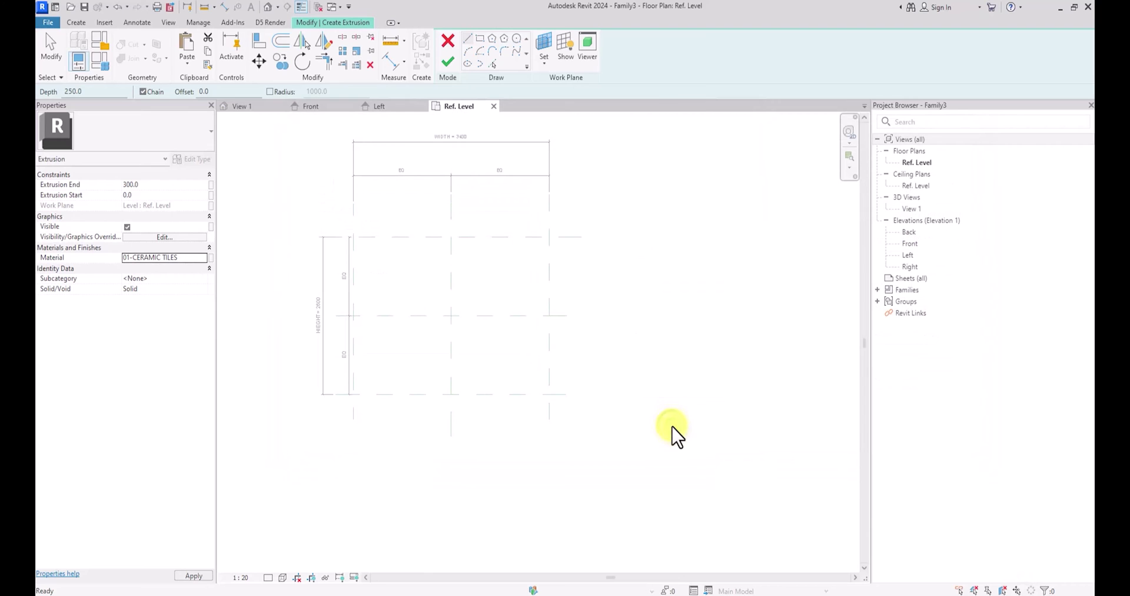
- Sketch a rectangle for the extrusion between opposite corners of the four outer reference planes
left_click(481, 38)
scroll(353, 247, "up", 2)
left_click(356, 233)
left_click(614, 441)
key("Escape")
key("Escape")
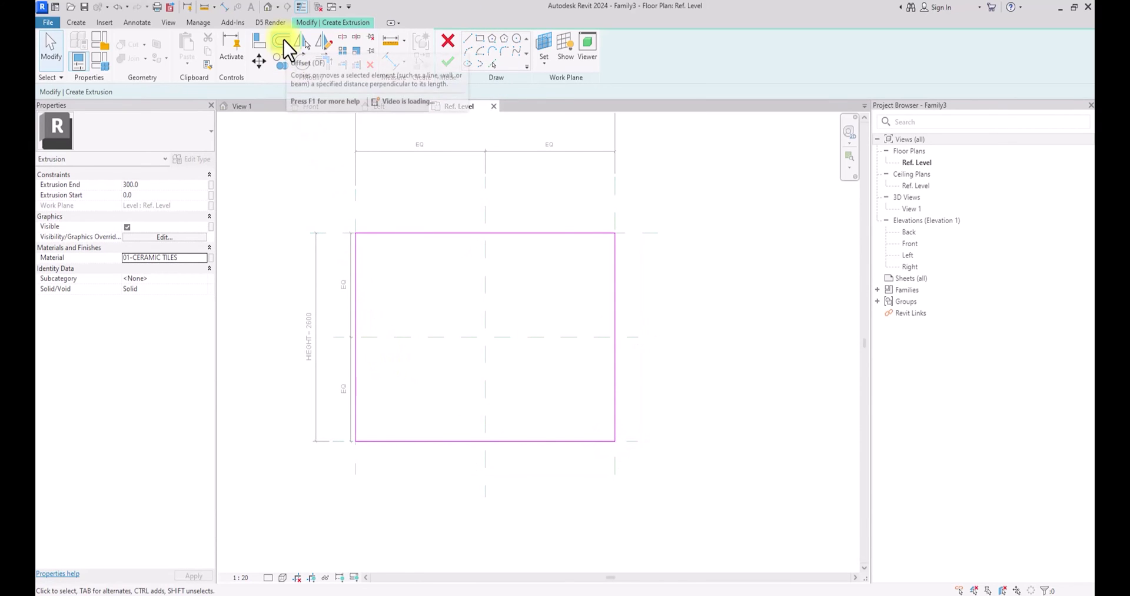
- Offset copies of all four rectangle sides inward by 225
left_click(282, 41)
type("225")
left_click(356, 282)
left_click(434, 241)
left_click(611, 297)
left_click(446, 440)
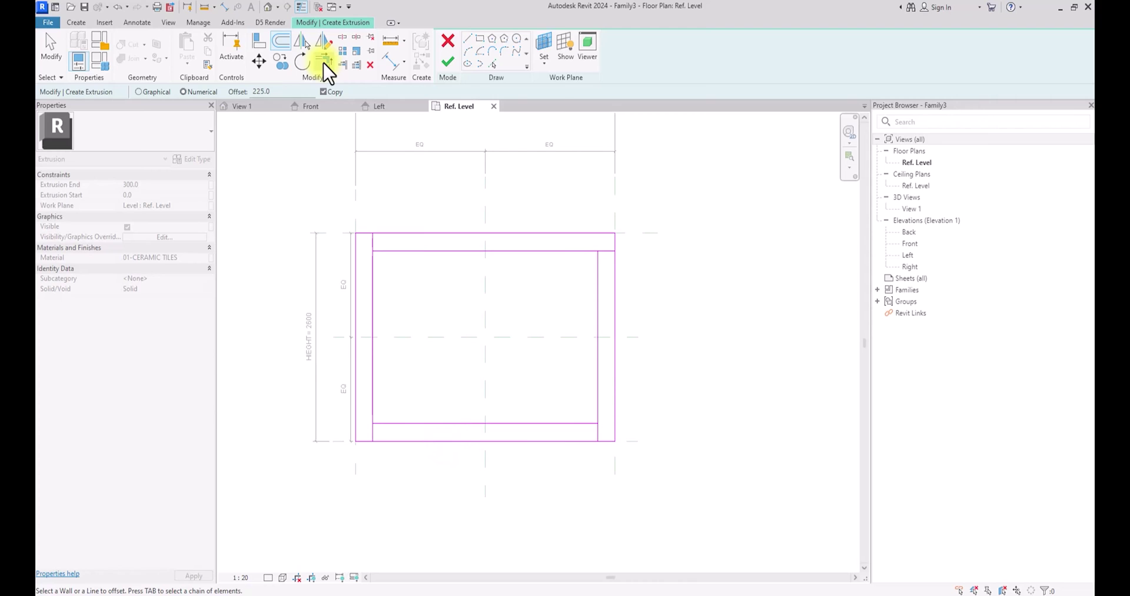
- Trim the four offset lines to one another at their corners to form a closed inner rectangle
left_click(323, 61)
left_click(401, 251)
left_click(597, 294)
left_click(596, 376)
left_click(582, 423)
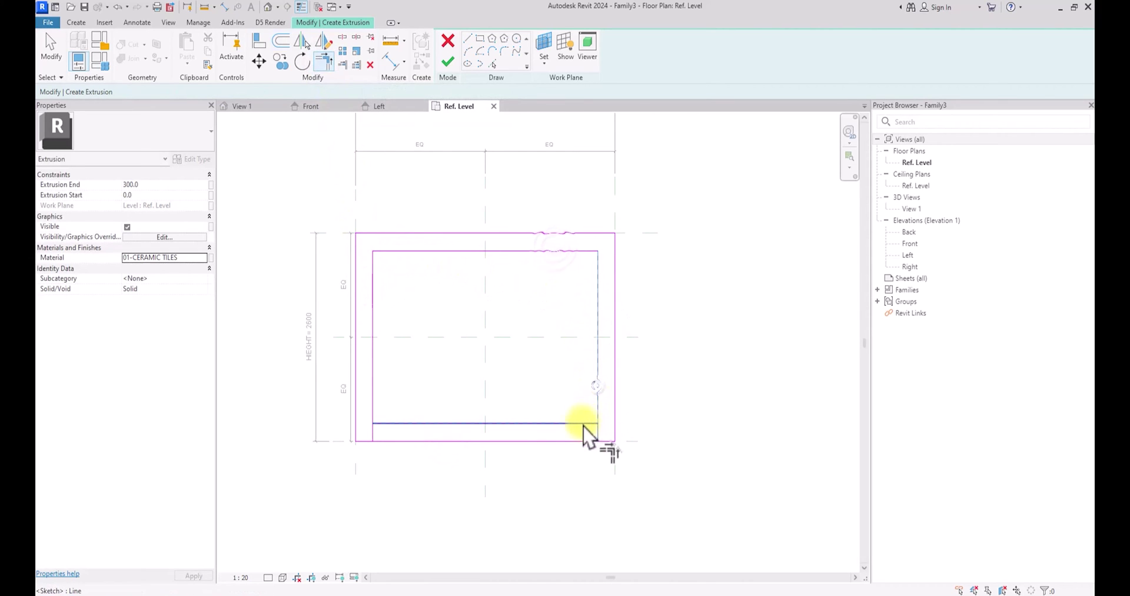
left_click(373, 403)
scroll(375, 403, "down", 2)
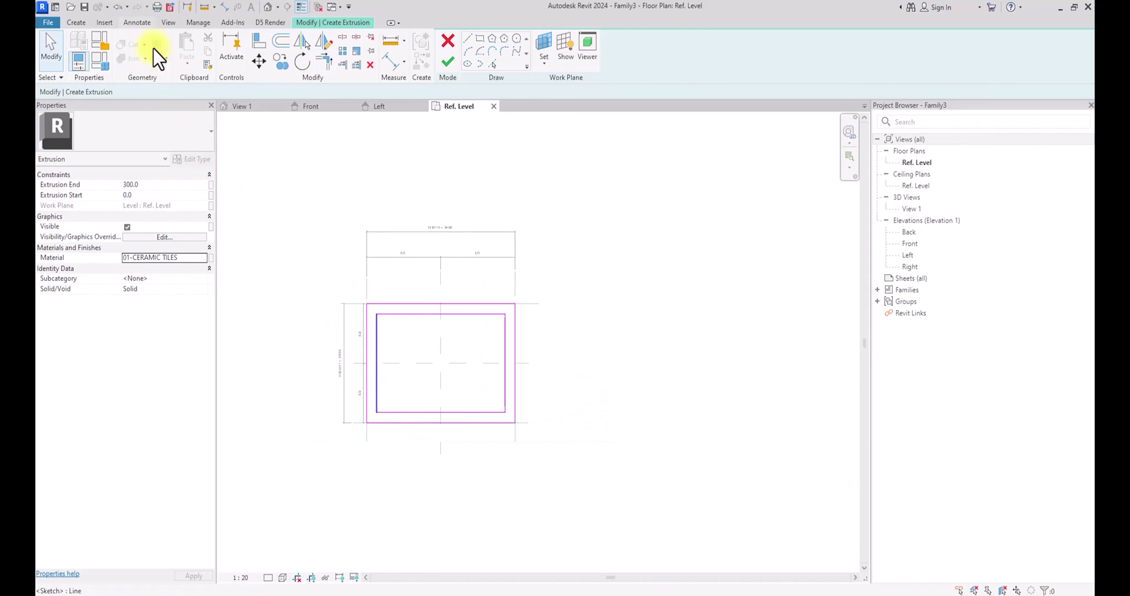
- Add aligned dimensions between the outer and inner rectangles at the upper and right sides of the sketch
left_click(137, 22)
left_click(91, 47)
scroll(489, 315, "up", 3)
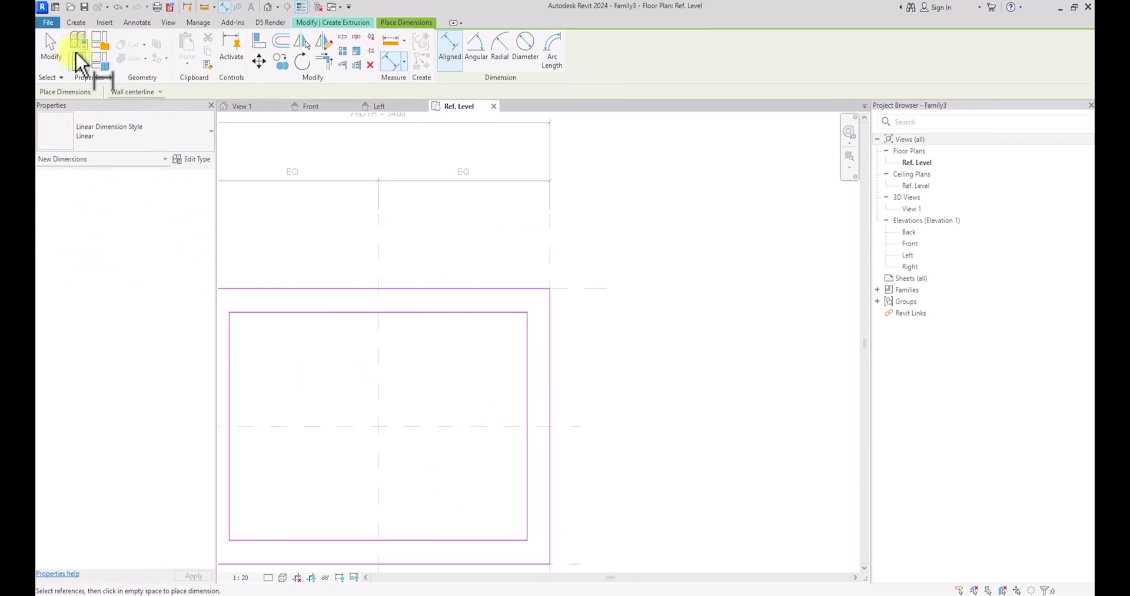
scroll(512, 320, "up", 2)
left_click(521, 312)
left_click(518, 299)
scroll(618, 304, "down", 3)
left_click(590, 462)
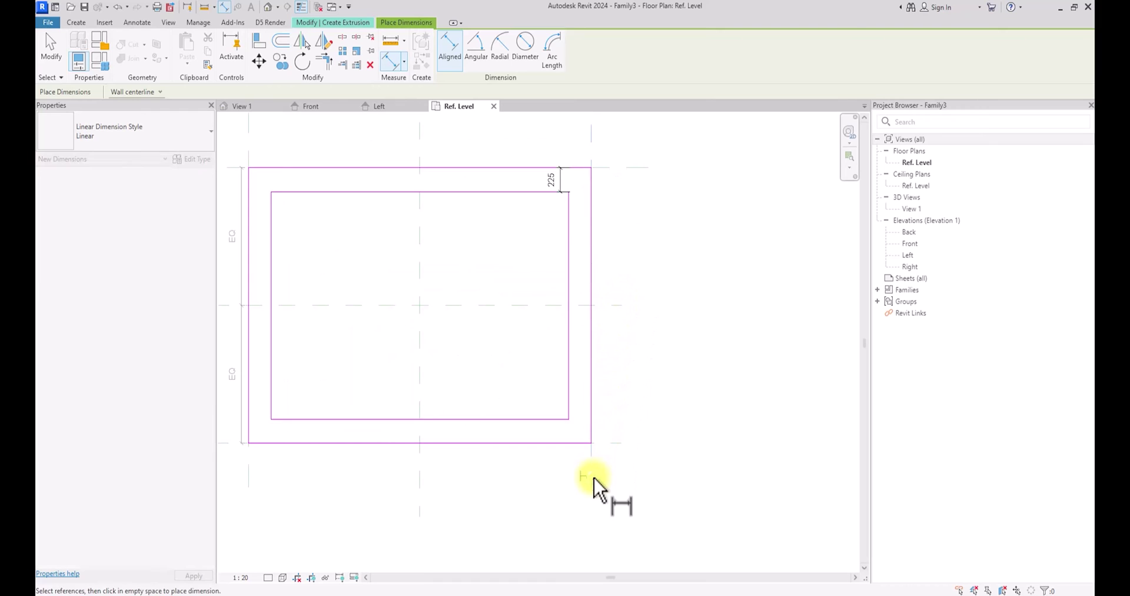
scroll(572, 406, "up", 2)
left_click(578, 411)
left_click(593, 515)
scroll(593, 516, "down", 3)
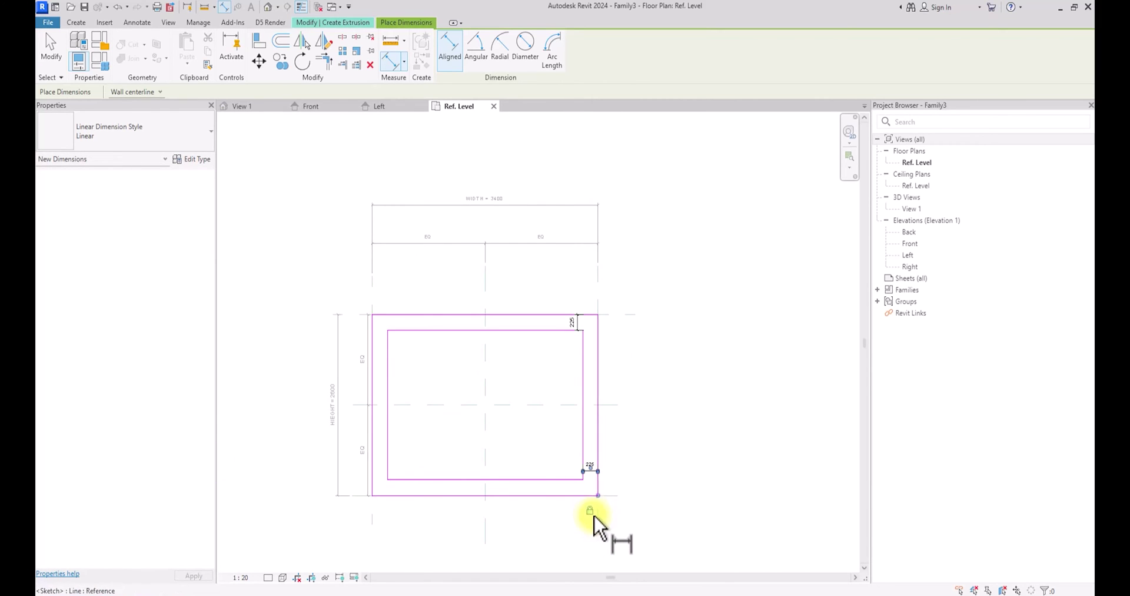
- Add aligned dimensions between the outer and inner rectangles at the lower and left sides of the sketch
scroll(613, 504, "up", 4)
left_click(522, 492)
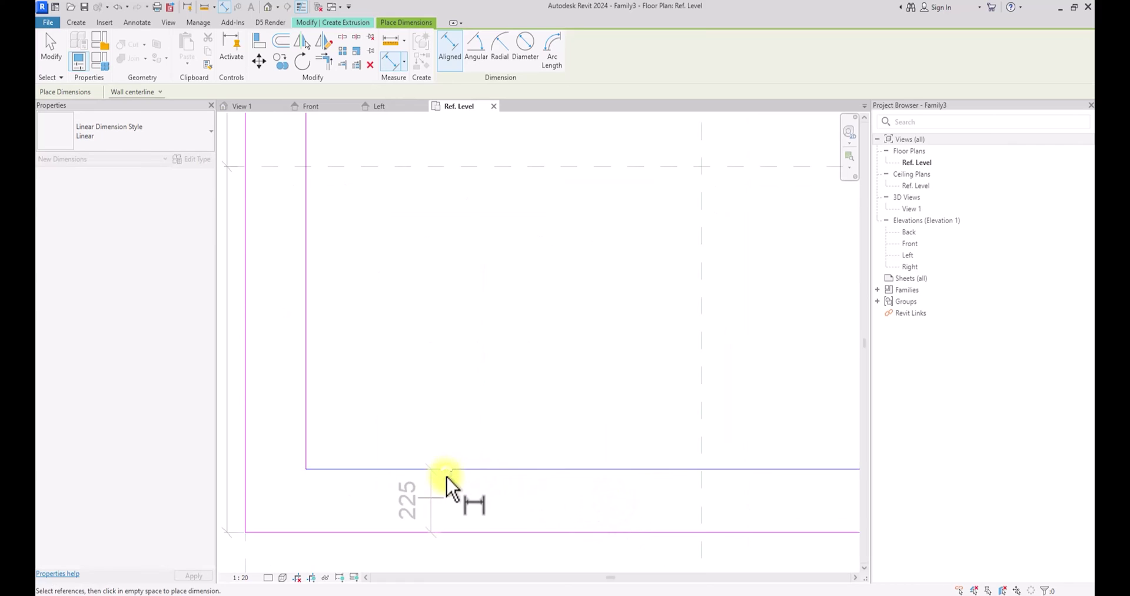
left_click(451, 511)
scroll(550, 511, "down", 3)
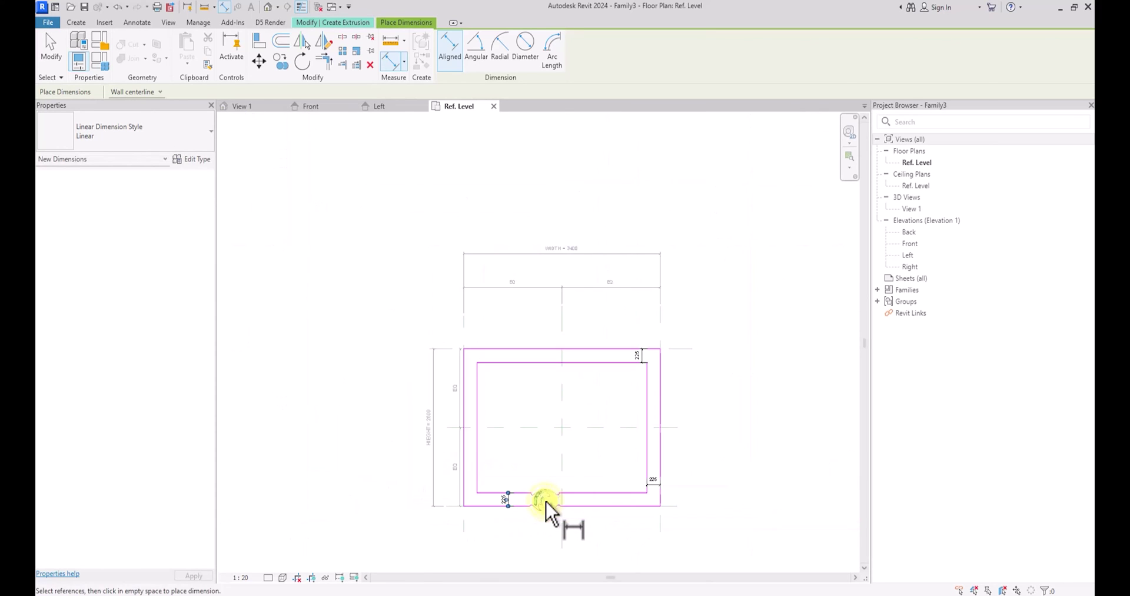
left_click(462, 528)
scroll(462, 528, "up", 5)
left_click(463, 446)
scroll(460, 444, "down", 3)
scroll(461, 500, "down", 5)
key("Escape")
key("Escape")
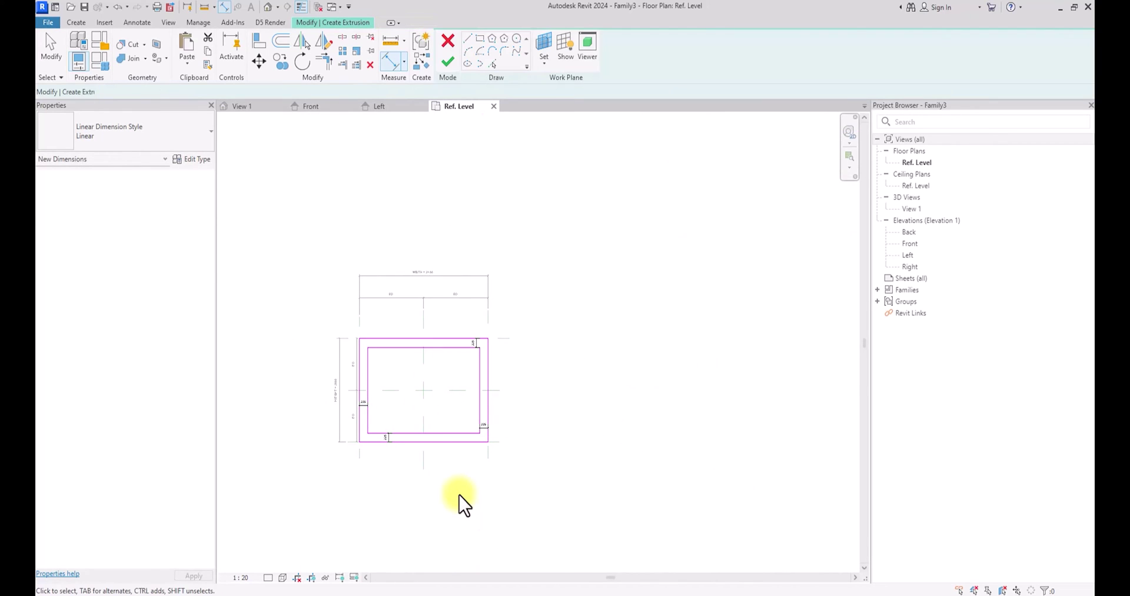
- Finish the frame extrusion sketch and deselect the resulting solid
left_click(448, 62)
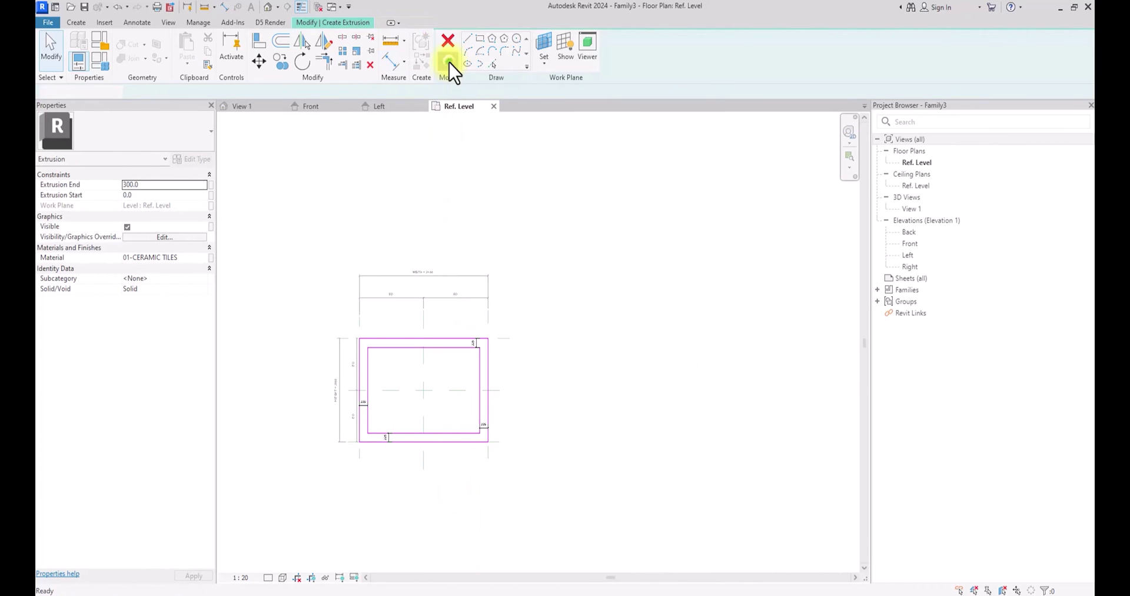
left_click(630, 375)
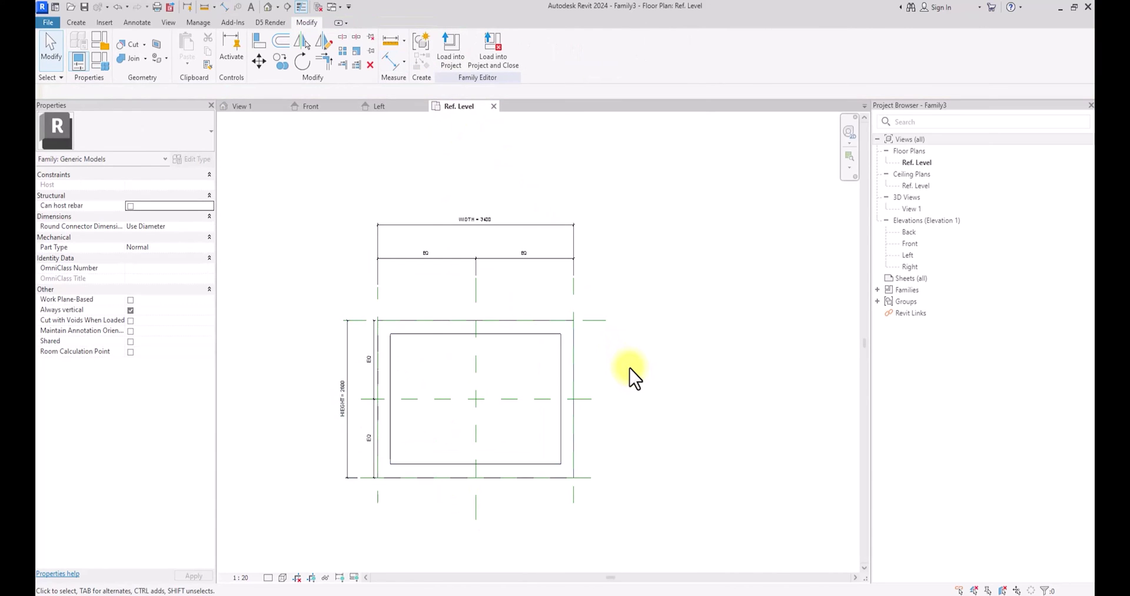
scroll(630, 375, "down", 2)
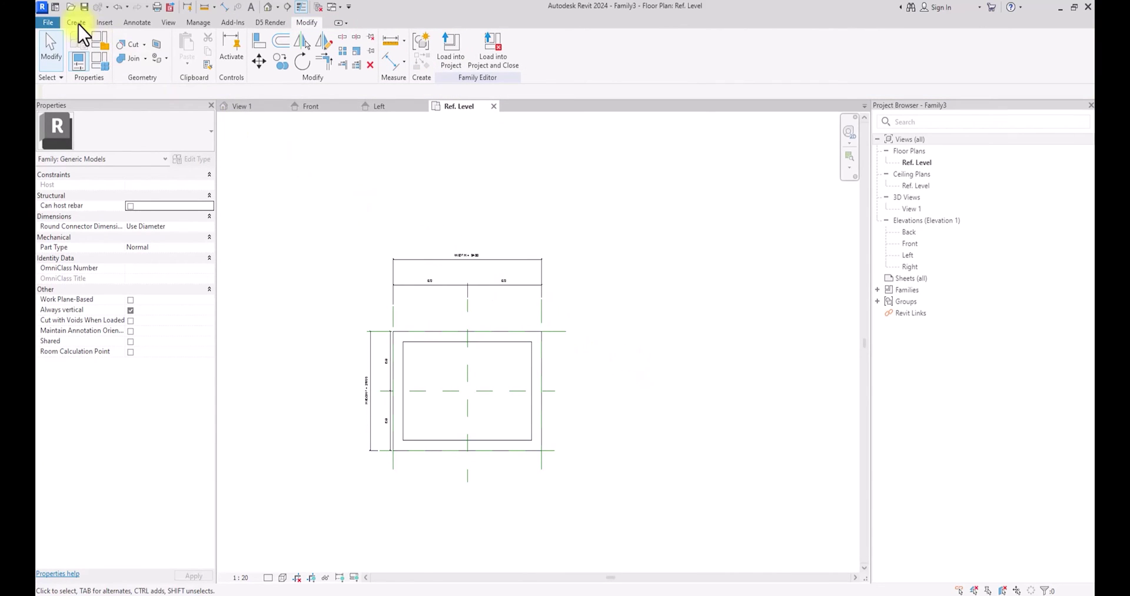
- Start a second extrusion, sketch a rectangle along the frame's inner opening and set its Extrusion End to 75
left_click(76, 22)
left_click(128, 47)
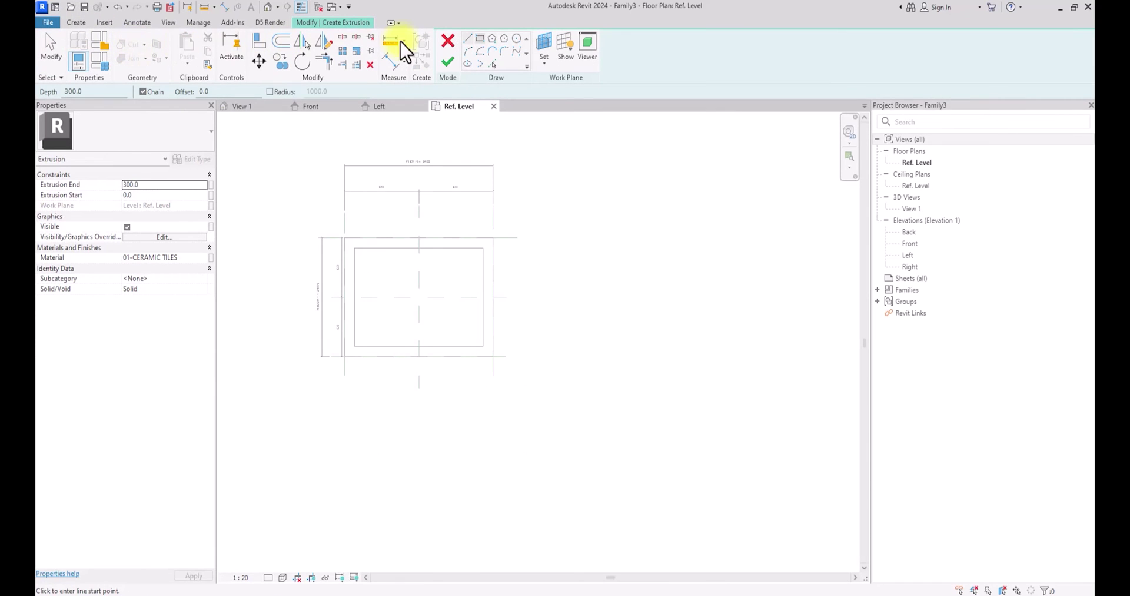
left_click(479, 38)
scroll(354, 247, "up", 3)
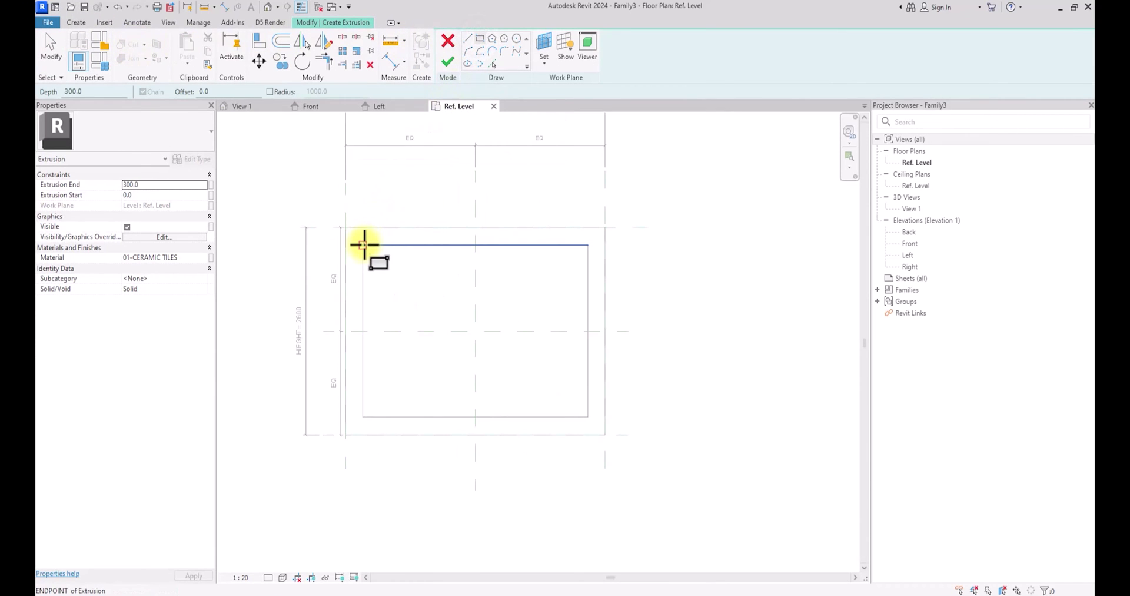
left_click(365, 244)
left_click(589, 420)
key("Escape")
key("Escape")
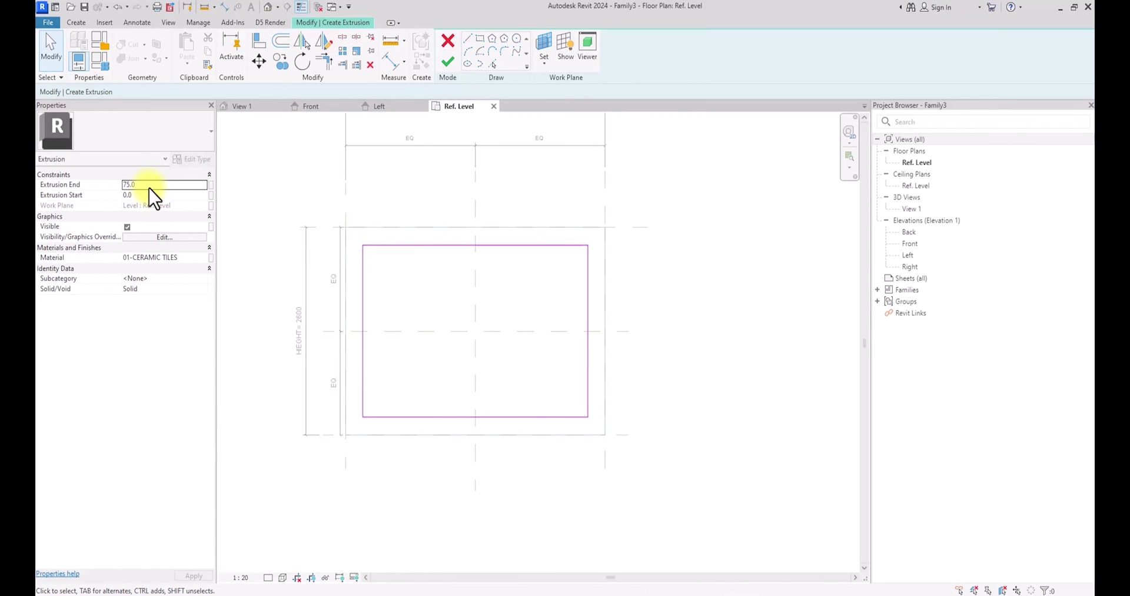
- Add aligned dimensions from the left and lower outer reference planes to the adjacent sides of the new rectangle
left_click(137, 22)
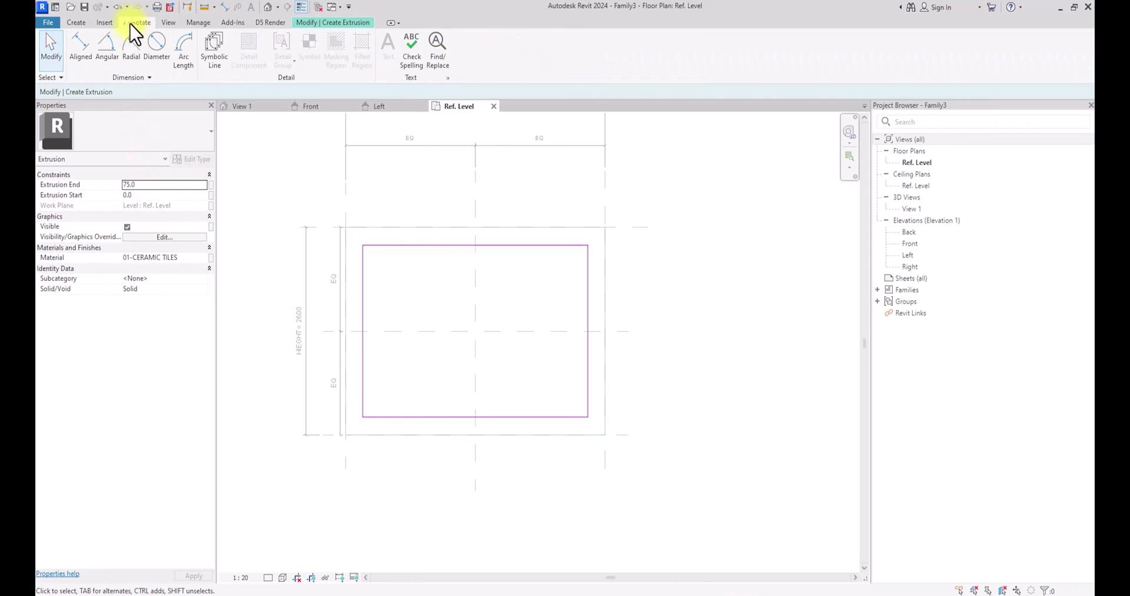
left_click(87, 49)
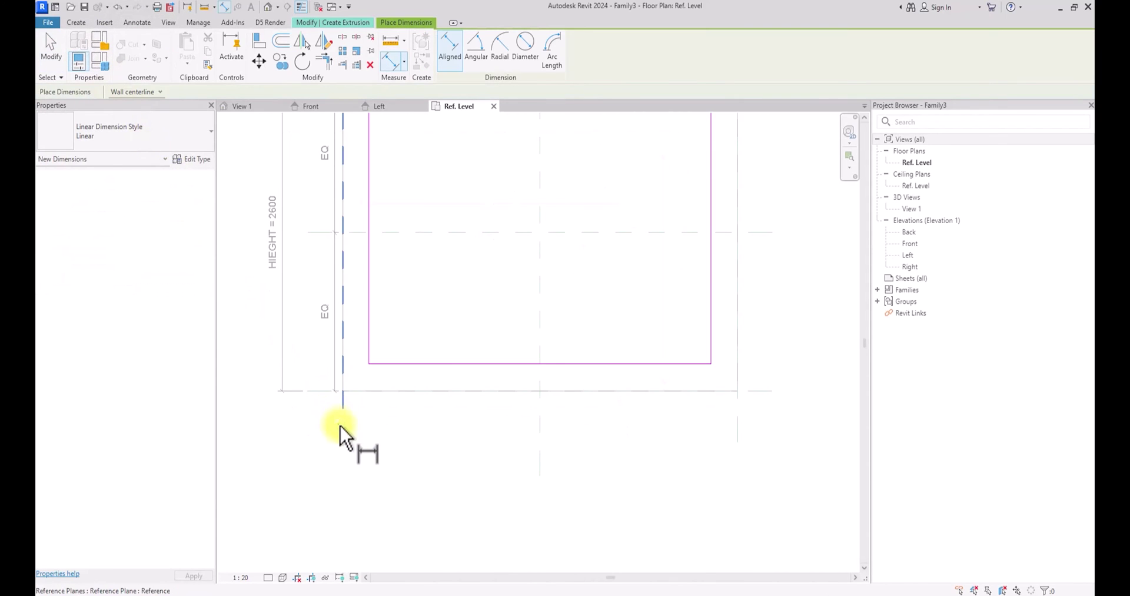
left_click(344, 434)
scroll(372, 353, "up", 2)
left_click(357, 433)
scroll(358, 434, "down", 3)
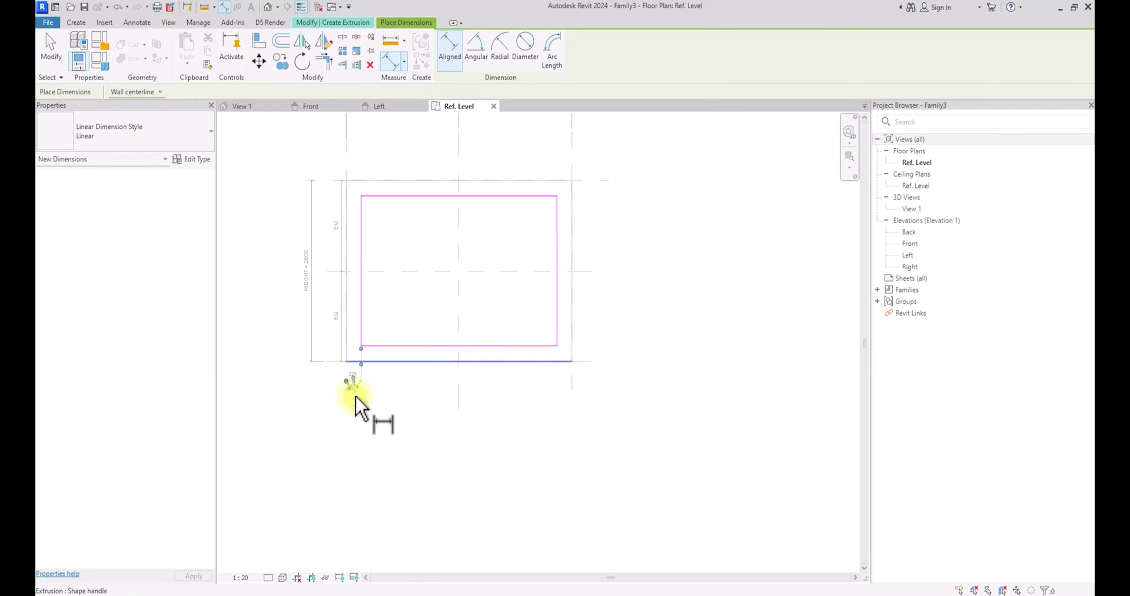
scroll(562, 356, "up", 2)
key("Escape")
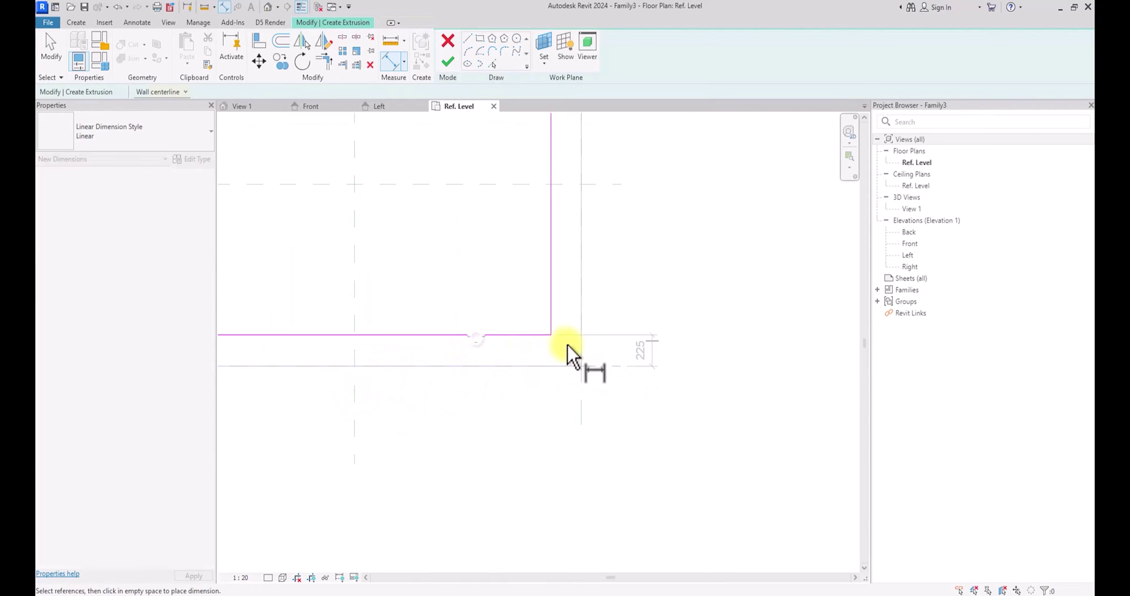
- Dimension the new rectangle's right and upper sides to the outer reference planes and finish the extrusion
scroll(607, 318, "down", 3)
scroll(466, 323, "up", 3)
scroll(466, 328, "down", 3)
key("Escape")
scroll(467, 290, "down", 1)
left_click(446, 62)
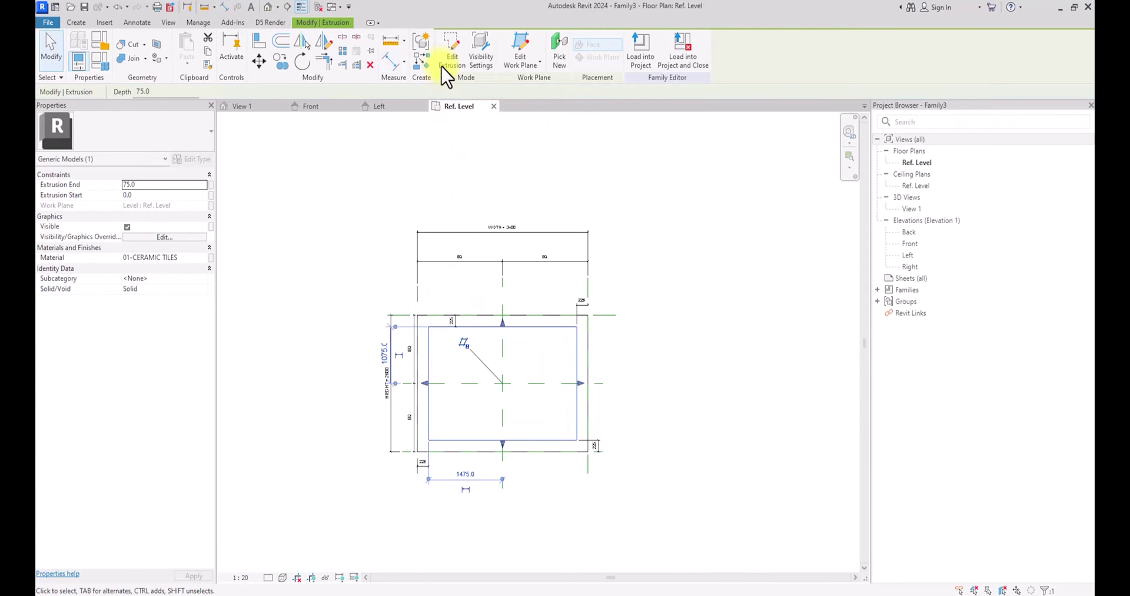
- Start a new extrusion with Extrusion Start 75 and Extrusion End 275
scroll(416, 375, "down", 2)
scroll(486, 410, "up", 2)
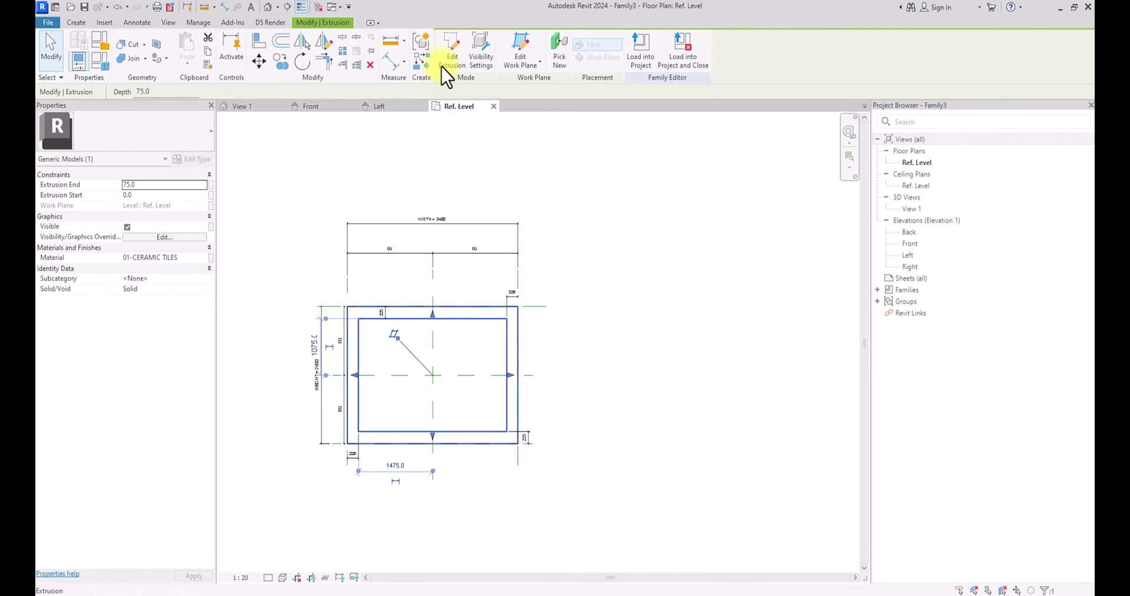
middle_click_drag(433, 374, 495, 371)
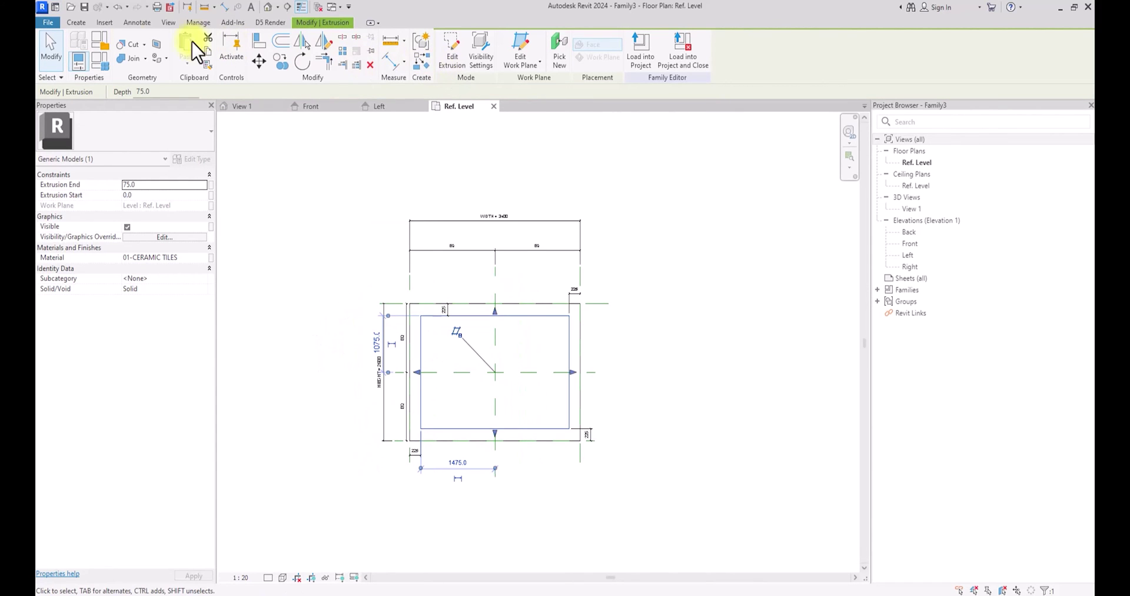
left_click(77, 23)
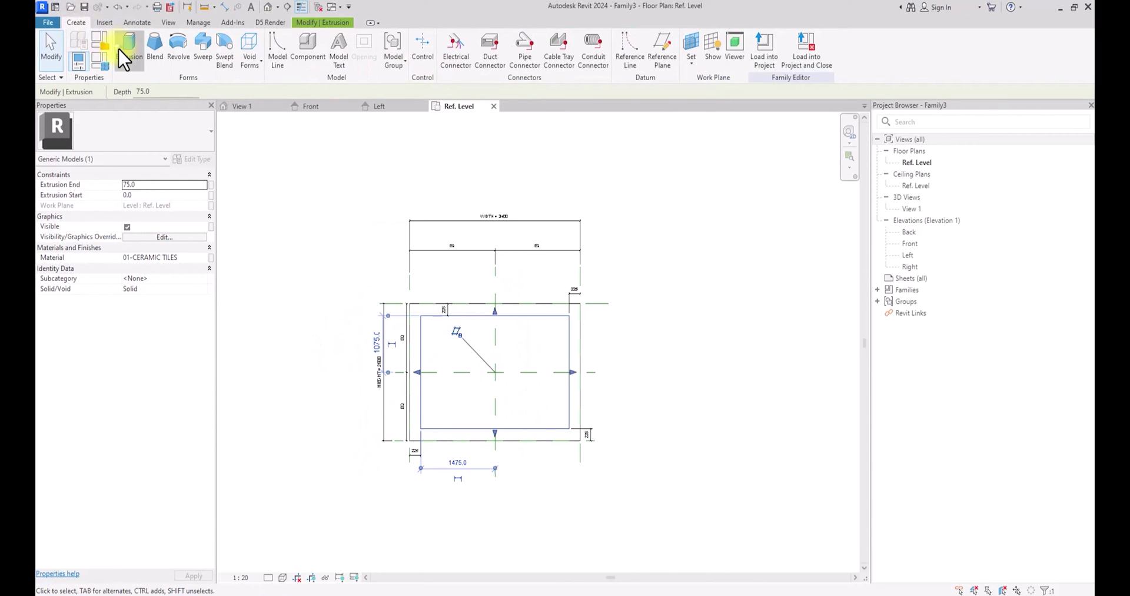
left_click(120, 51)
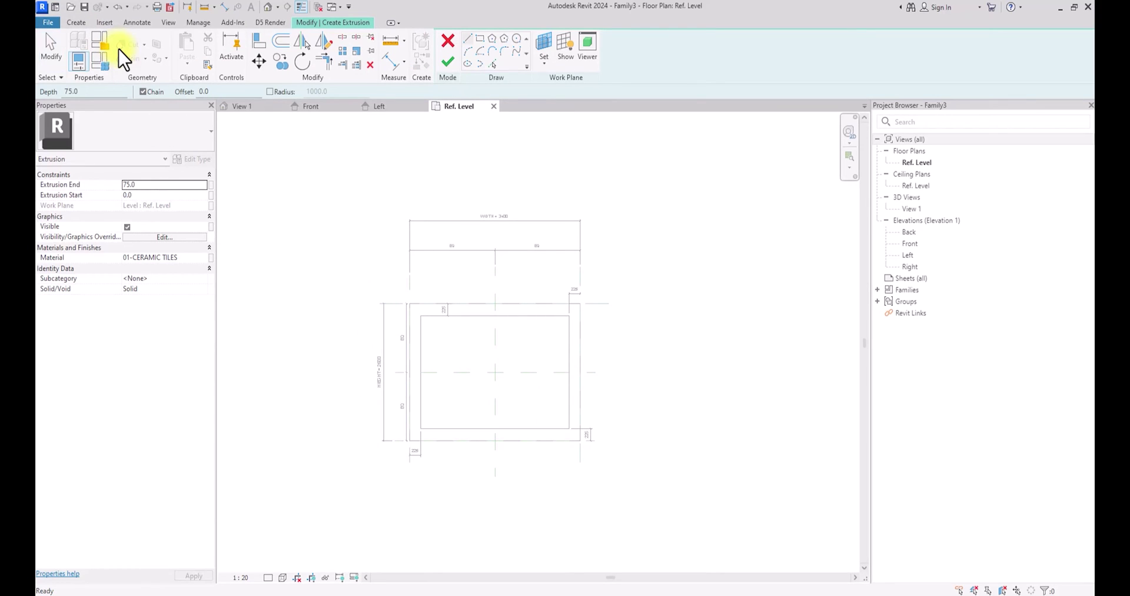
left_click(141, 195)
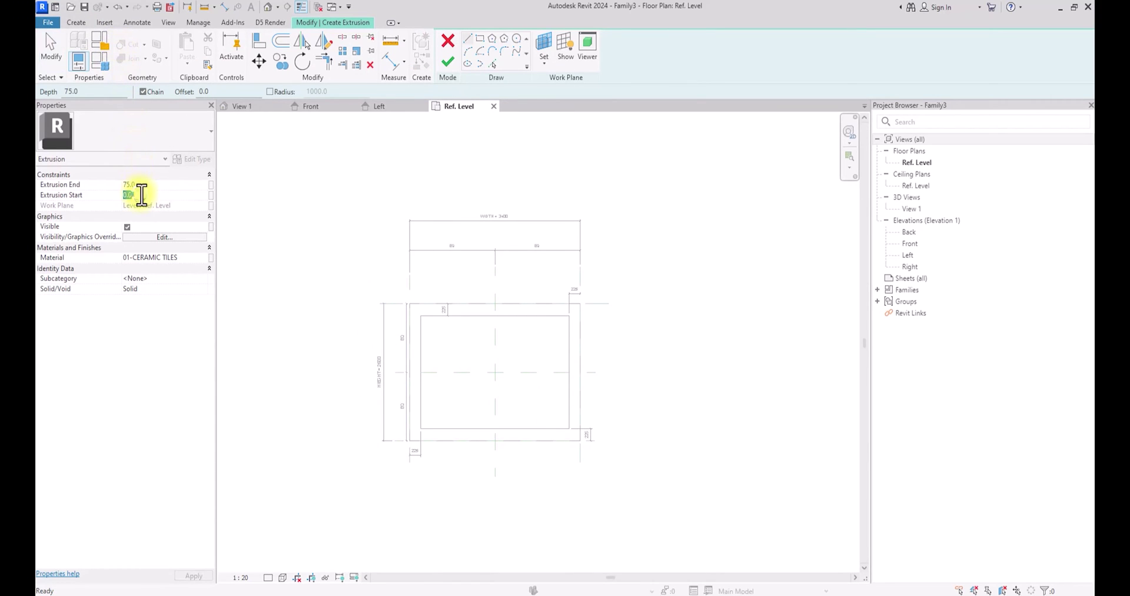
key("shift+Tab")
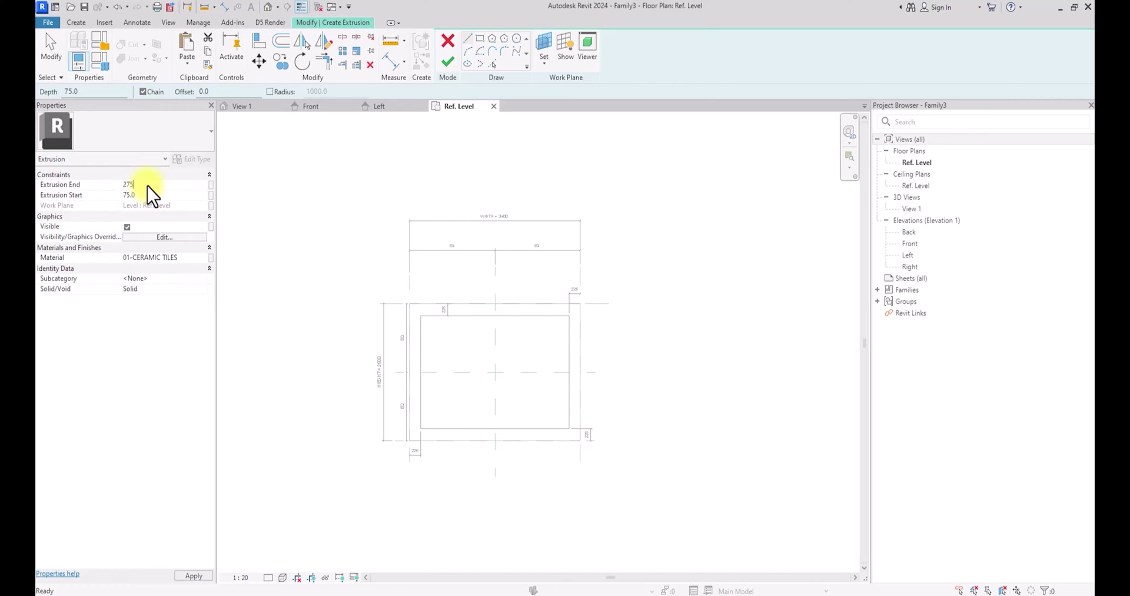
- Duplicate the 01-CERAMIC TILES material with its assets and name the copy 01-POOL WATER
left_click(200, 257)
left_click(204, 258)
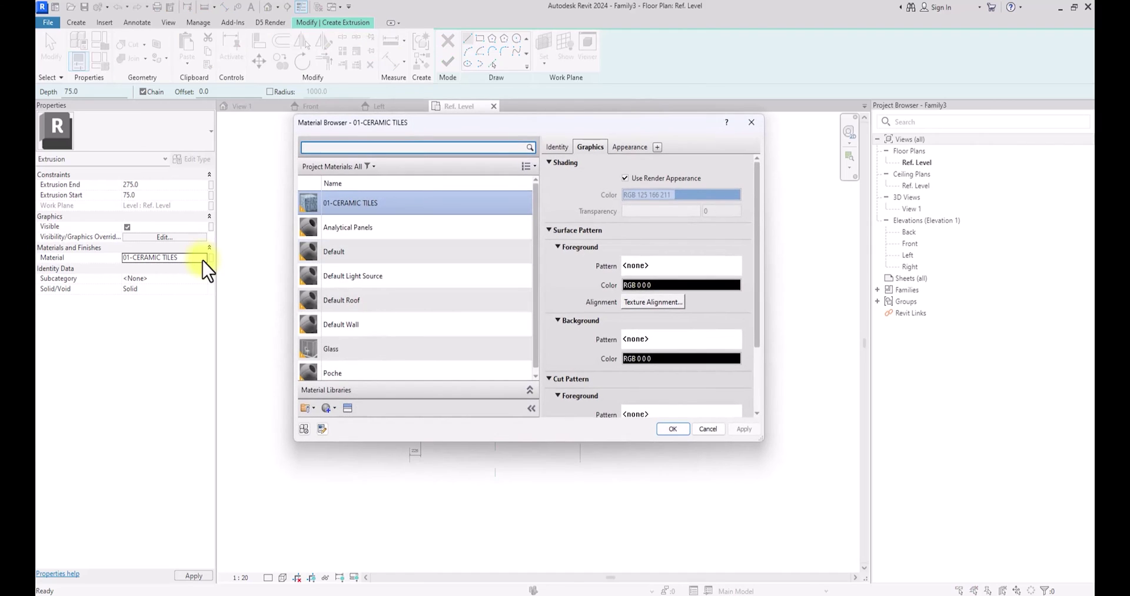
right_click(388, 206)
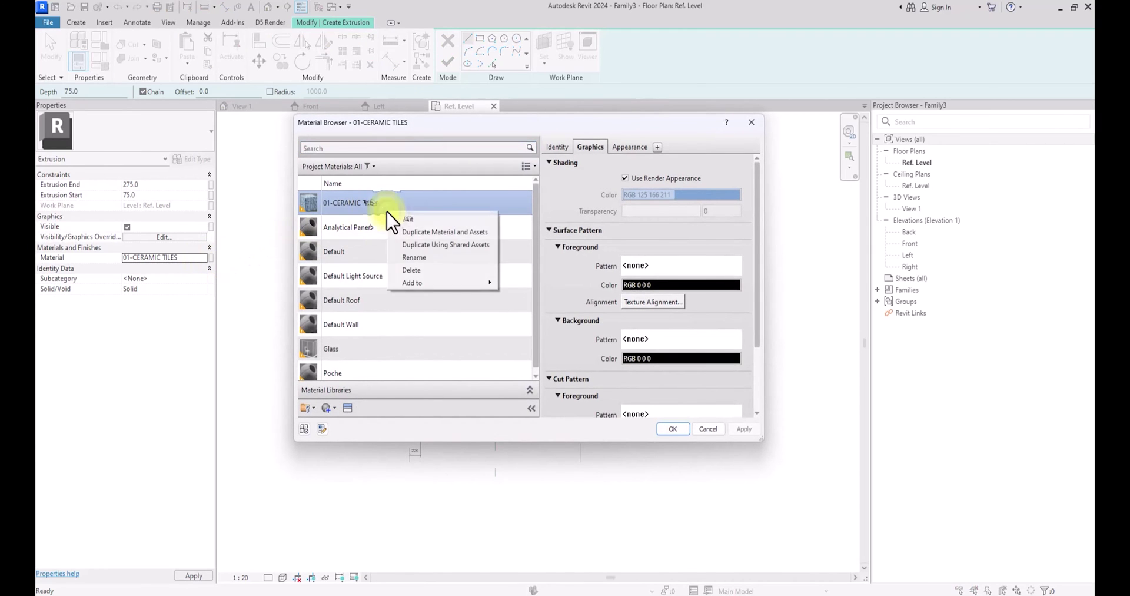
left_click(436, 235)
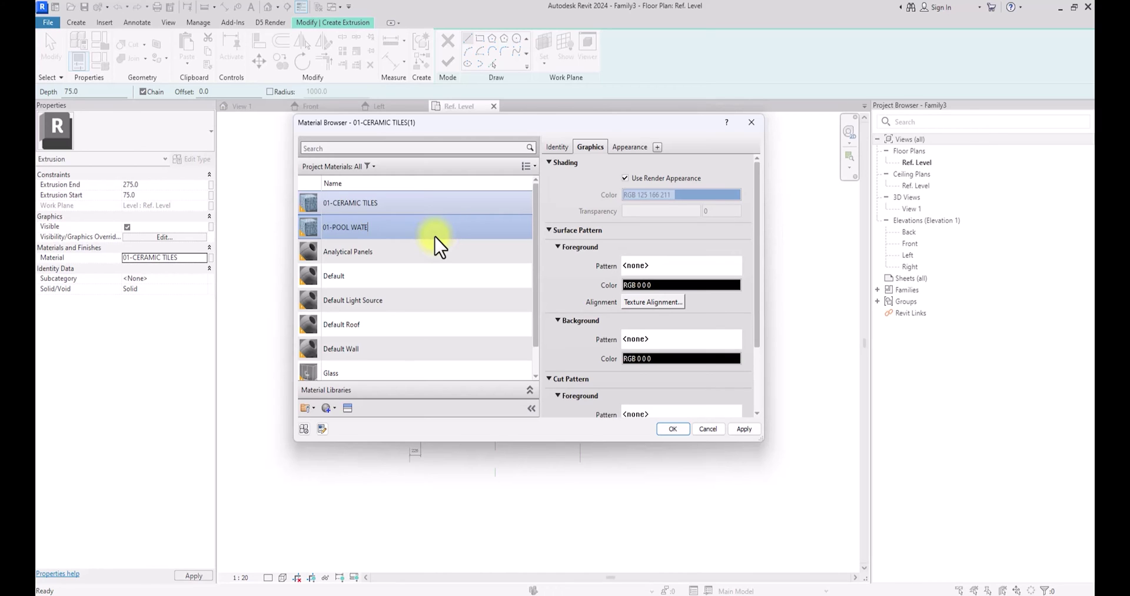
- Replace the 01-POOL WATER appearance with the Indoor Pool liquid asset and assign the material to the extrusion
left_click(347, 408)
double_click(811, 207)
scroll(815, 217, "down", 2)
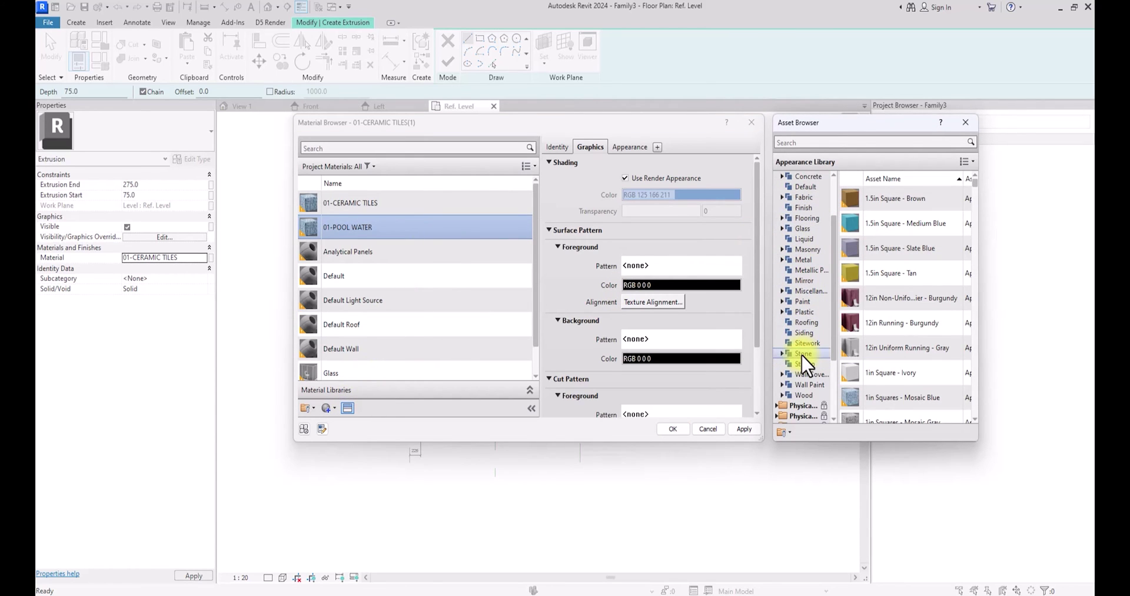
scroll(805, 365, "up", 2)
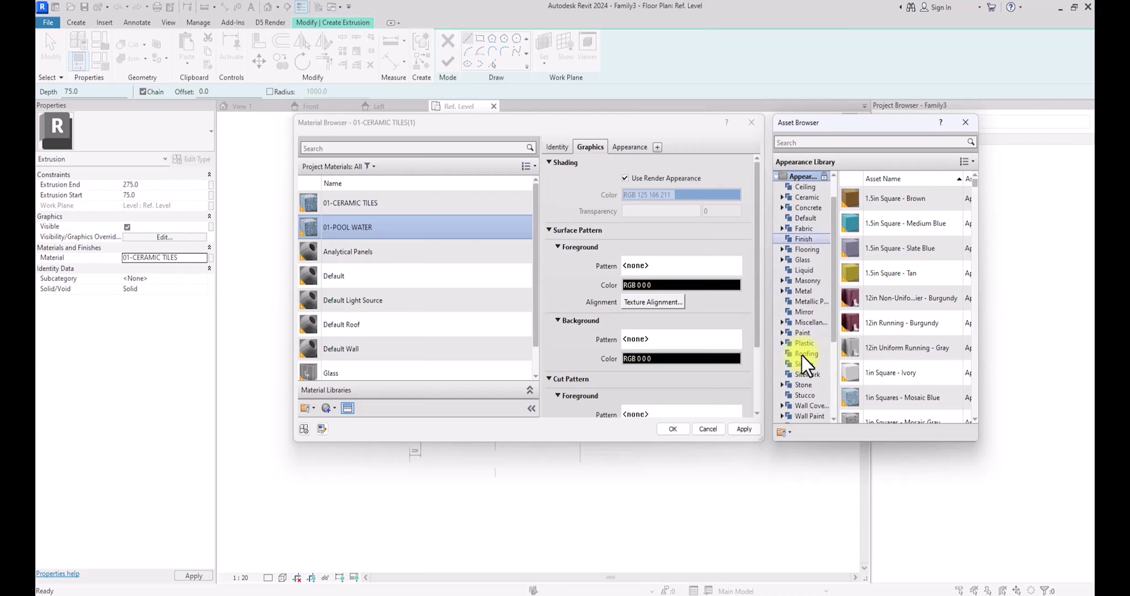
left_click(803, 270)
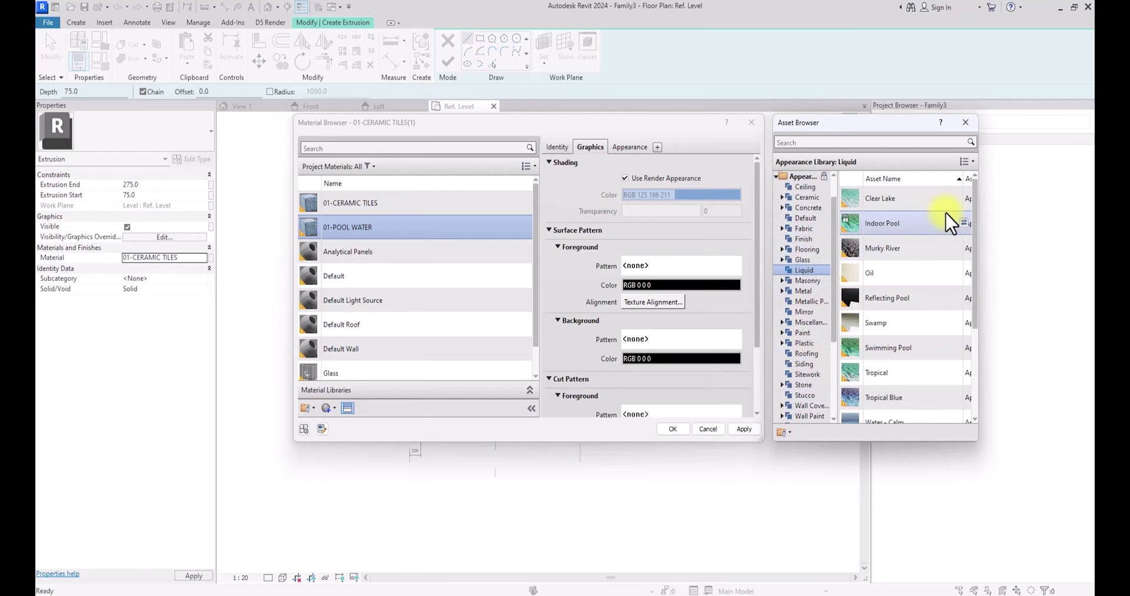
left_click(964, 223)
left_click(590, 147)
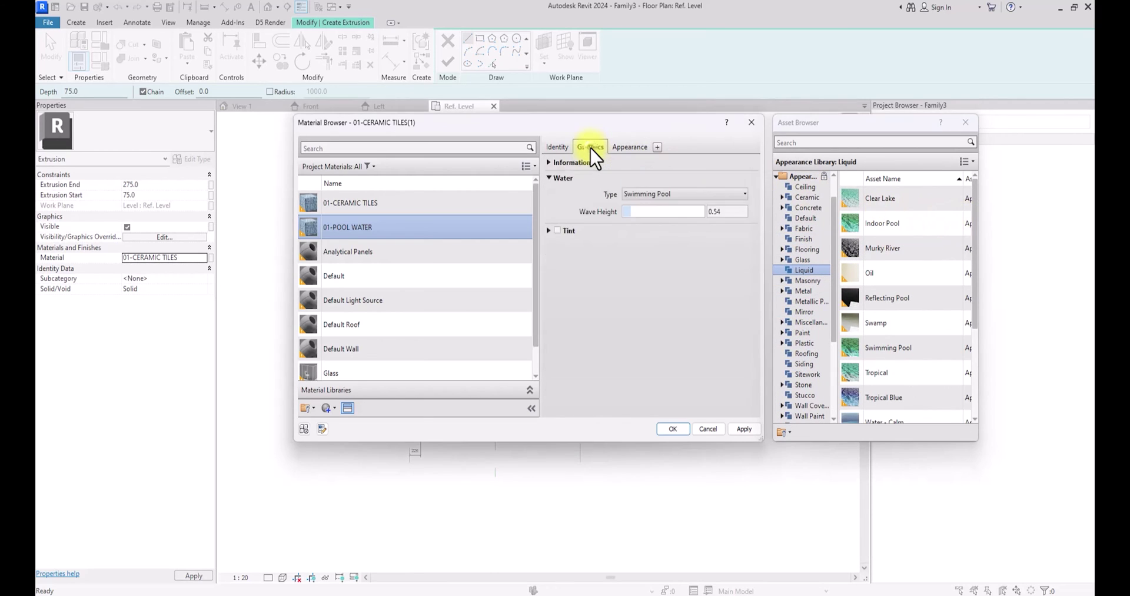
left_click(742, 428)
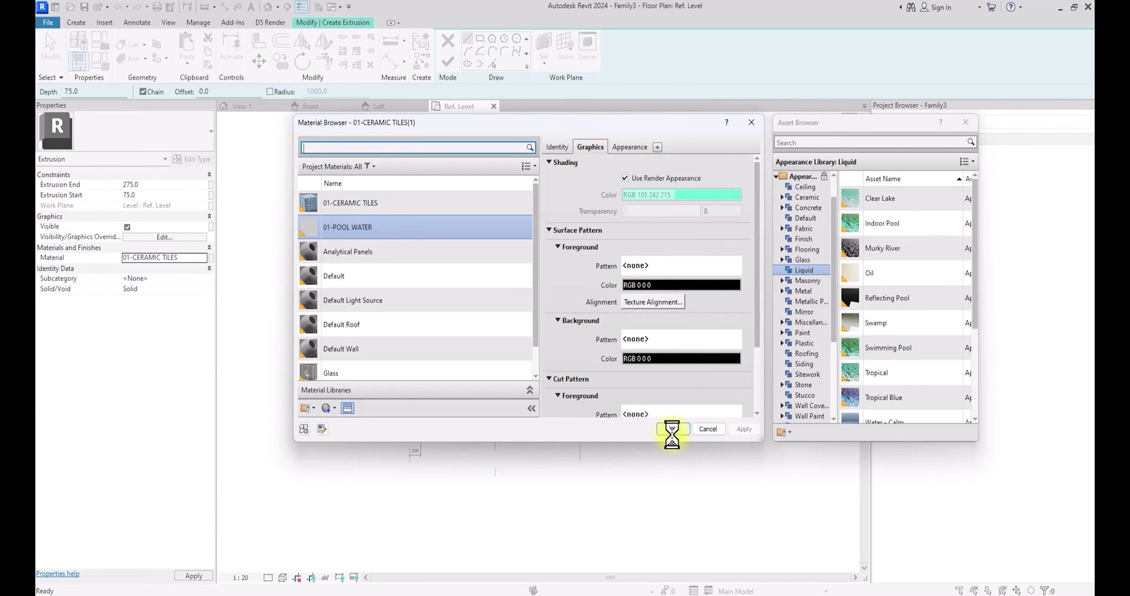
left_click(671, 429)
- Sketch a rectangle for the water extrusion along the frame's inner opening, from corner to opposite corner
scroll(465, 328, "down", 3)
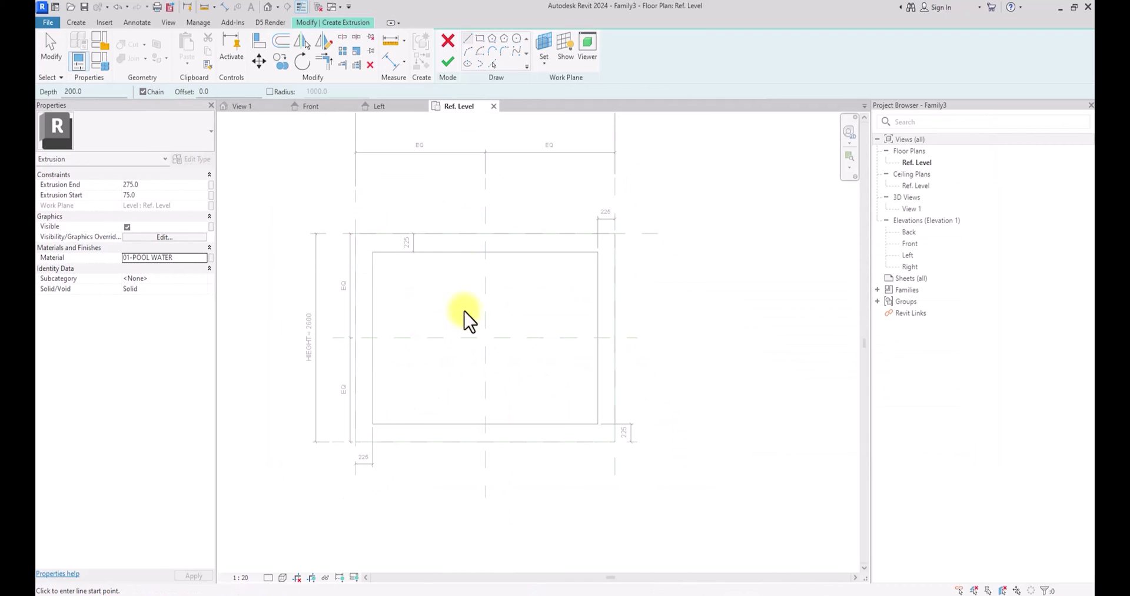
left_click(479, 39)
left_click(374, 252)
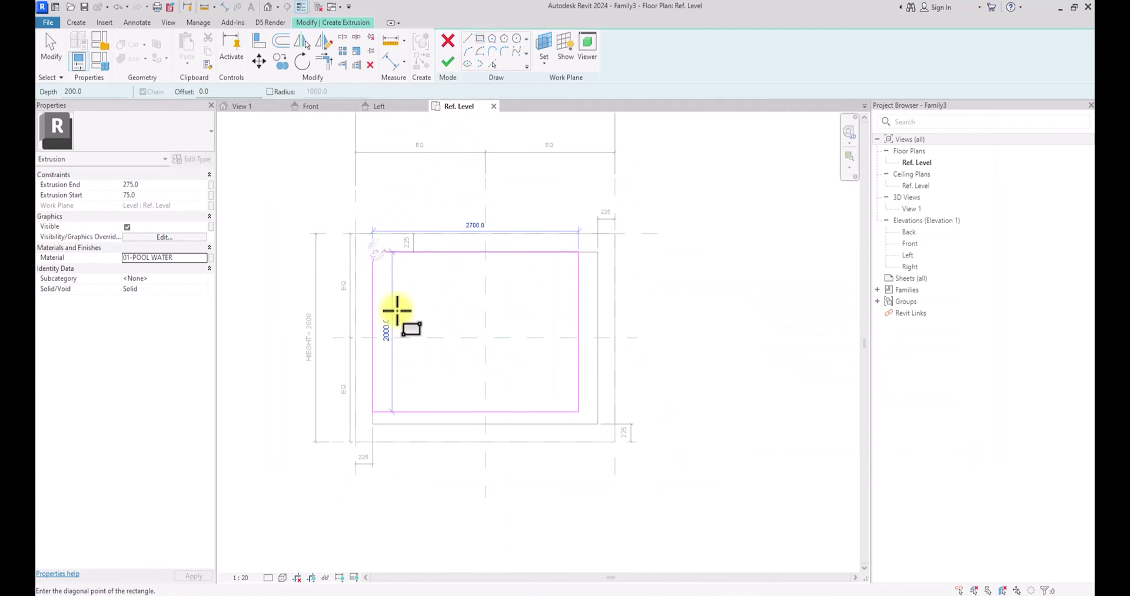
left_click(598, 423)
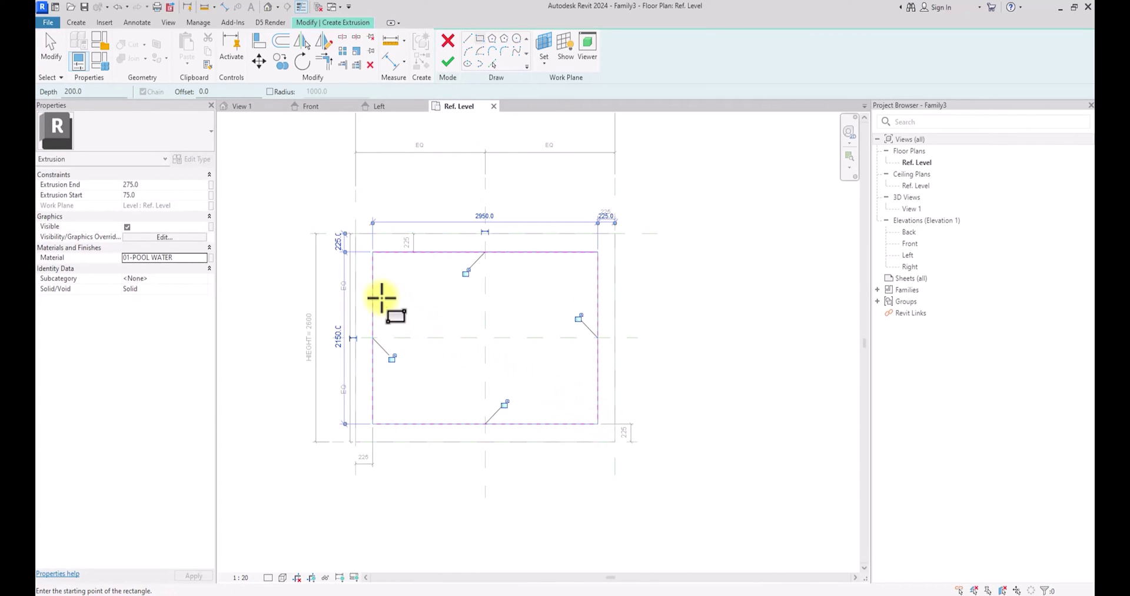
key("Escape")
key("Escape")
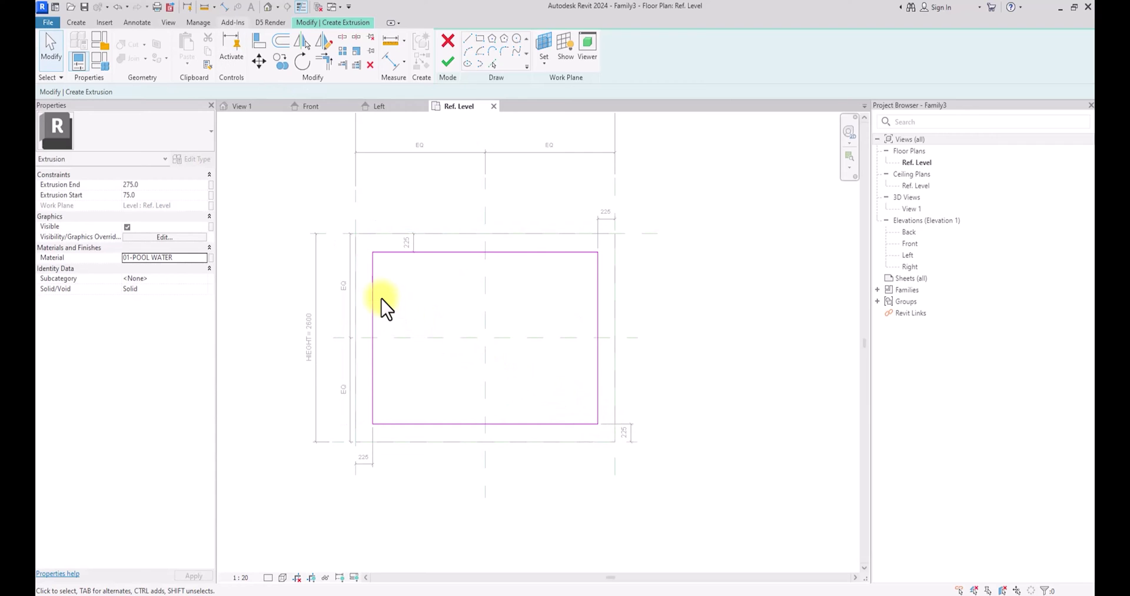
- Add aligned dimensions from the water rectangle's left and lower sides to the adjacent outer reference planes
key("d")
key("i")
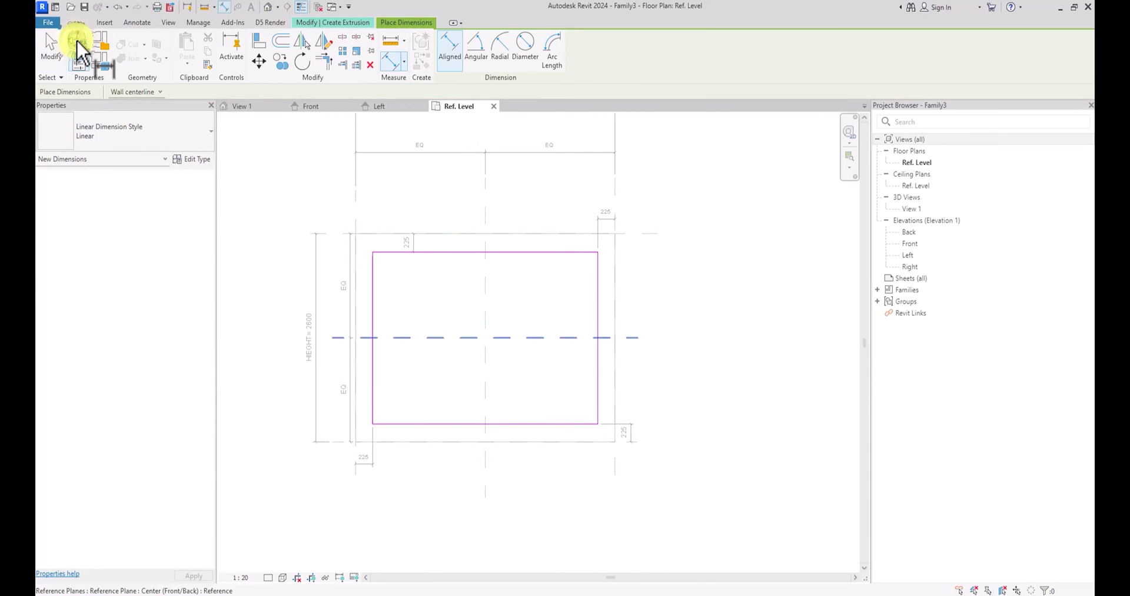
scroll(373, 395, "up", 3)
left_click(366, 418)
scroll(589, 448, "down", 2)
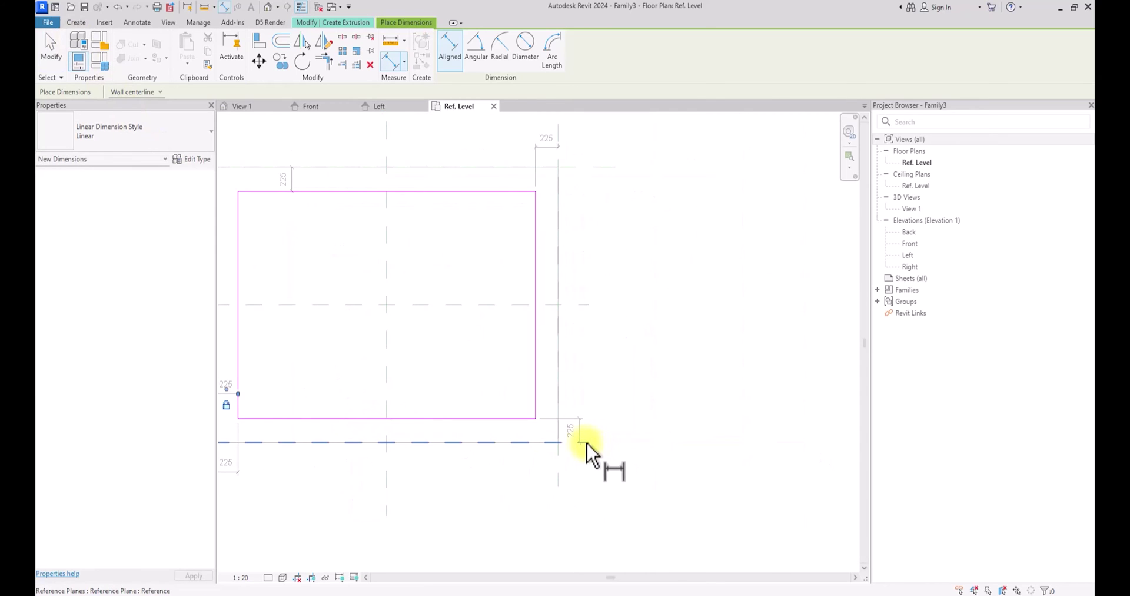
left_click(491, 419)
left_click(479, 442)
left_click(475, 431)
scroll(500, 441, "down", 1)
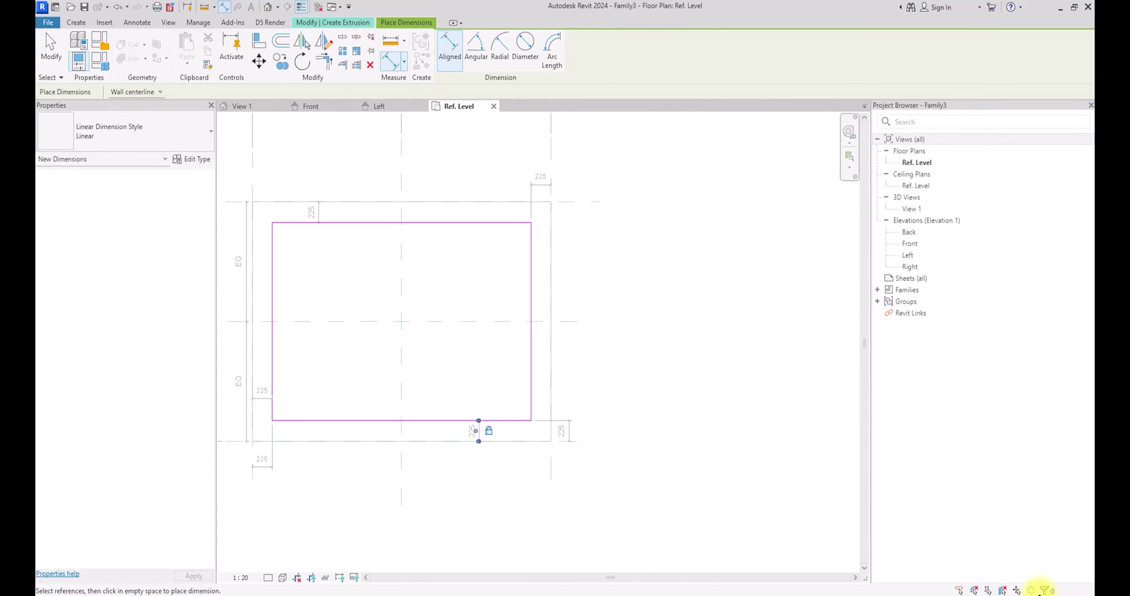
- Dimension the water rectangle's right and upper sides to the adjacent outer reference planes
left_click(531, 403)
scroll(537, 393, "up", 2)
left_click(542, 403)
scroll(542, 418, "down", 2)
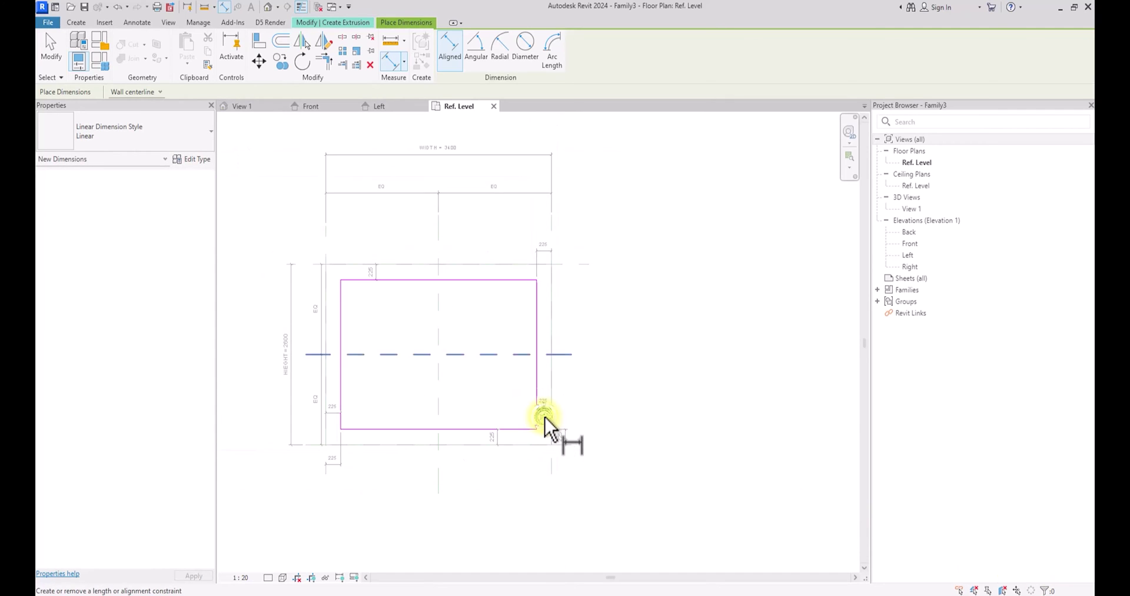
left_click(459, 282)
scroll(459, 284, "up", 2)
left_click(472, 273)
scroll(492, 277, "down", 3)
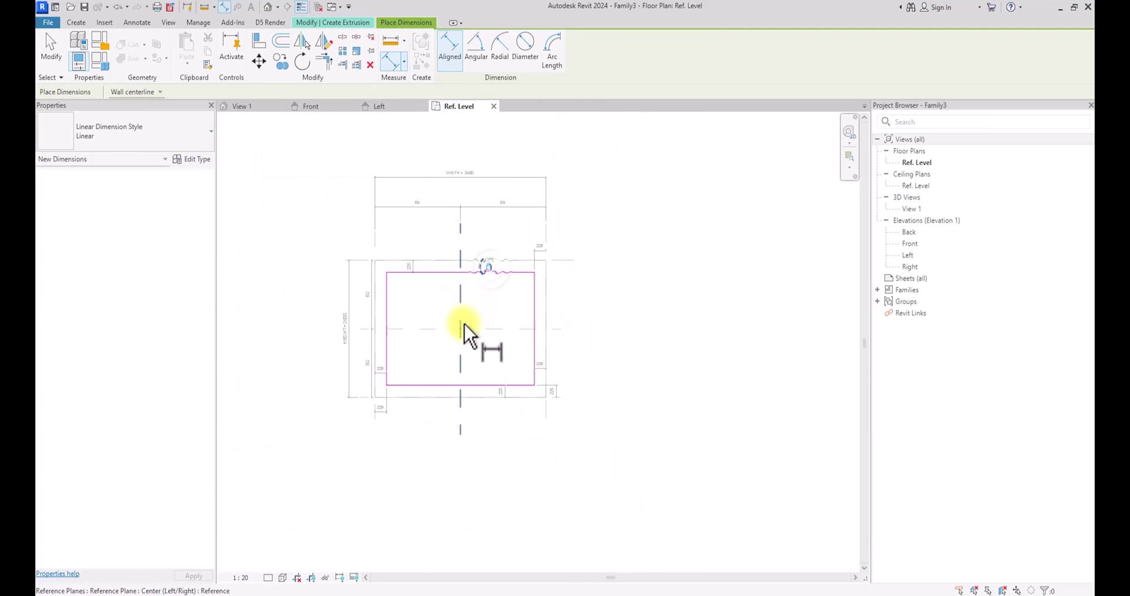
key("Escape")
key("Escape")
- Draw a 900 mm guide line up from the reference plane intersection and a centred diamond with vertices about 900 mm from the centre
scroll(464, 329, "up", 4)
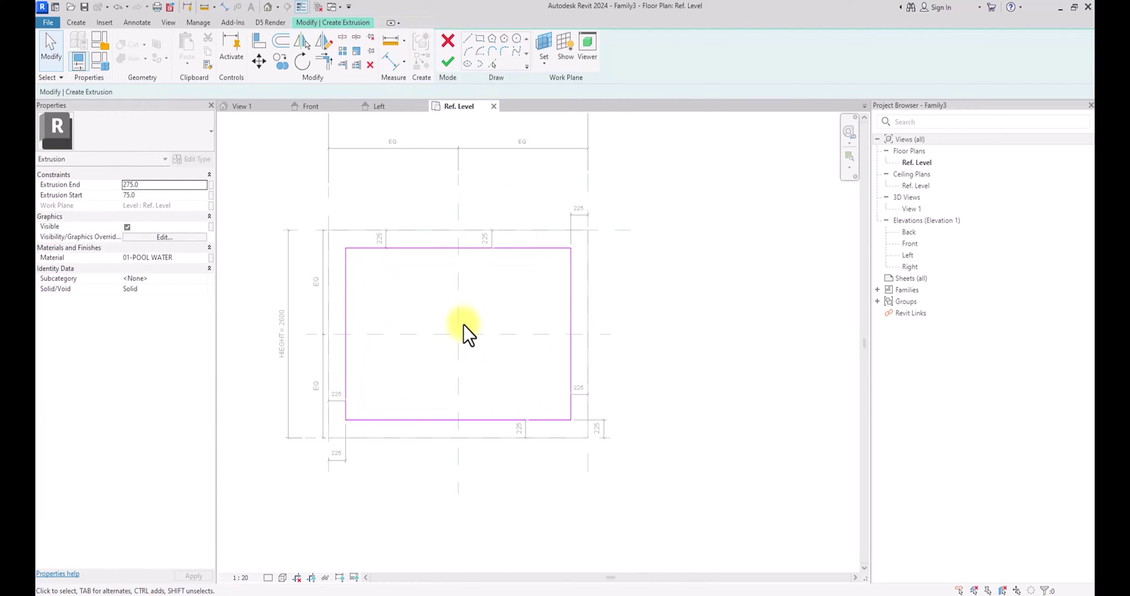
left_click(468, 39)
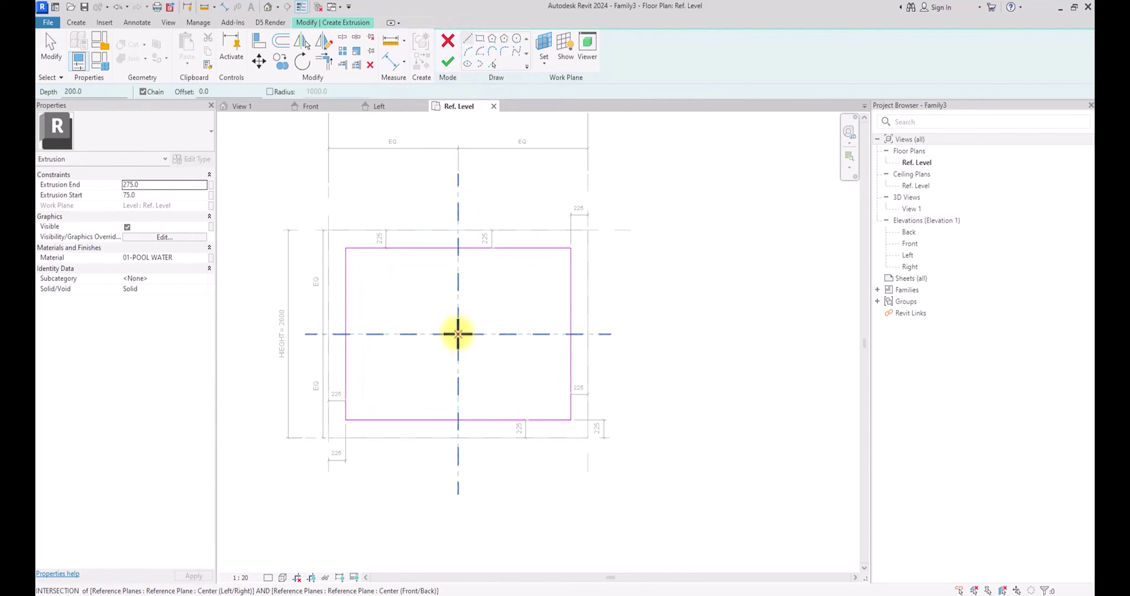
left_click(458, 334)
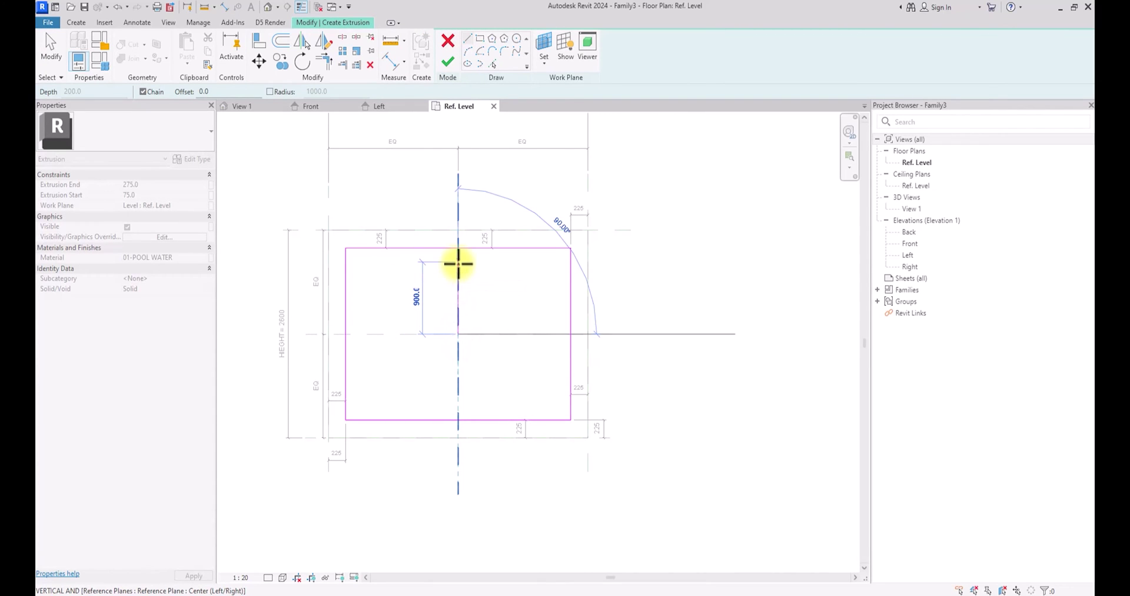
left_click(458, 262)
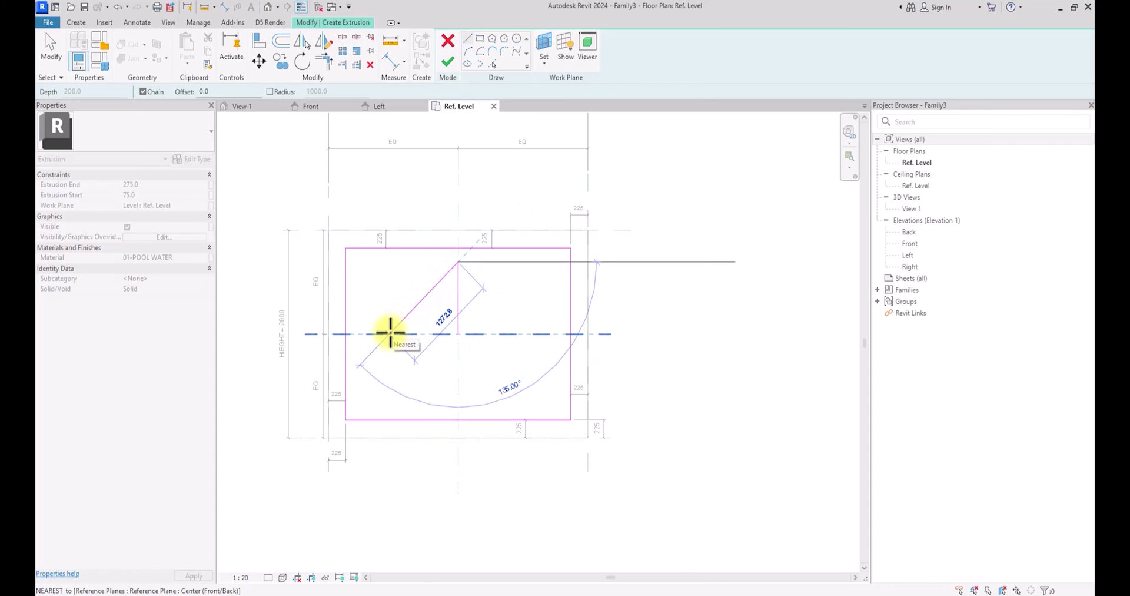
left_click(391, 334)
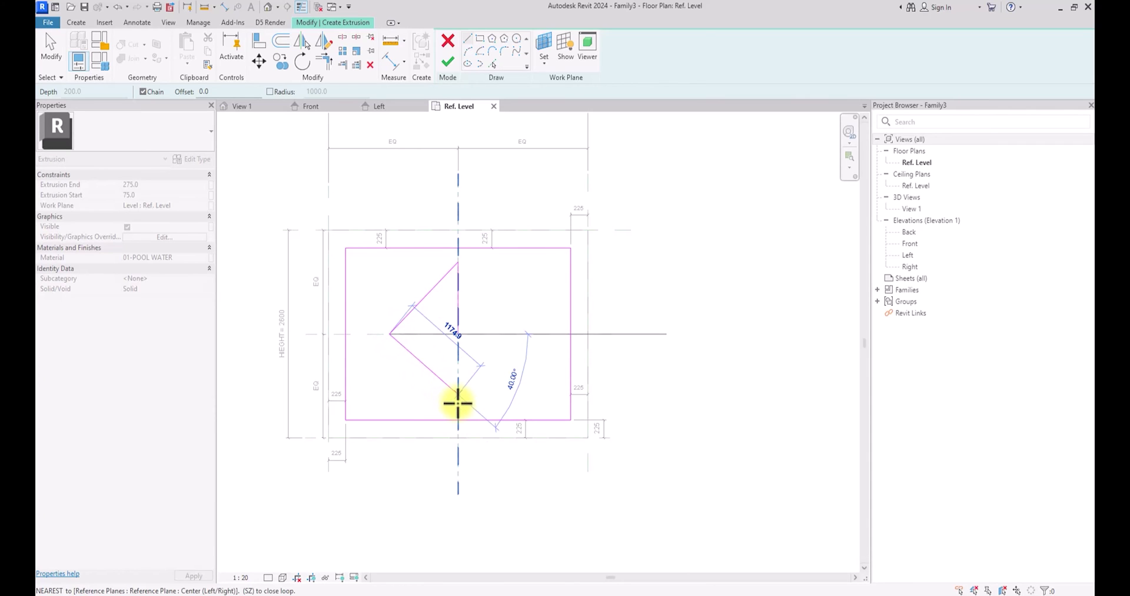
left_click(458, 405)
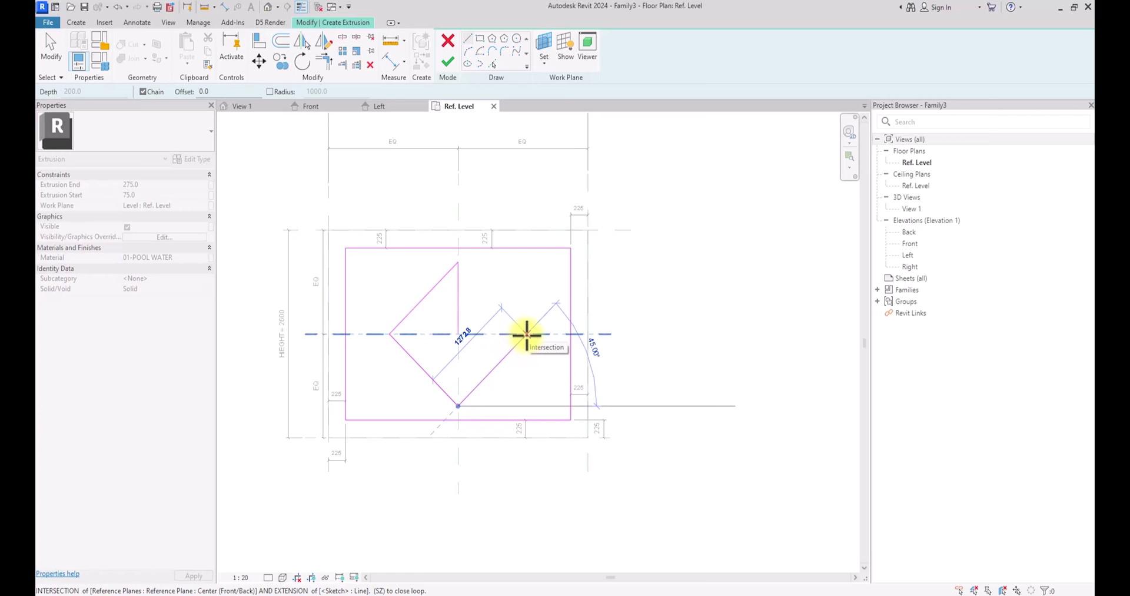
left_click(525, 334)
left_click(462, 261)
- Delete the vertical guide line inside the diamond and finish the water extrusion sketch
key("Escape")
key("Escape")
left_click(461, 310)
scroll(461, 317, "down", 4)
key("Escape")
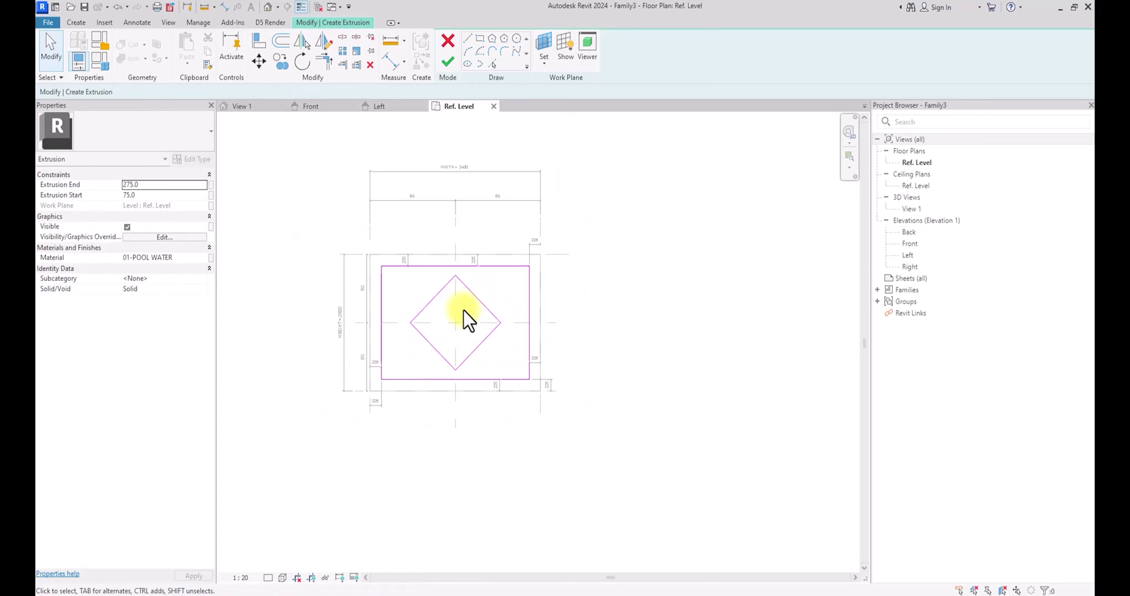
left_click(446, 62)
left_click(650, 278)
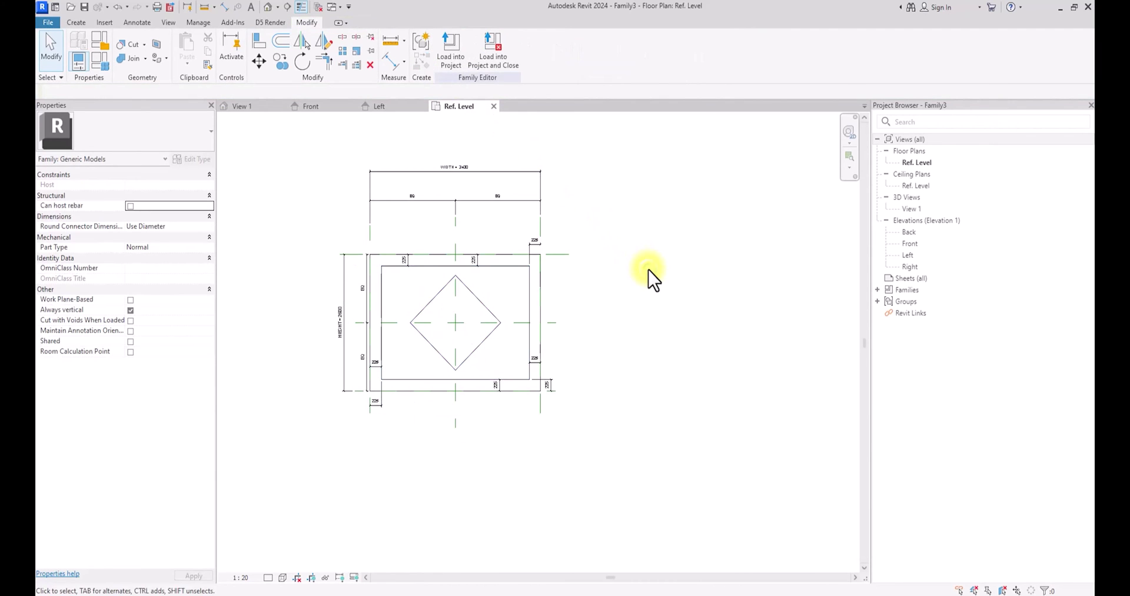
- Start a new extrusion and sketch its first line along the upper-left edge of the diamond opening
scroll(656, 281, "up", 3)
scroll(653, 280, "up", 2)
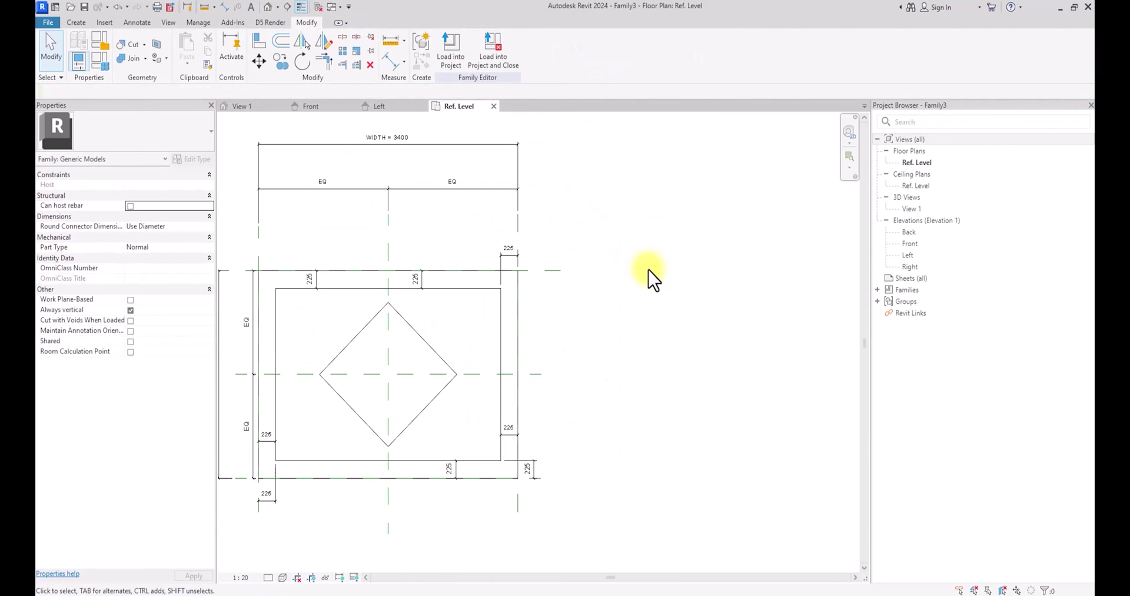
scroll(652, 278, "down", 3)
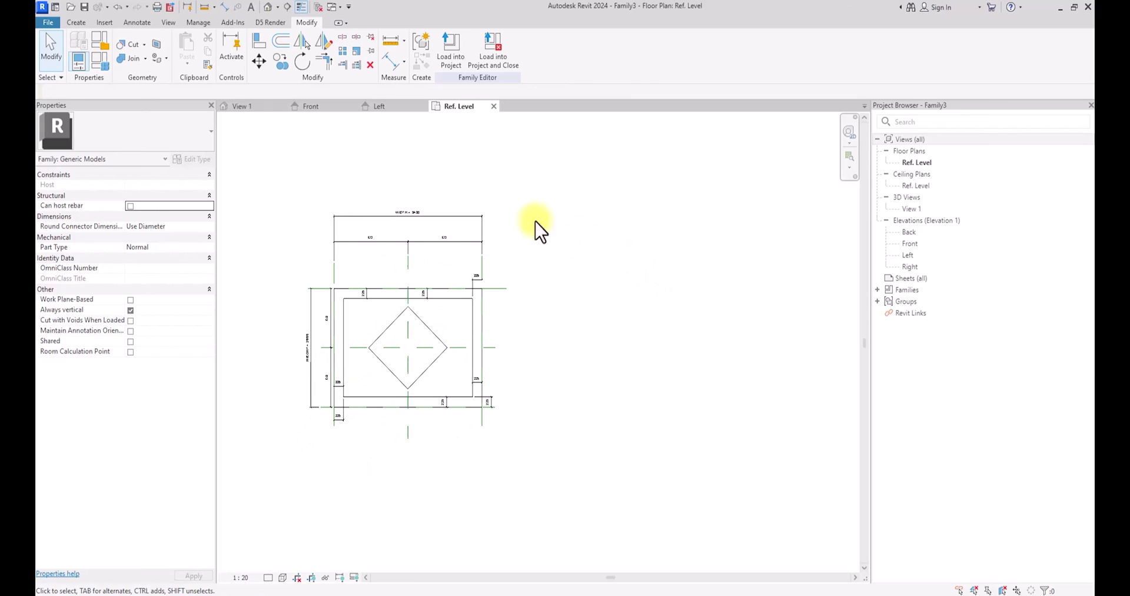
left_click(74, 23)
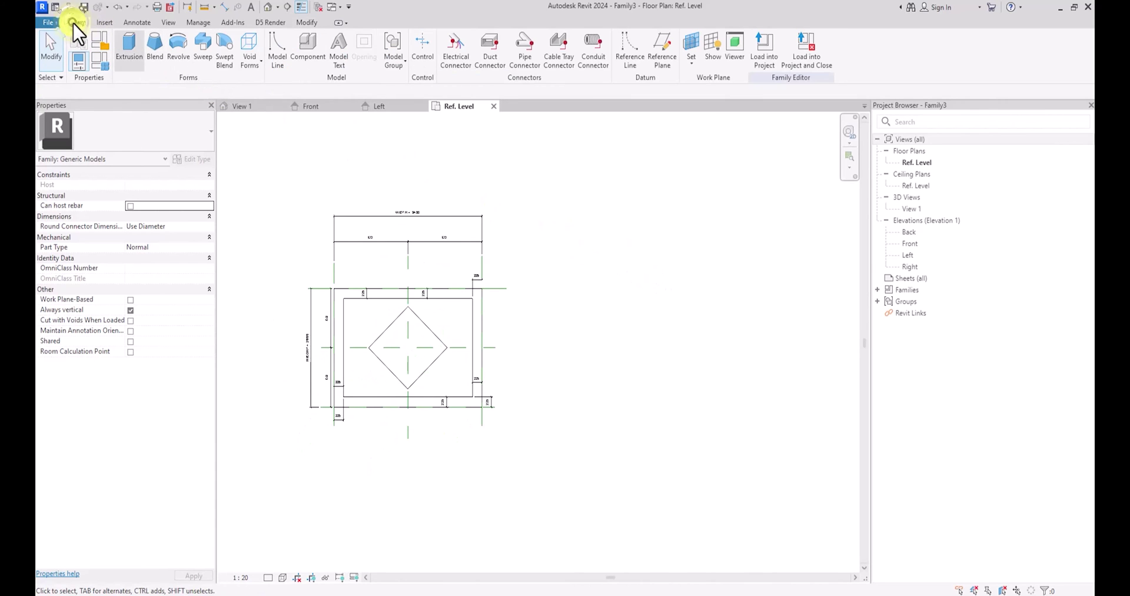
left_click(130, 52)
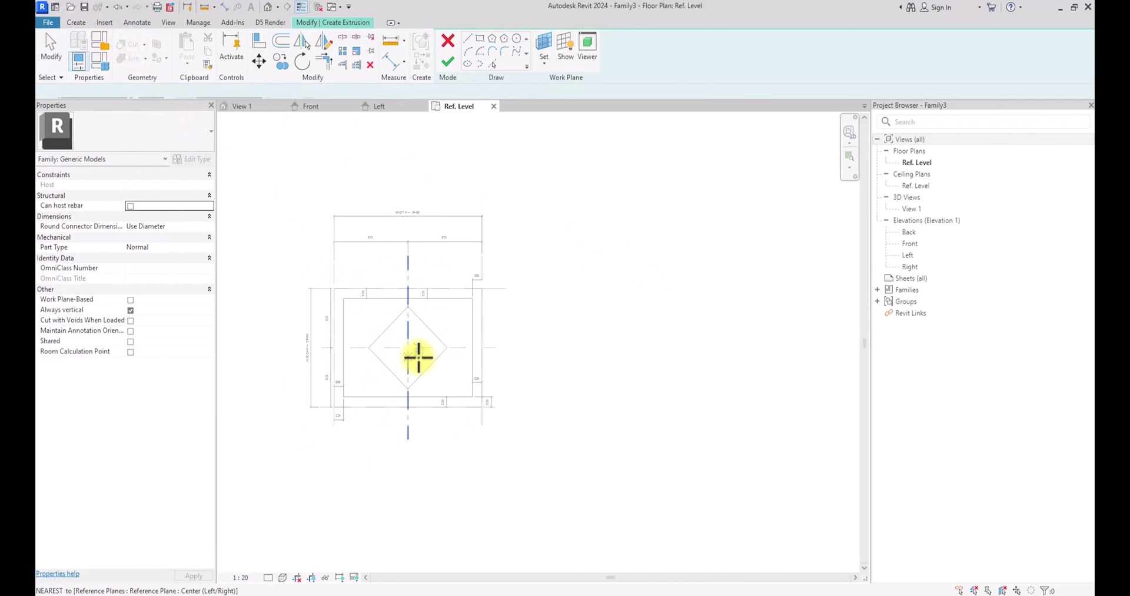
left_click(408, 306)
left_click(369, 347)
scroll(386, 332, "up", 2)
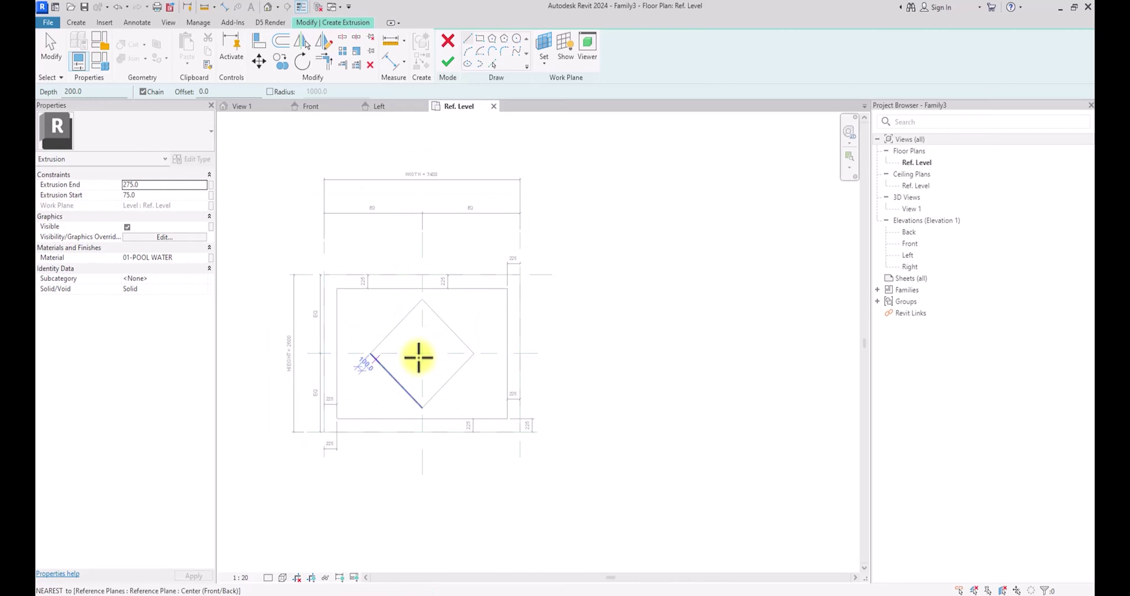
scroll(418, 357, "down", 1)
scroll(419, 356, "up", 2)
scroll(418, 355, "down", 2)
- Pick the diamond's remaining three edges with Pick Lines to close the extrusion outline
left_click(492, 64)
scroll(404, 337, "up", 2)
left_click(395, 346)
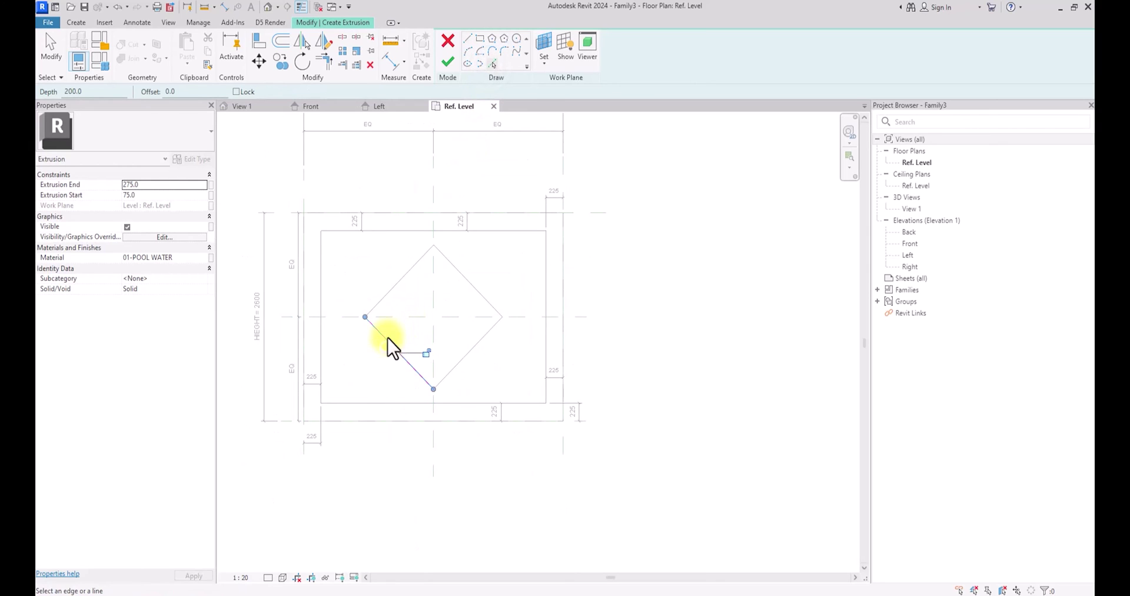
left_click(454, 277)
left_click(462, 362)
key("Escape")
key("Escape")
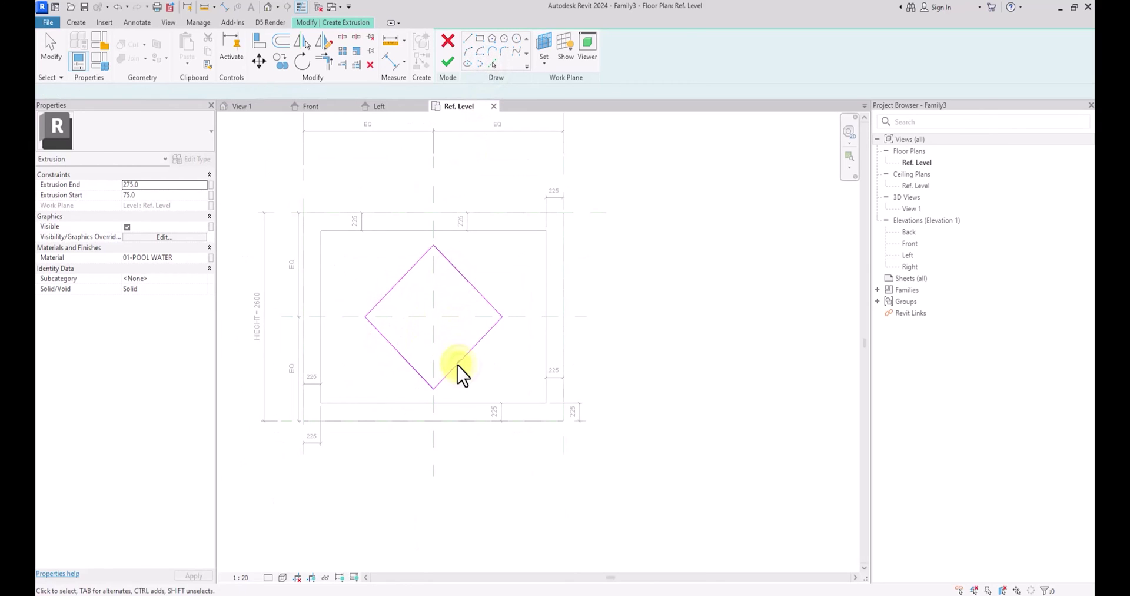
- Set the diamond extrusion's start to 0 and its end to 750
left_click(155, 196)
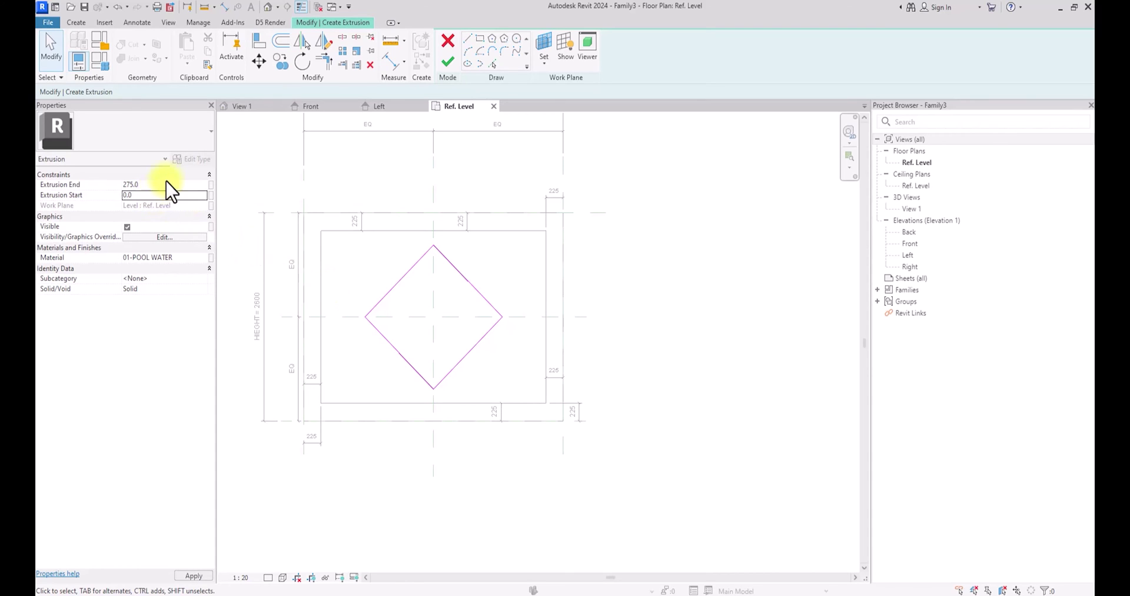
left_click(168, 184)
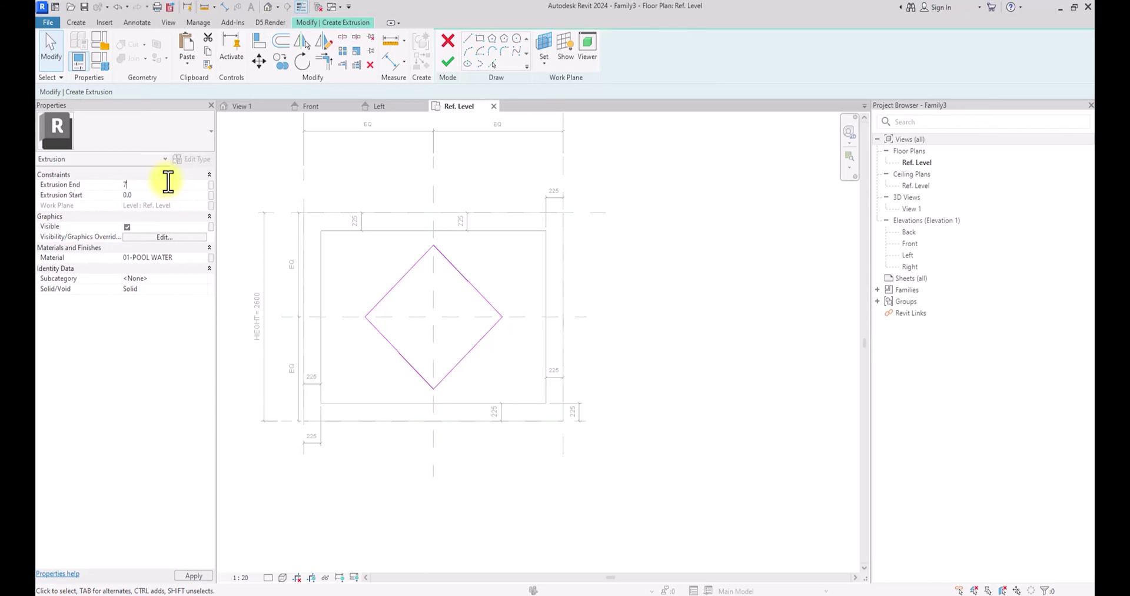
left_click(200, 258)
- Duplicate the 01-CERAMIC TILES material with its assets and name the copy 01-CERAMIC TILES 2
left_click(205, 257)
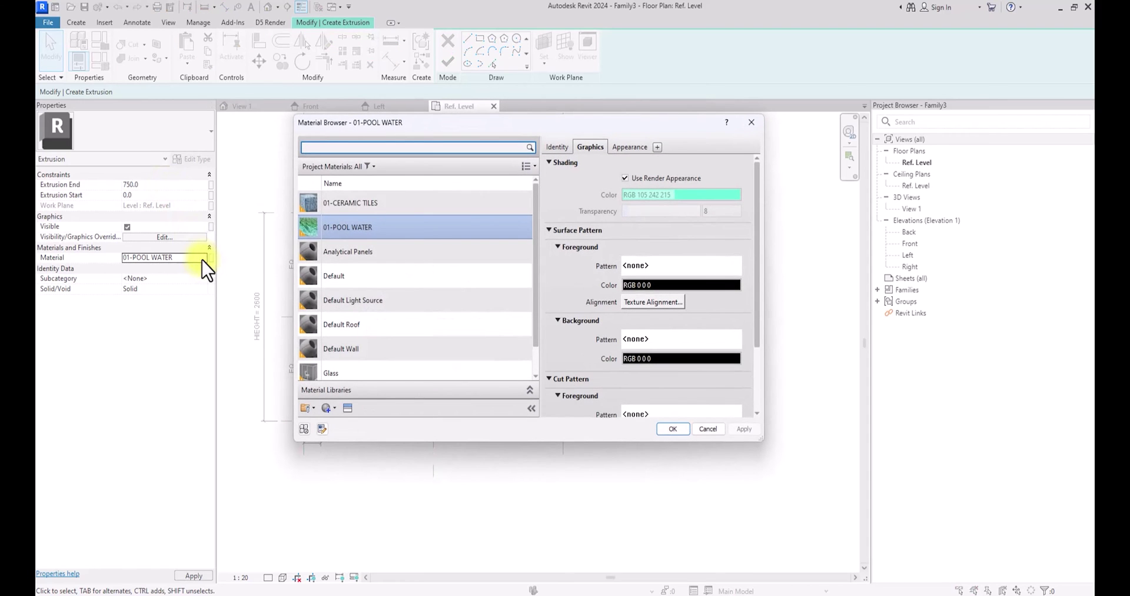
left_click(377, 203)
right_click(374, 210)
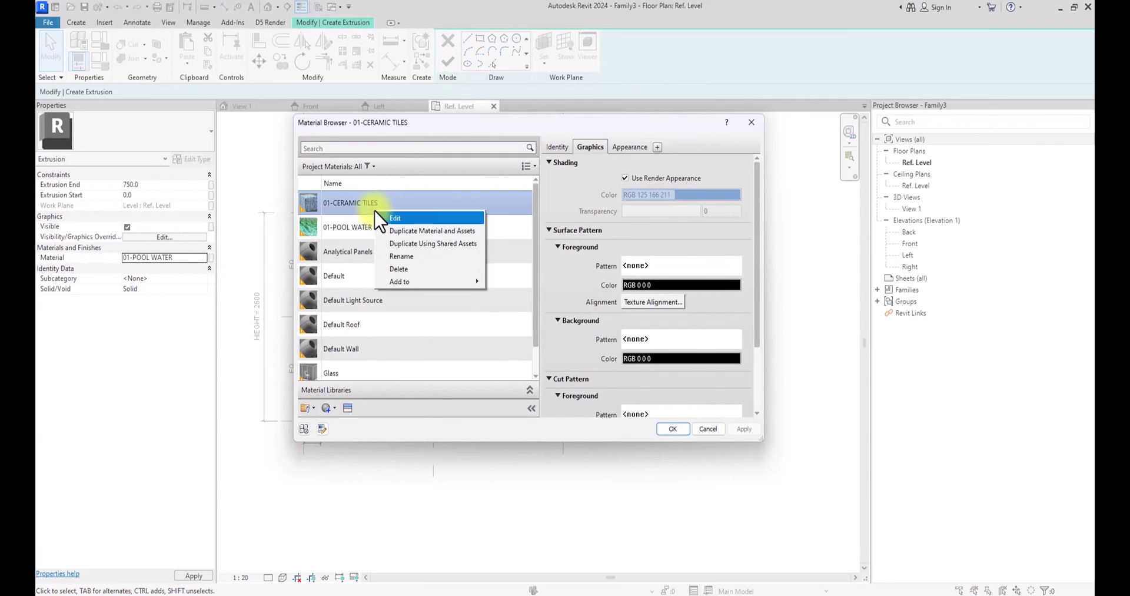
left_click(415, 231)
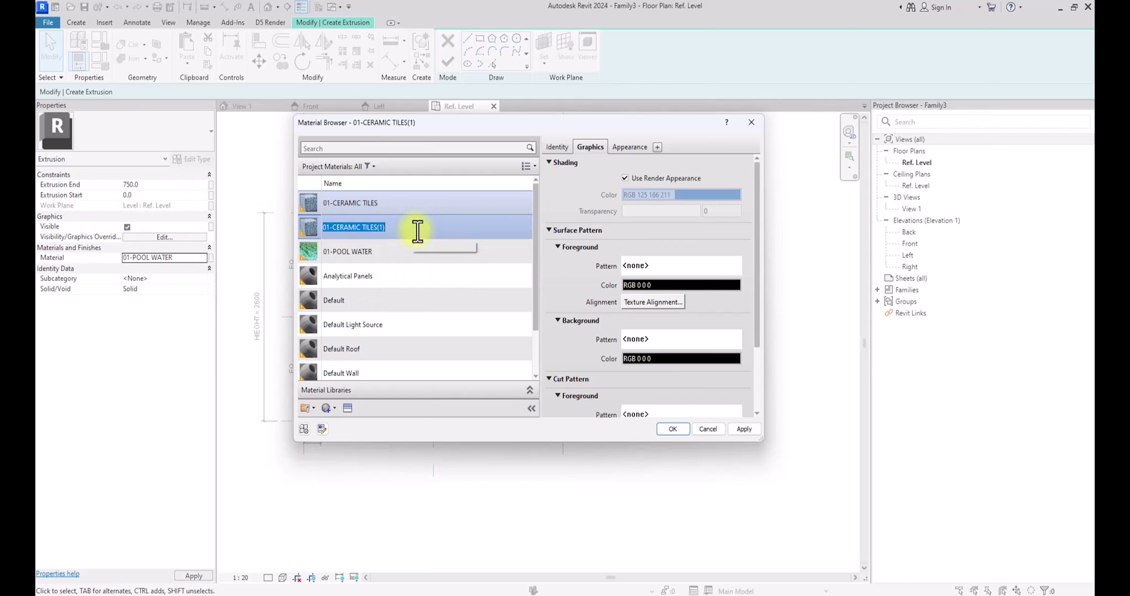
left_click(411, 231)
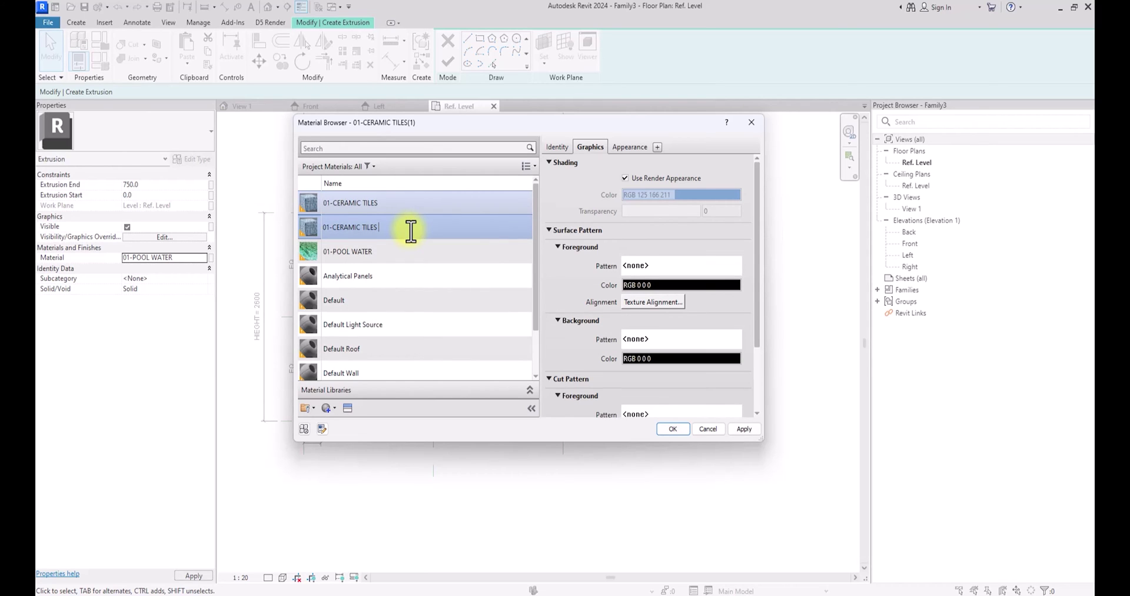
- Replace the new material's appearance with the 1in Square - Ivory asset and assign the material to the extrusion
left_click(347, 407)
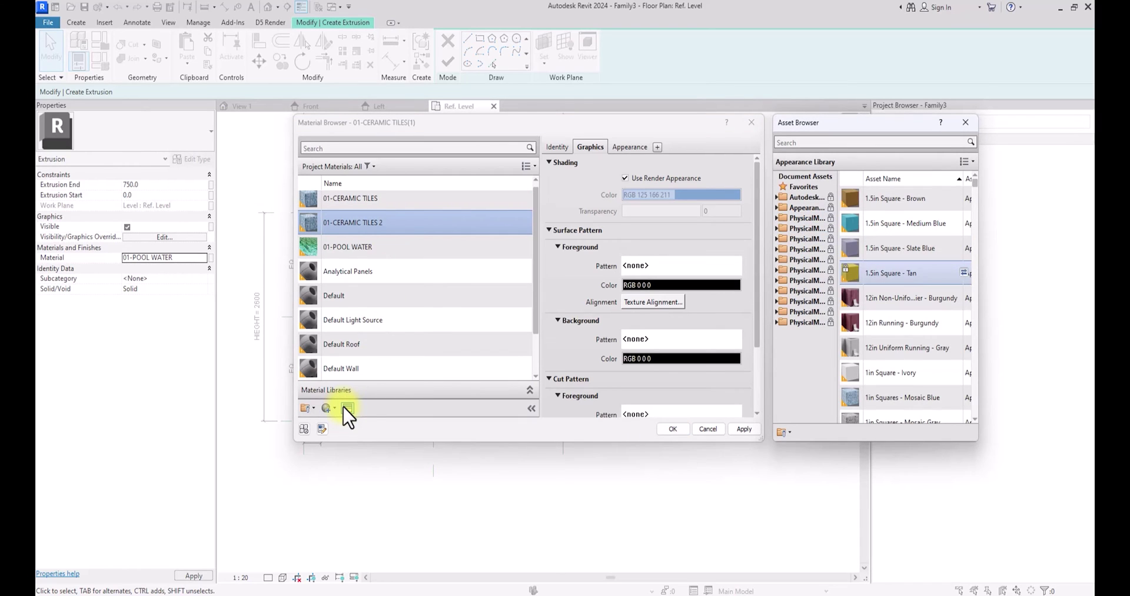
left_click(963, 372)
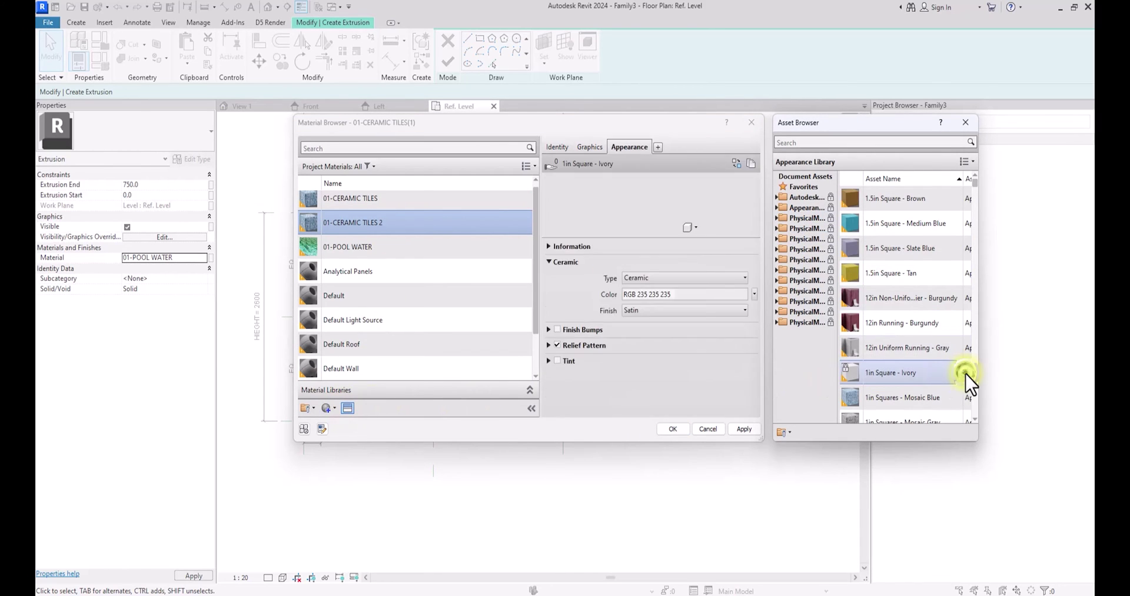
left_click(590, 146)
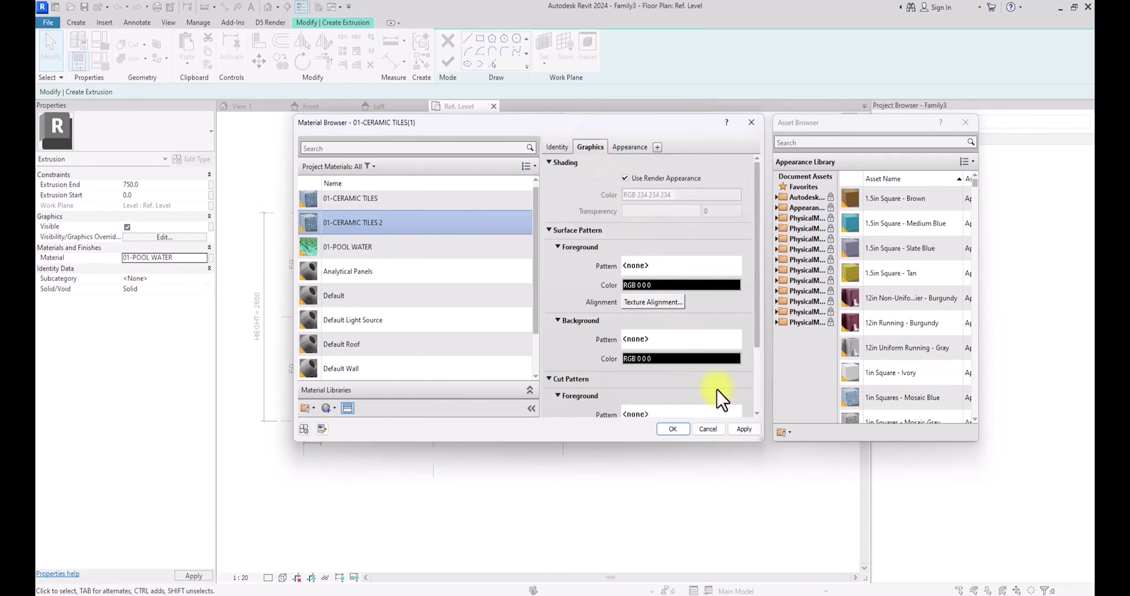
left_click(674, 430)
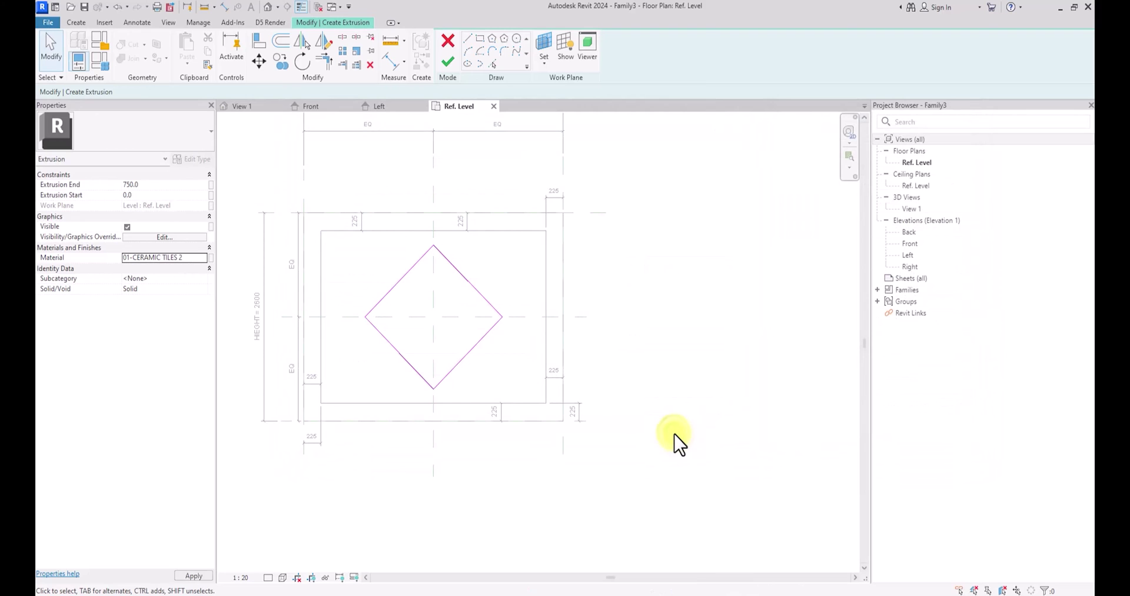
- Sketch a circle centred on the reference plane intersection inside the diamond and set its radius to 250 mm
scroll(679, 444, "up", 3)
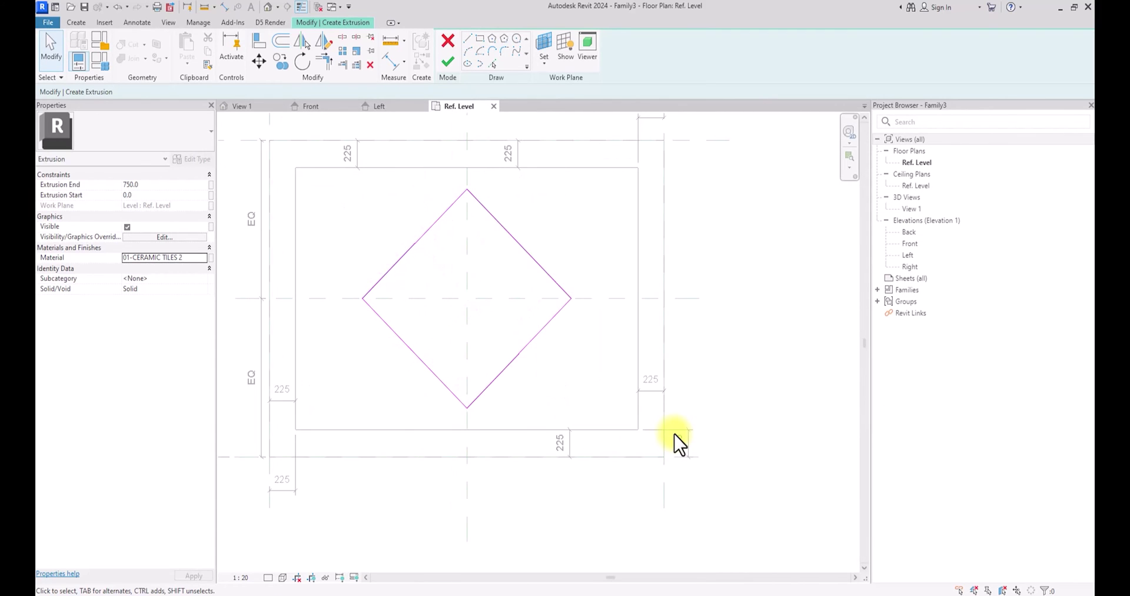
left_click(516, 39)
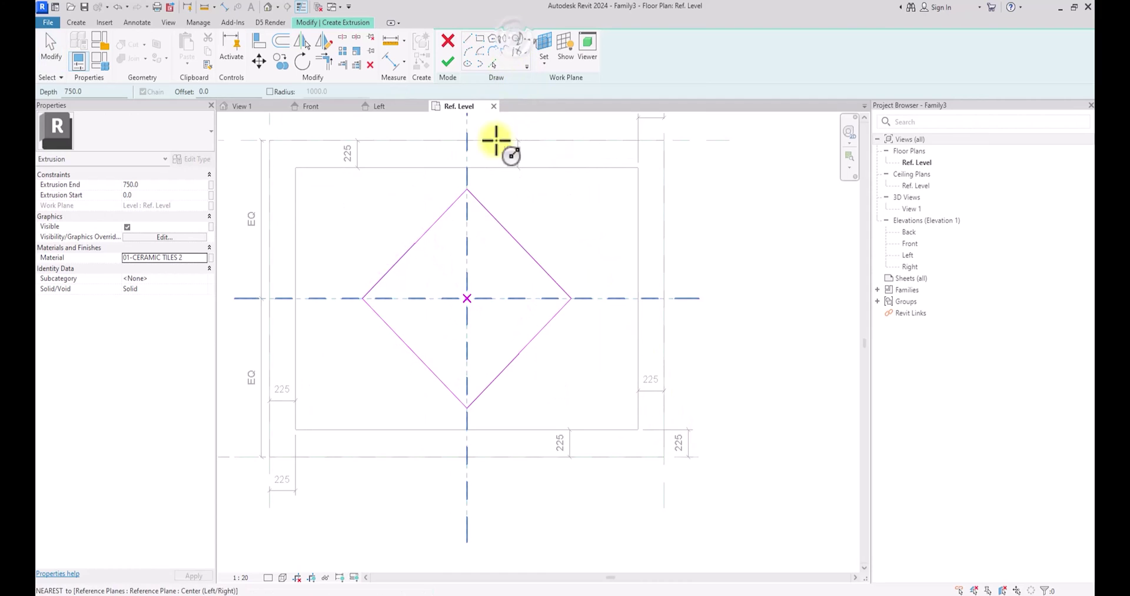
left_click(466, 300)
scroll(466, 299, "up", 2)
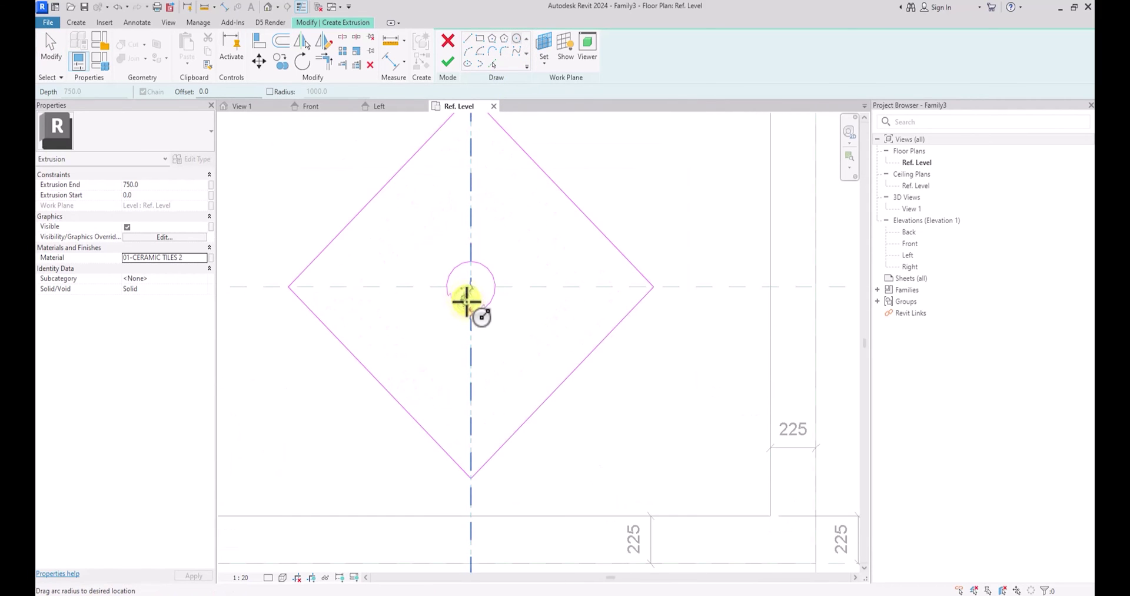
scroll(466, 341, "up", 1)
left_click(466, 342)
key("Escape")
left_click(466, 341)
left_click(487, 222)
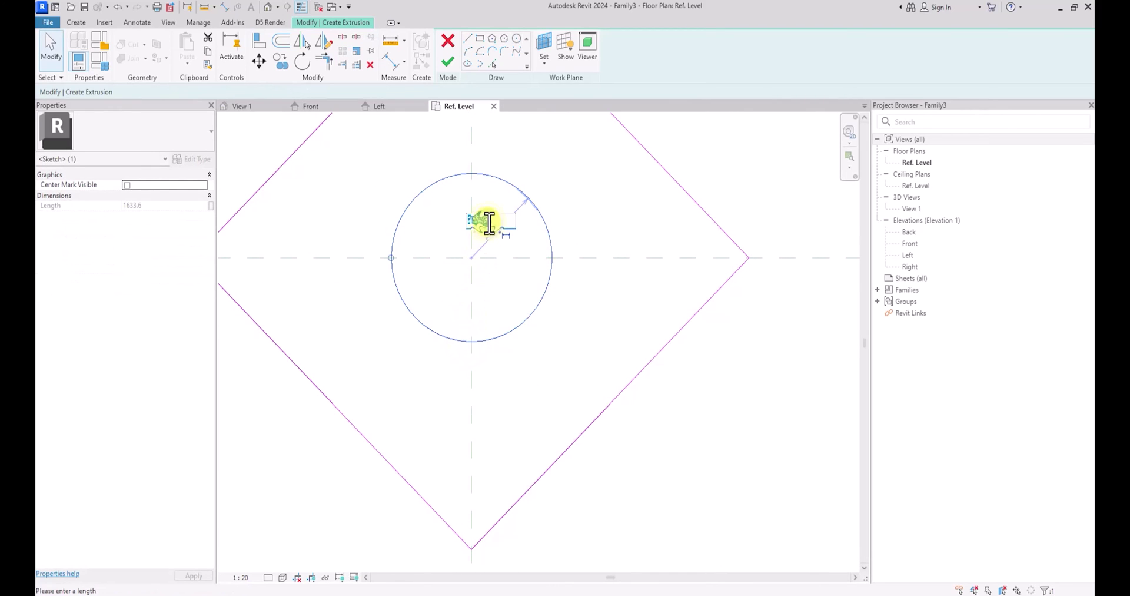
type("250")
key("Return")
scroll(549, 270, "down", 2)
left_click(550, 267)
- Draw guide lines from the diamond's top vertex to the centre and from the centre to the left vertex
left_click(467, 39)
left_click(479, 254)
middle_click_drag(479, 192, 473, 245)
left_click(476, 169)
key("Escape")
left_click(475, 301)
left_click(339, 305)
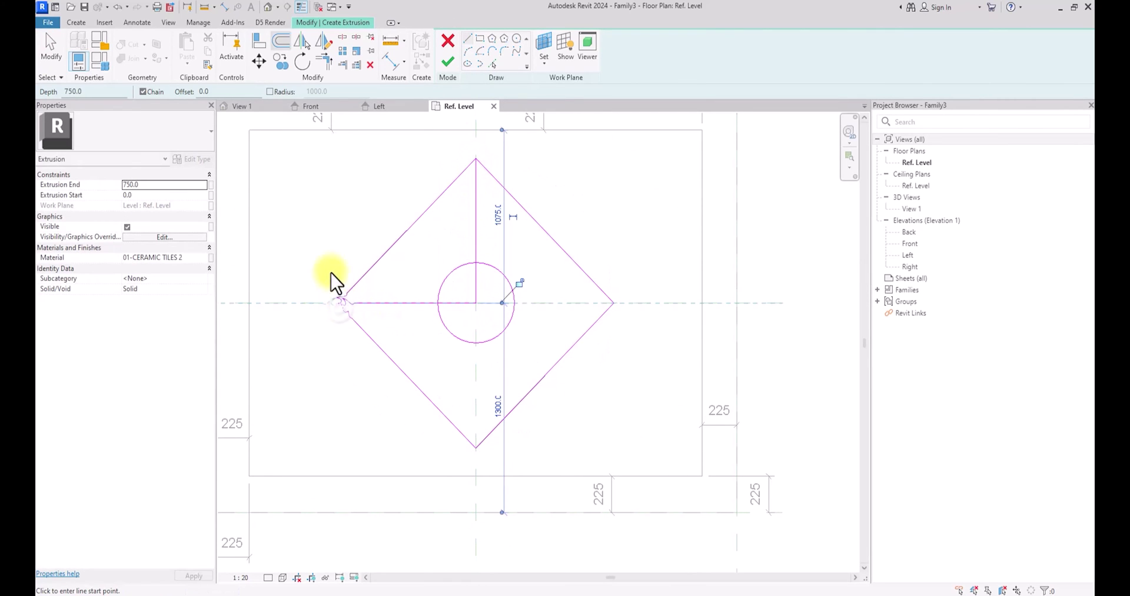
- Offset copies of the upper-left diamond edge and both guide lines 50 mm inward, and the circle 50 mm outward
left_click(284, 48)
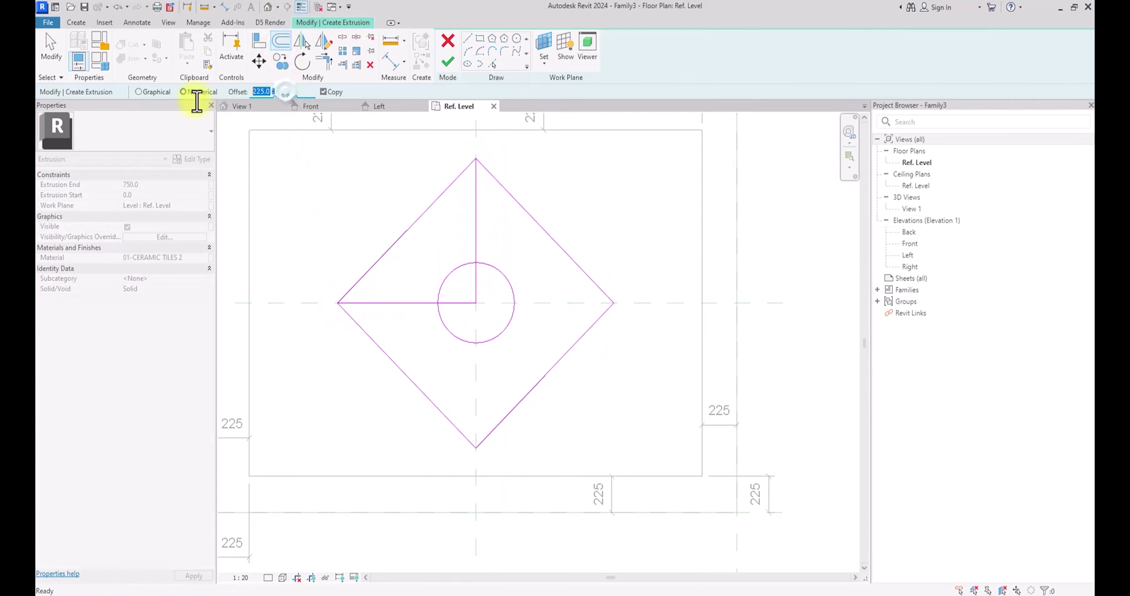
type("50")
key("Return")
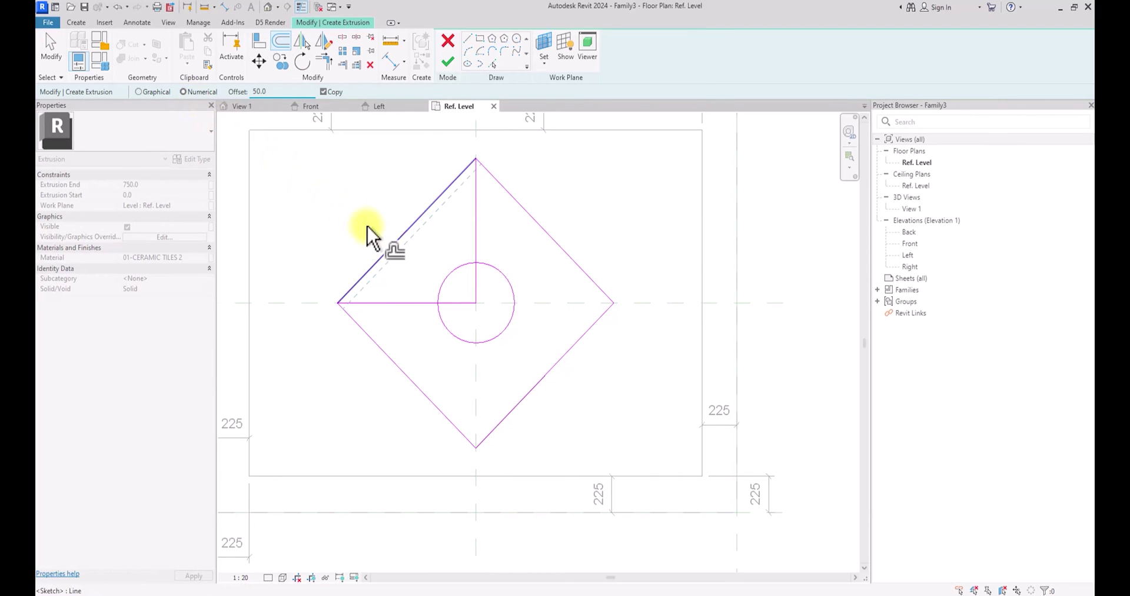
left_click(469, 239)
left_click(403, 299)
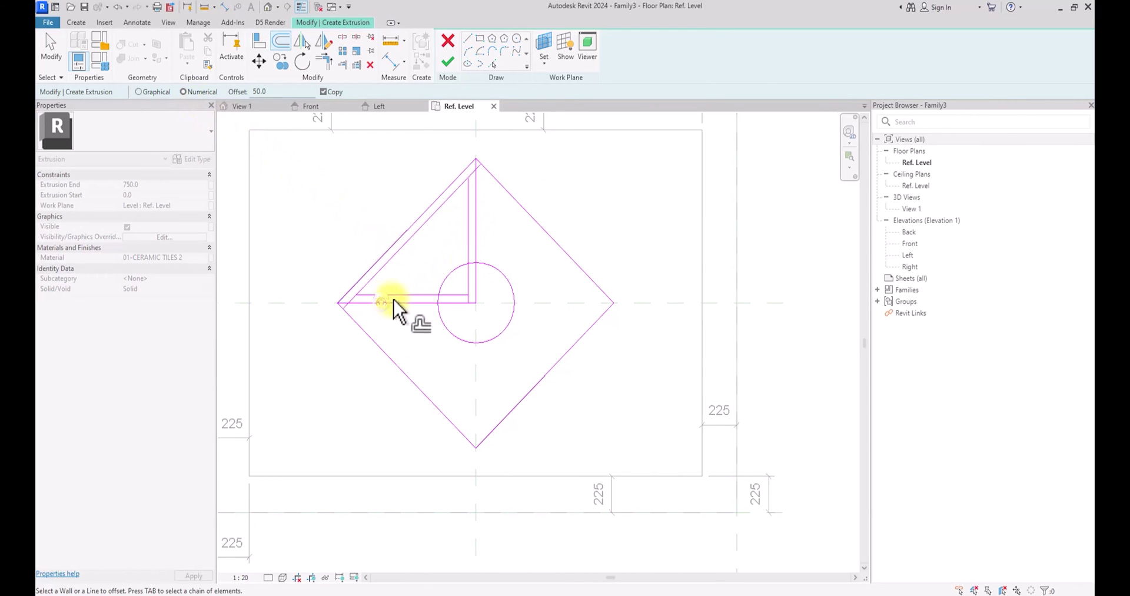
left_click(446, 280)
- Trim the offset circle and lines into one closed loop in the diamond's upper-left quadrant
left_click(324, 61)
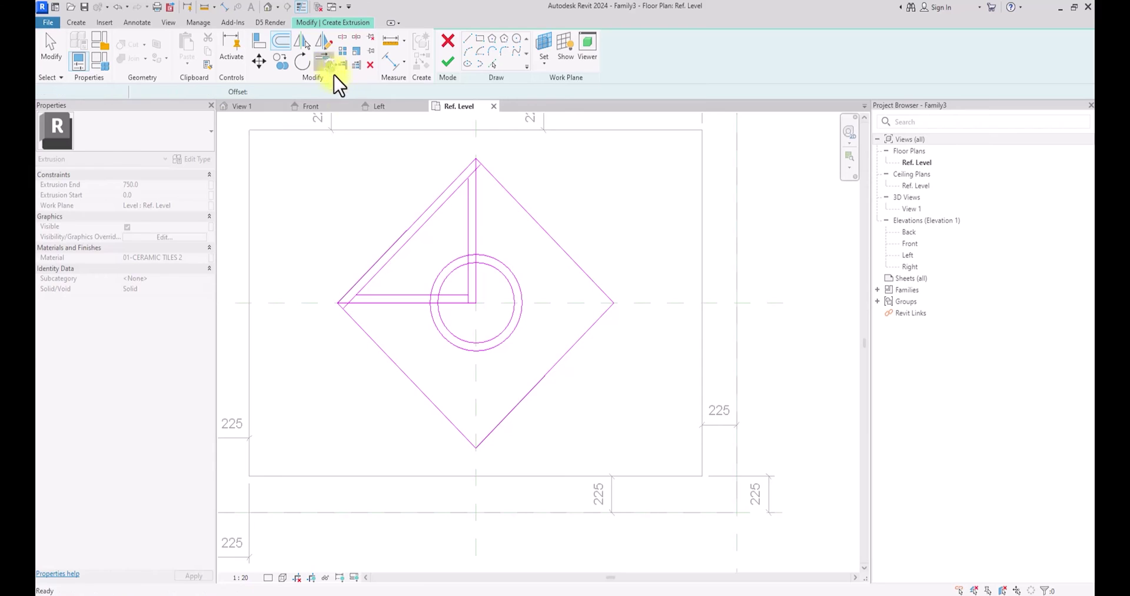
left_click(515, 271)
left_click(470, 246)
left_click(471, 247)
left_click(395, 293)
left_click(365, 292)
left_click(462, 207)
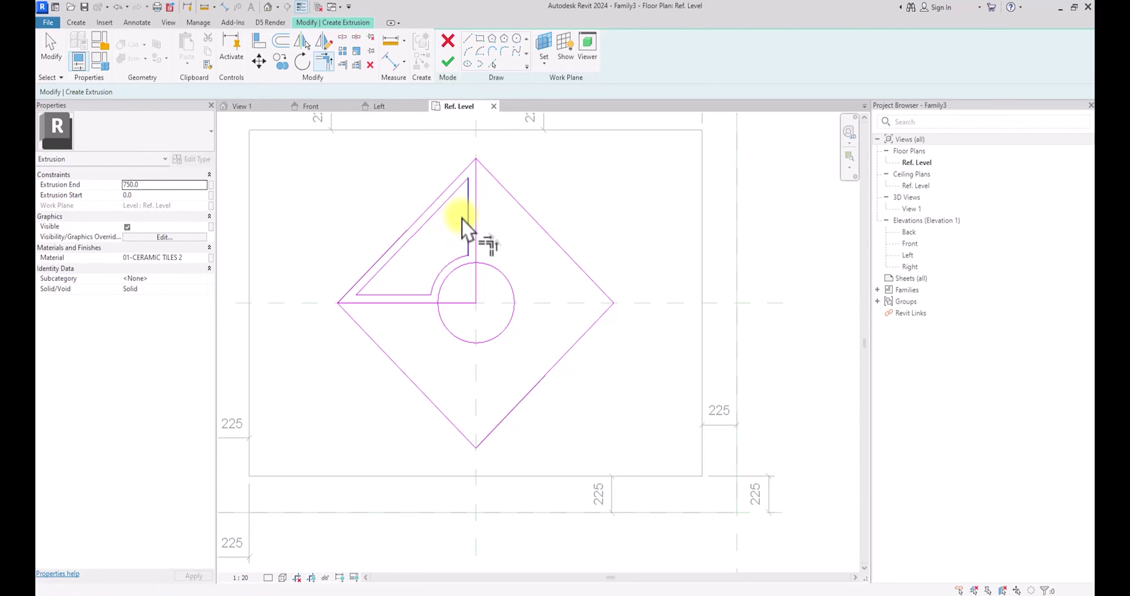
key("Escape")
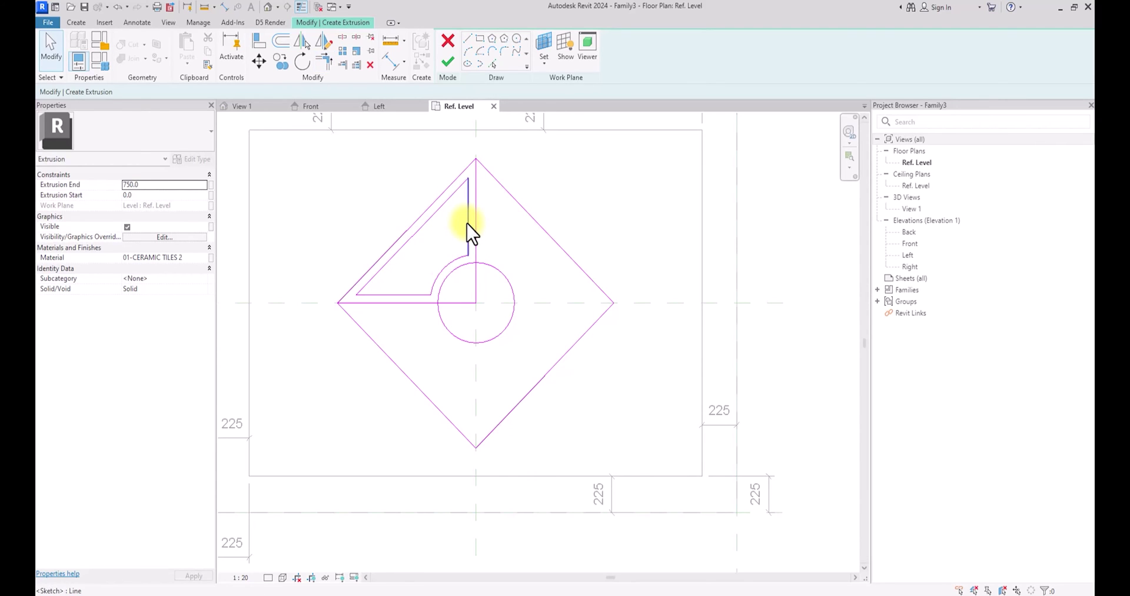
- Mirror a copy of the upper-left quadrant loop about the vertical guide line
left_click(471, 233)
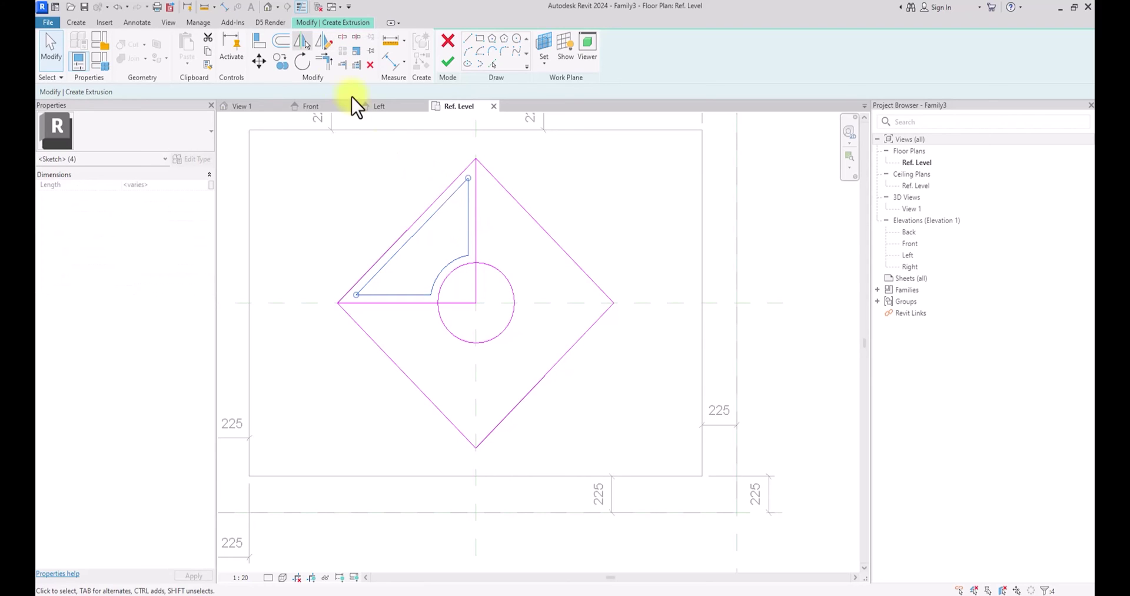
key("m")
key("m")
left_click(475, 203)
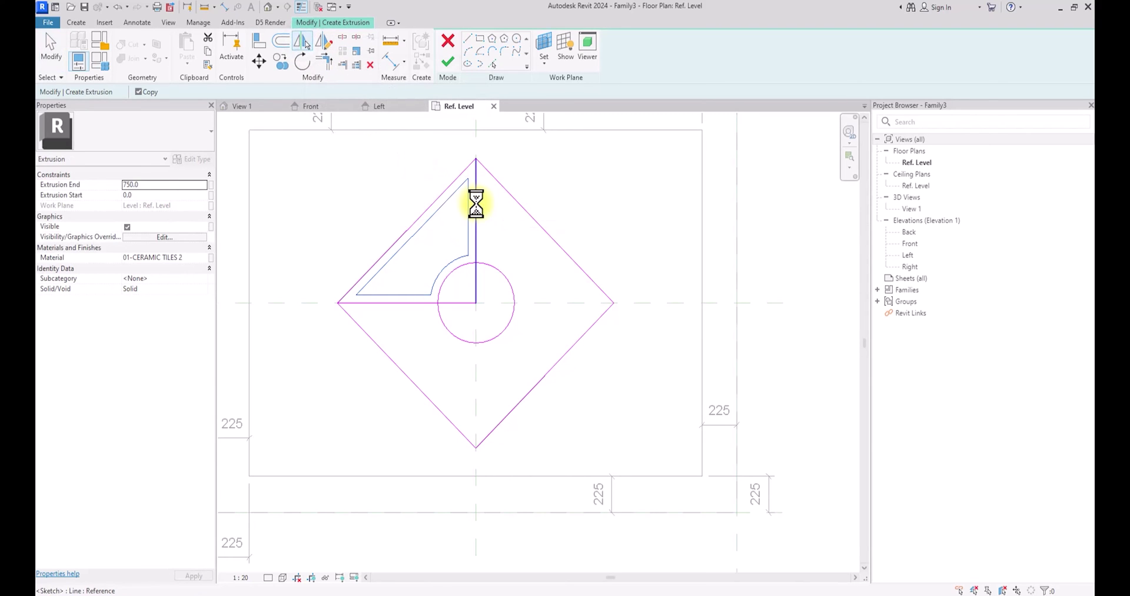
- Mirror copies of both upper quadrant loops about the horizontal guide line into the diamond's lower half
scroll(464, 241, "up", 2)
key("Tab")
scroll(449, 243, "down", 2)
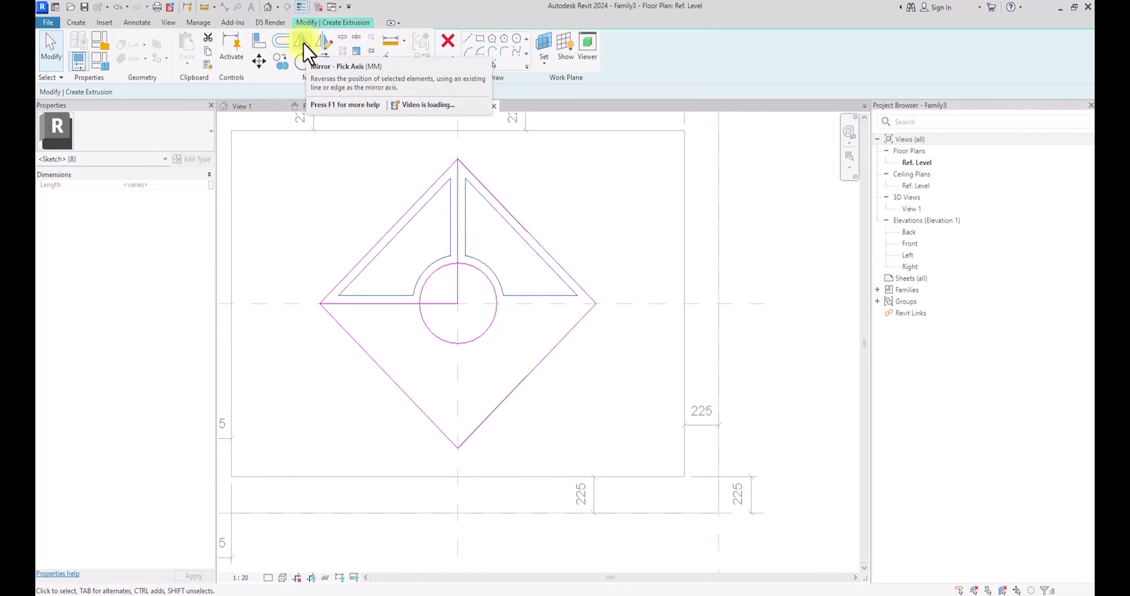
key("Escape")
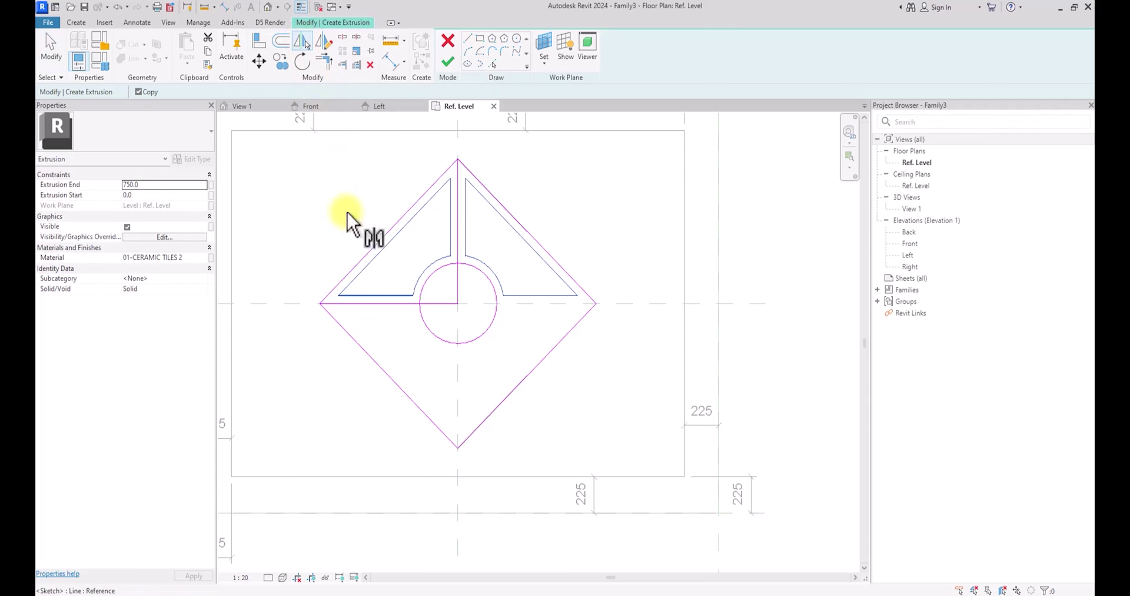
left_click(369, 302)
- Delete the vertical and horizontal guide lines that meet at the diamond's centre
scroll(432, 321, "up", 2)
left_click_drag(468, 279, 432, 321)
key("Delete")
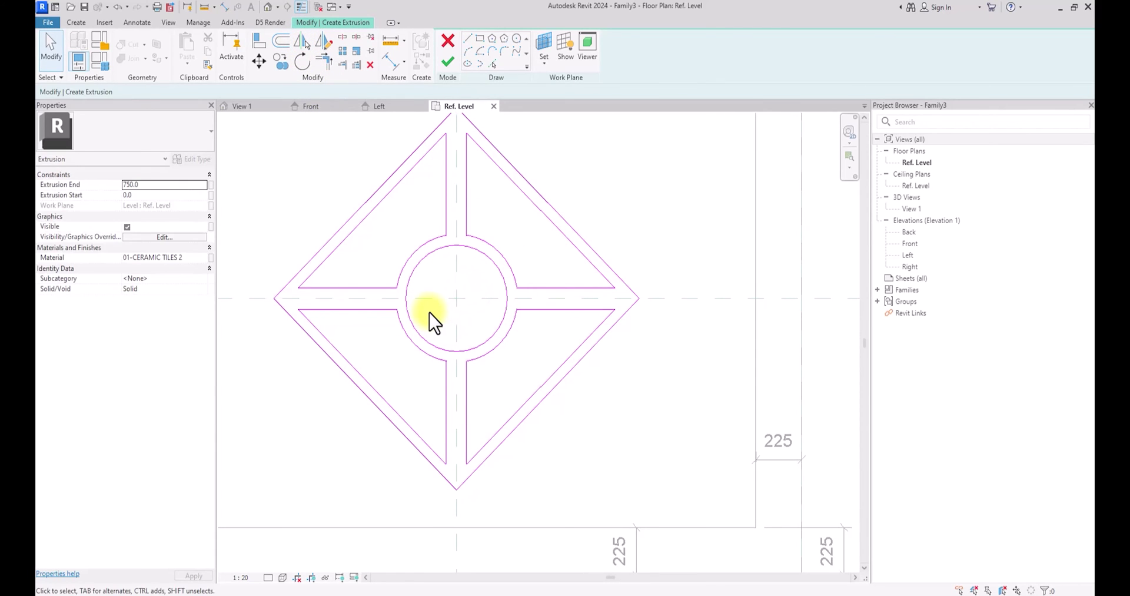
- Offset the straight cross-arm edges of all four quadrant loops by 50 into the quadrants without keeping copies
scroll(432, 320, "down", 3)
scroll(433, 321, "up", 2)
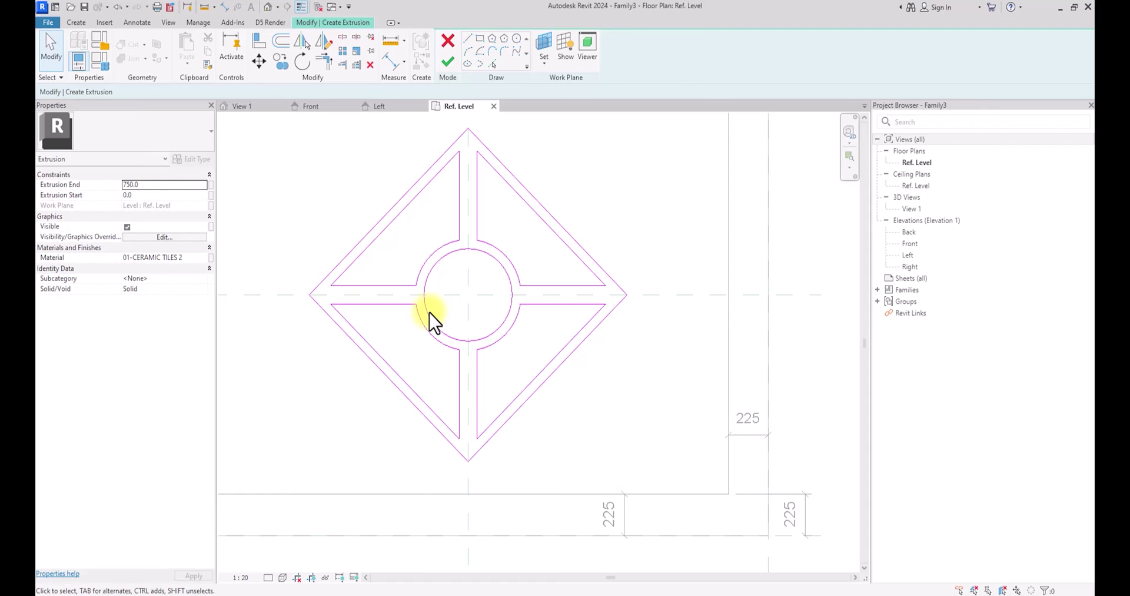
left_click(281, 40)
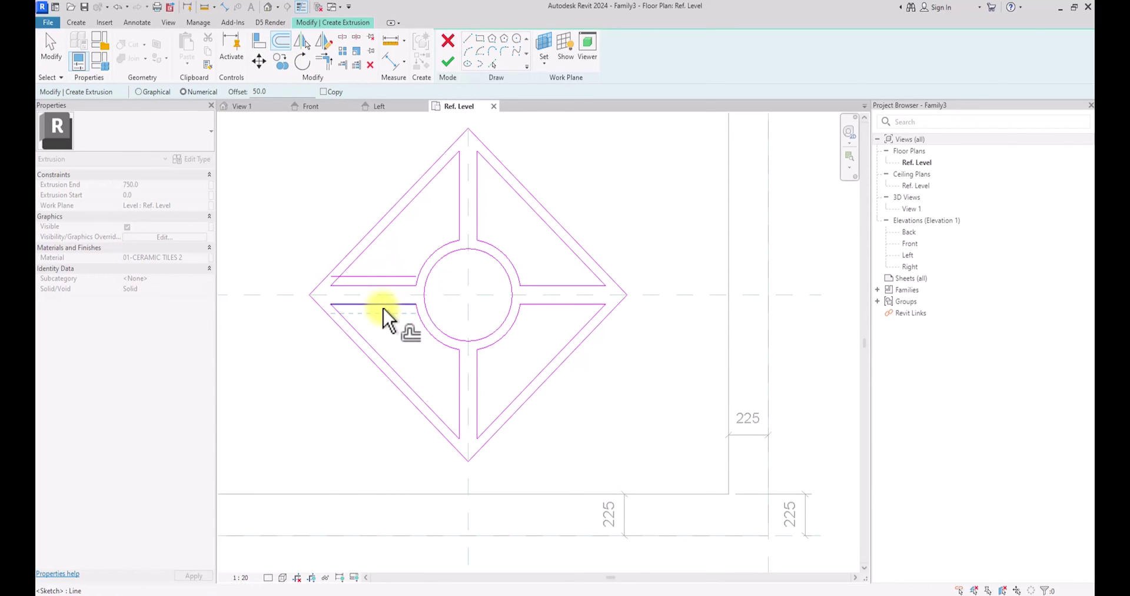
left_click(323, 92)
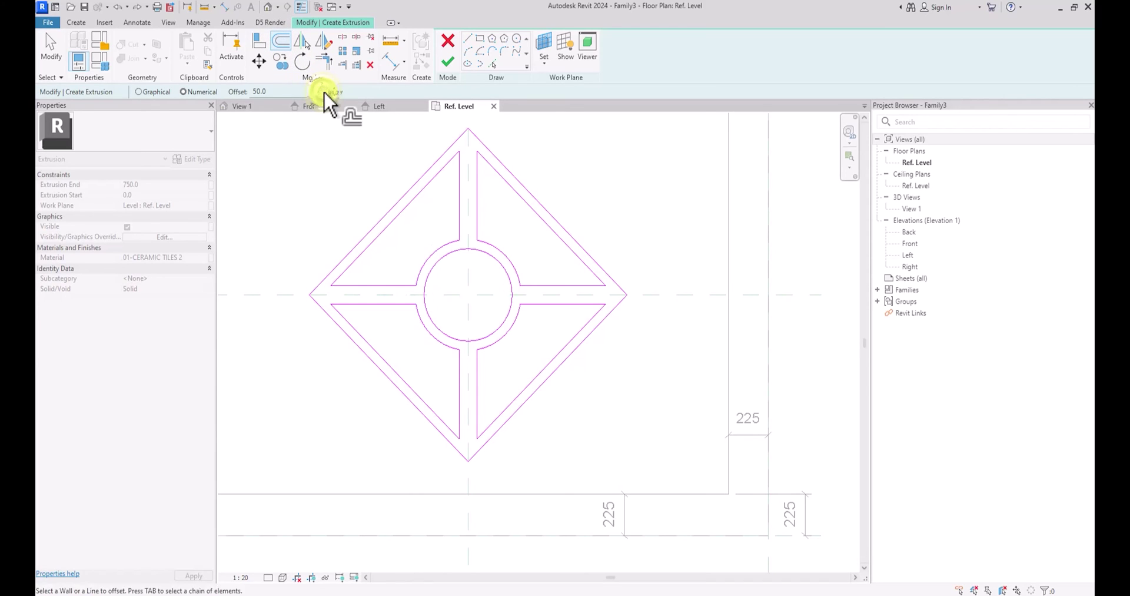
left_click(396, 287)
left_click(390, 310)
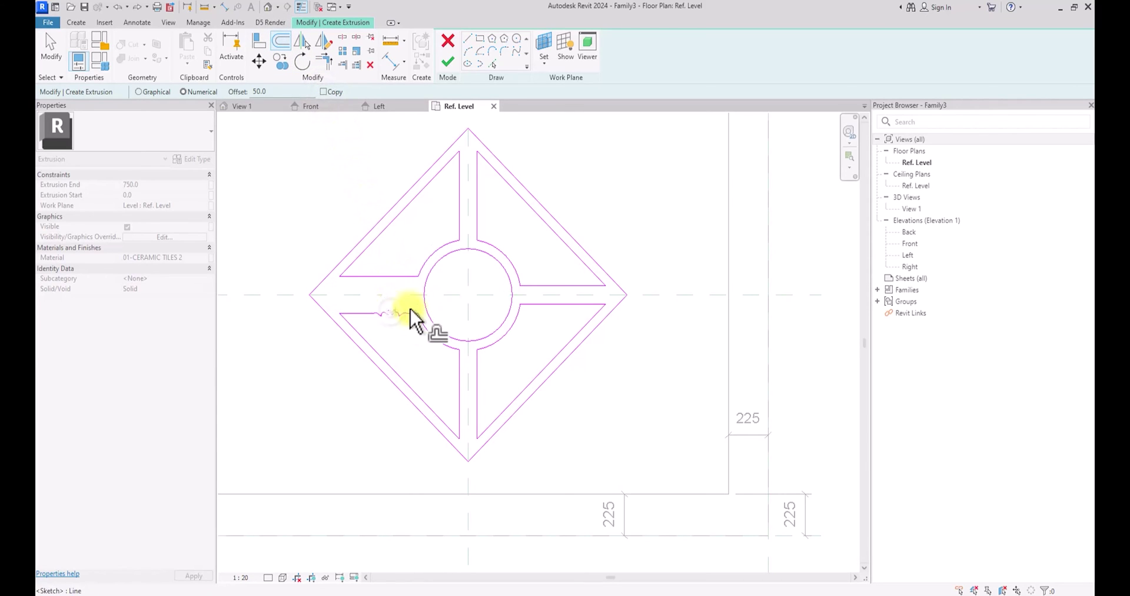
left_click(565, 282)
left_click(562, 318)
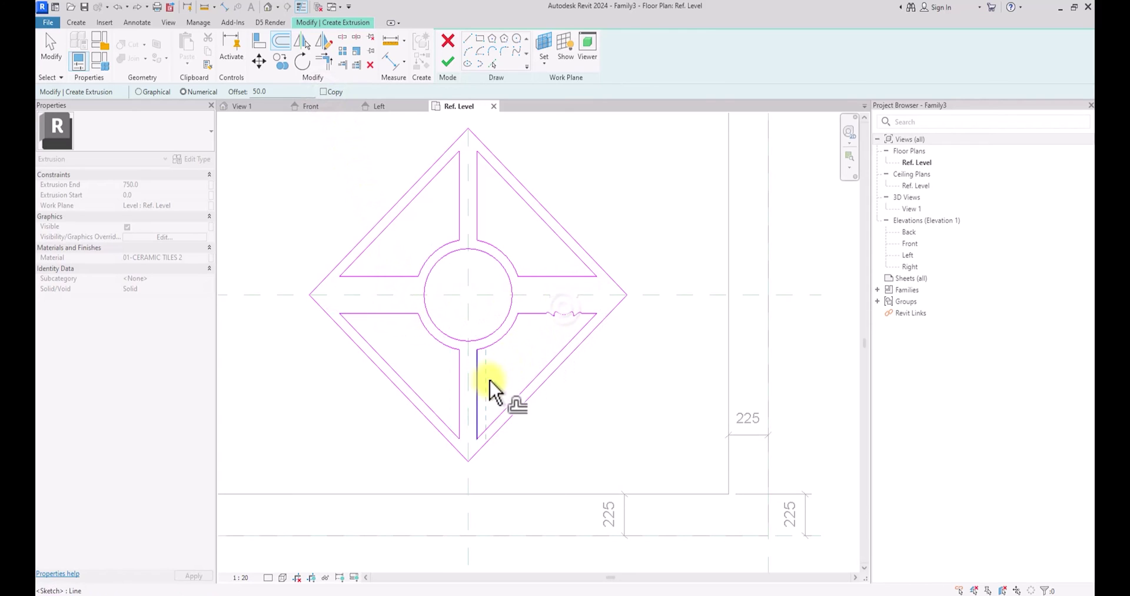
left_click(457, 402)
left_click(455, 192)
left_click(478, 195)
key("Escape")
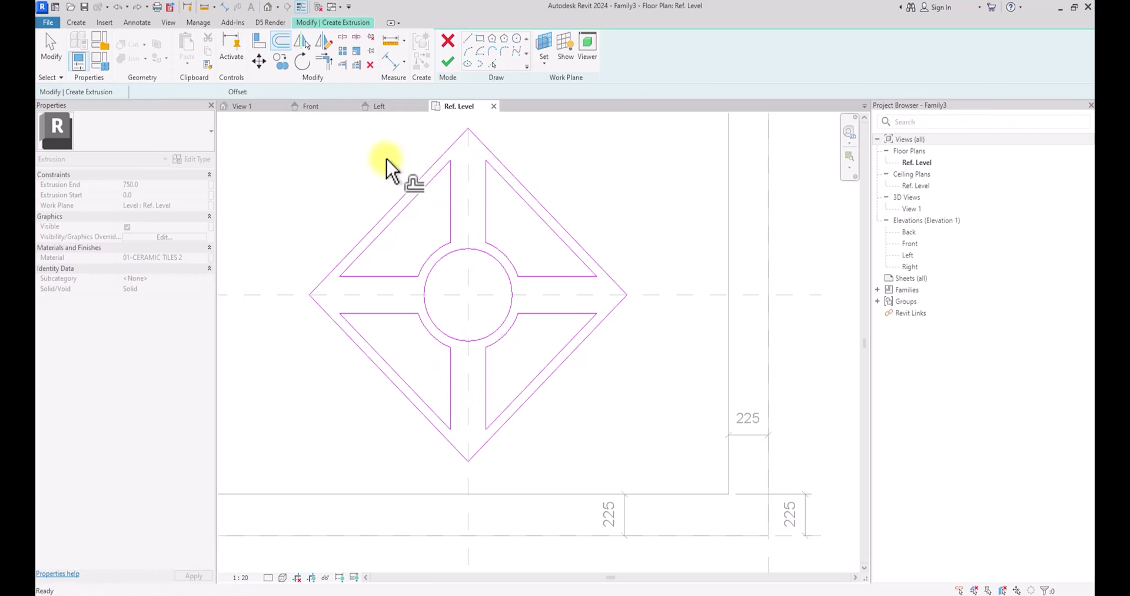
- Finish the ceramic-tiled diamond extrusion with the widened cross arms
left_click(448, 61)
scroll(467, 232, "down", 3)
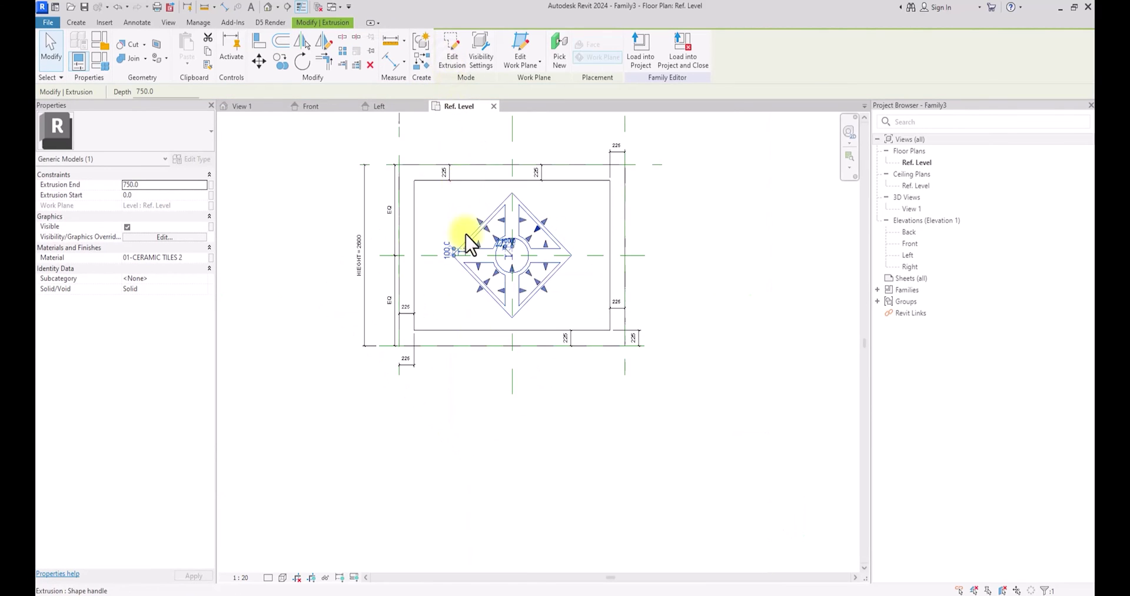
scroll(494, 500, "up", 5)
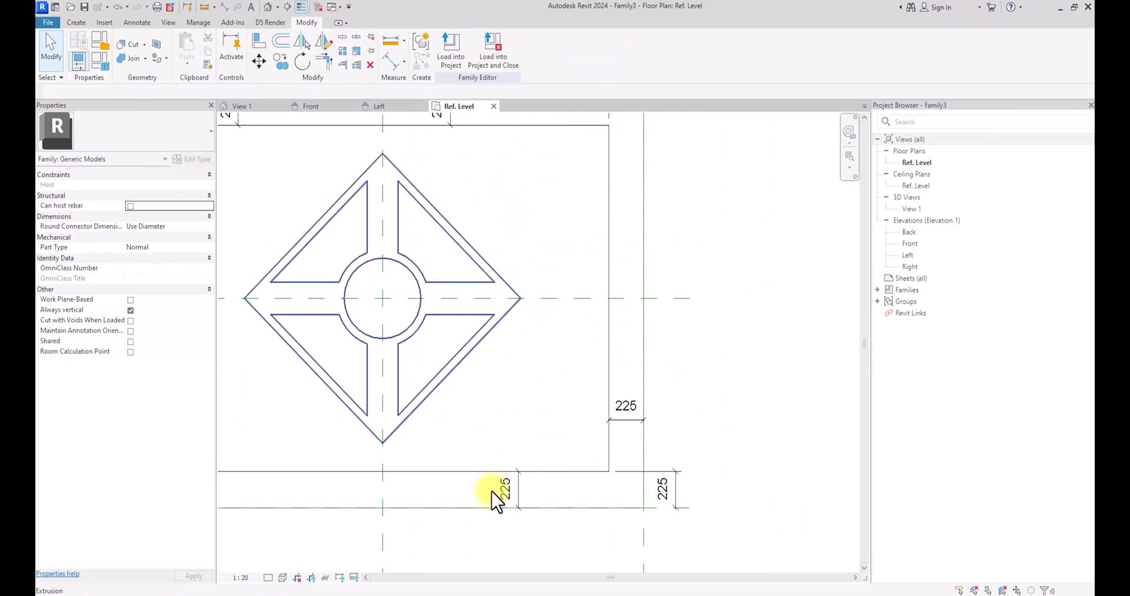
scroll(494, 500, "down", 2)
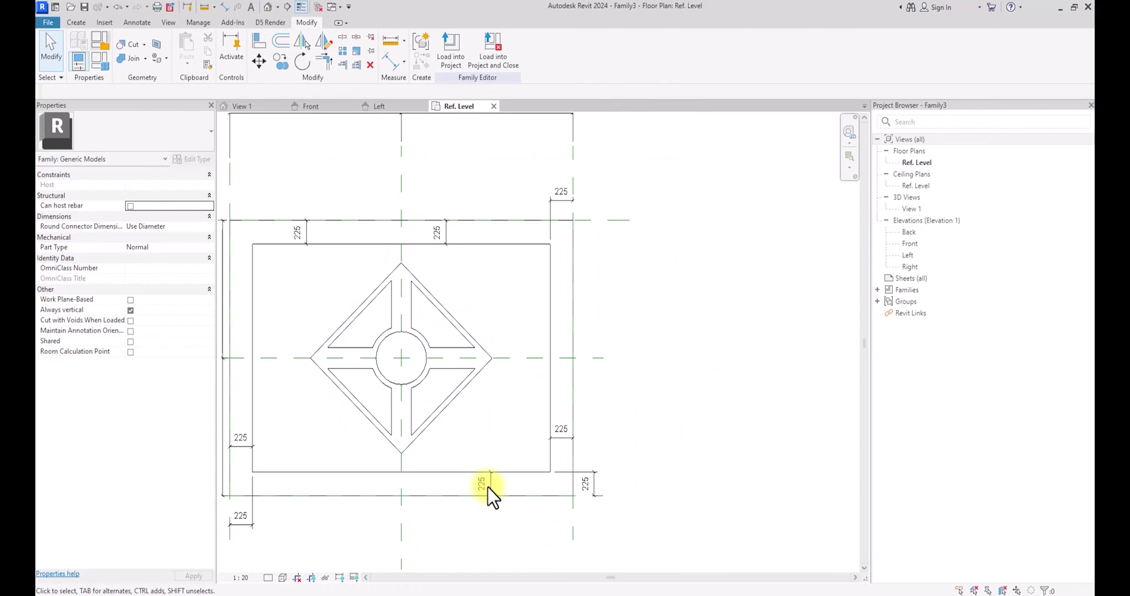
- Extrude the diamond's central circle to an end of 745 with the 01-POOL WATER material
left_click(77, 23)
left_click(132, 49)
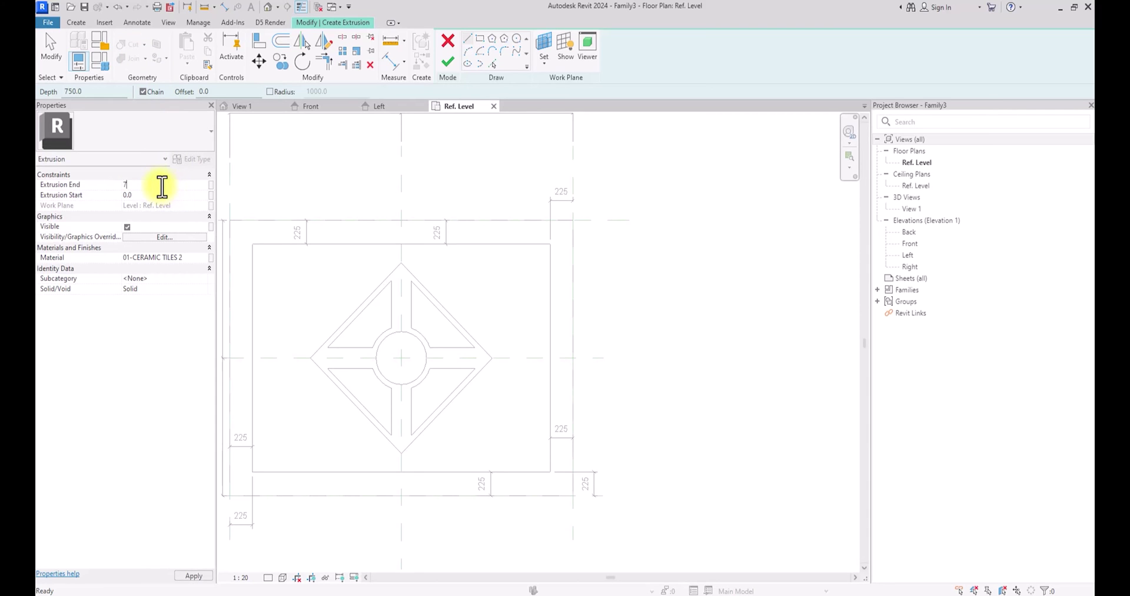
left_click(203, 257)
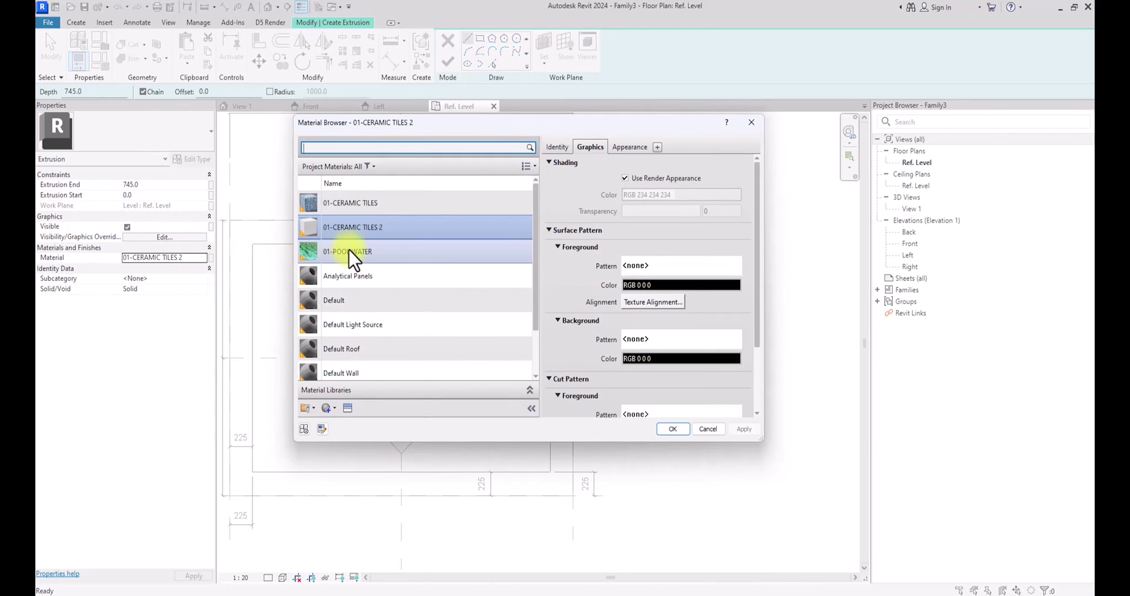
left_click(353, 254)
left_click(672, 430)
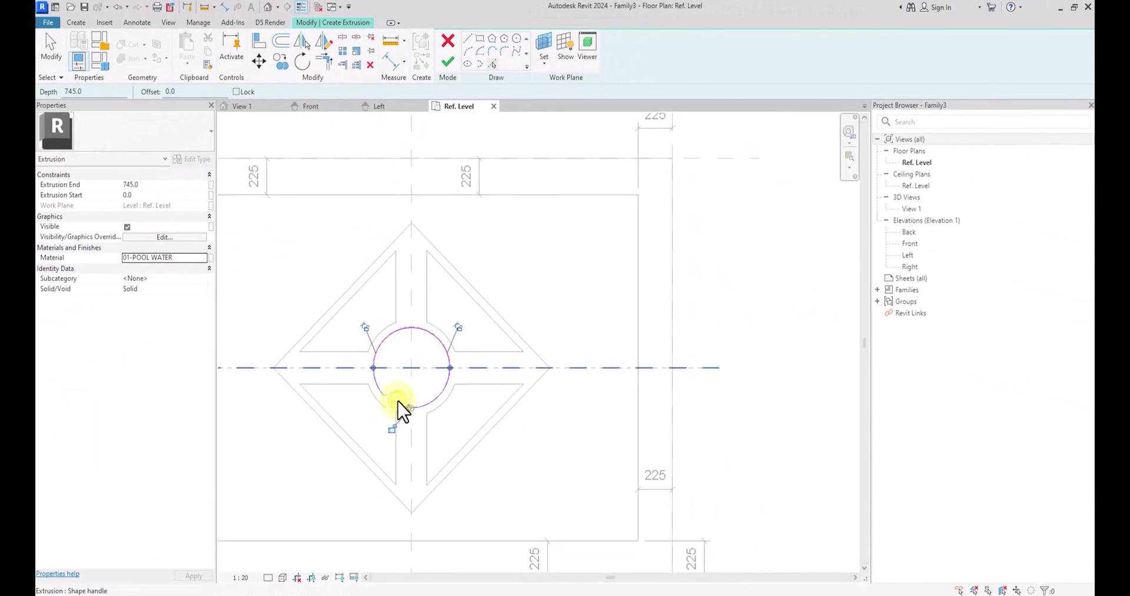
scroll(404, 410, "down", 3)
scroll(404, 410, "up", 2)
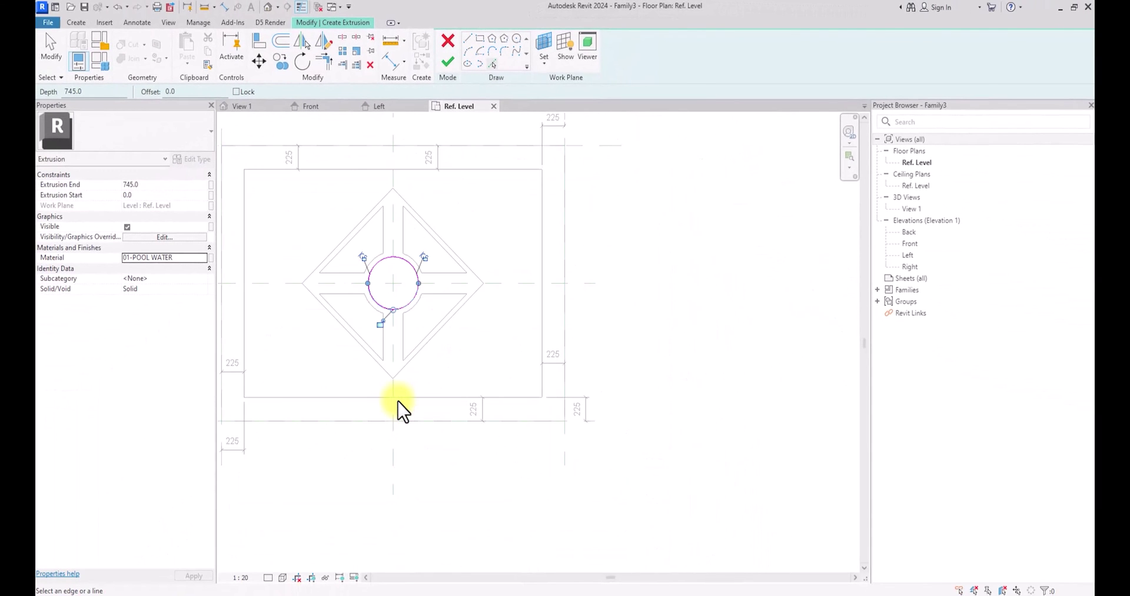
left_click(447, 61)
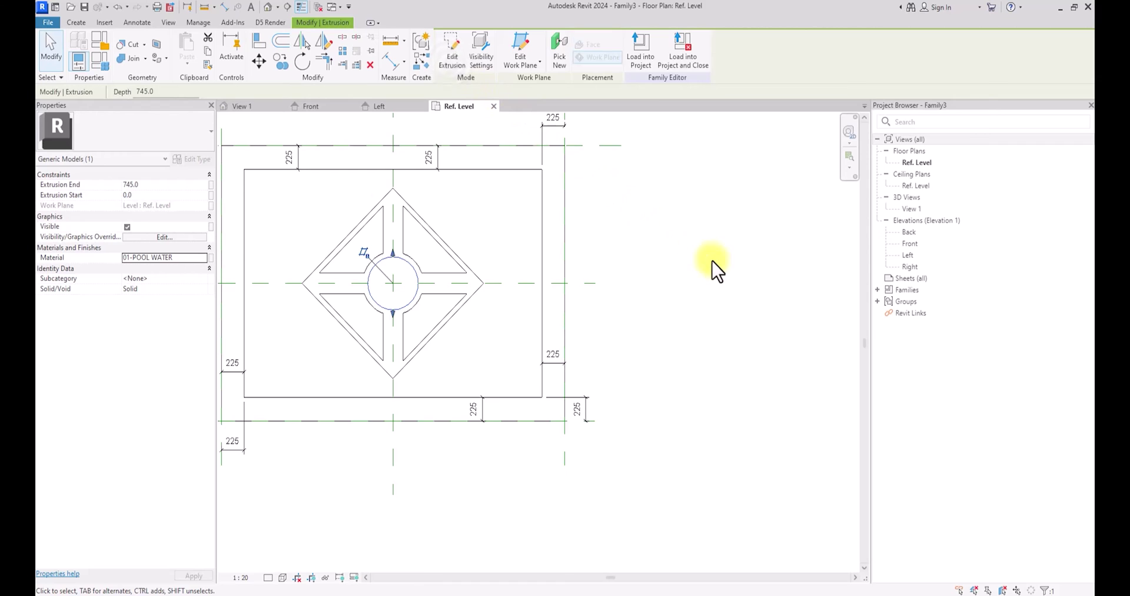
- Start another solid extrusion and trace the existing edges of the diamond's two left quadrant openings
scroll(718, 270, "up", 3)
left_click(76, 22)
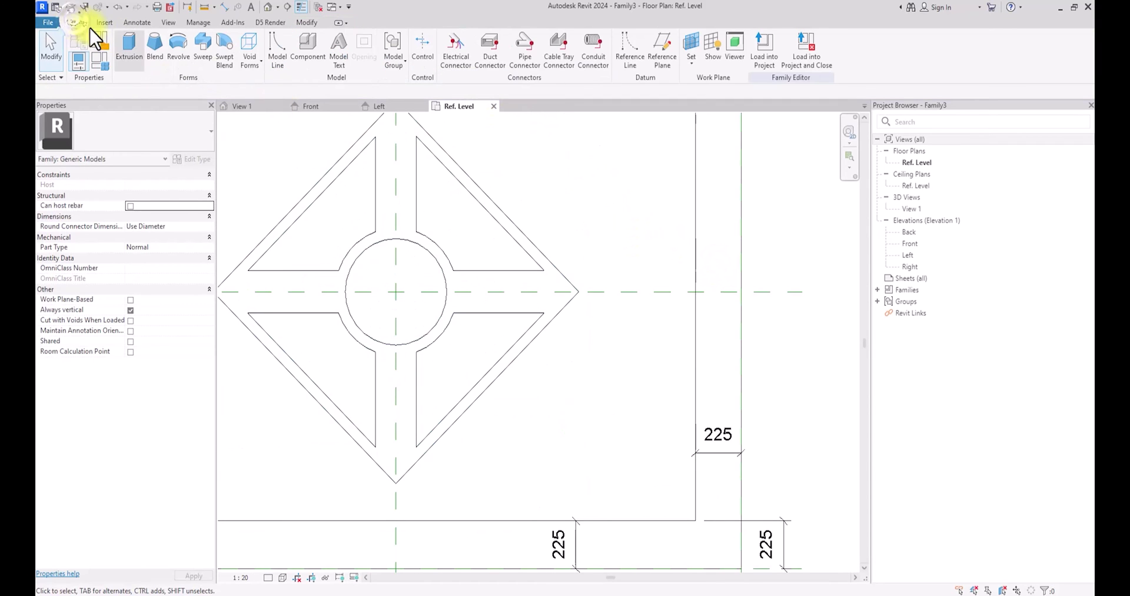
left_click(132, 49)
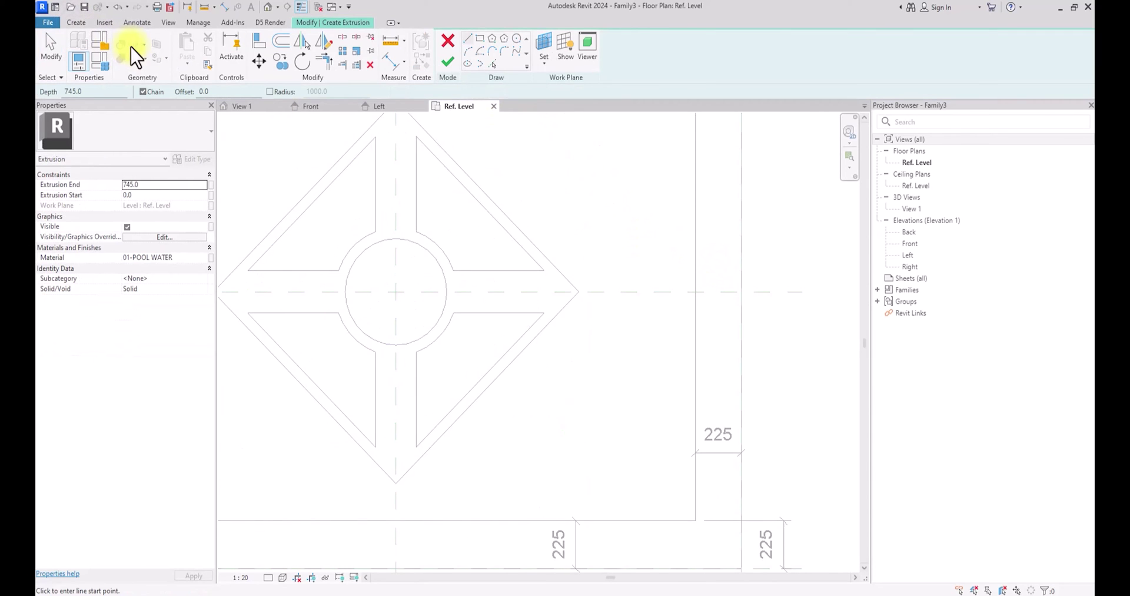
left_click(490, 62)
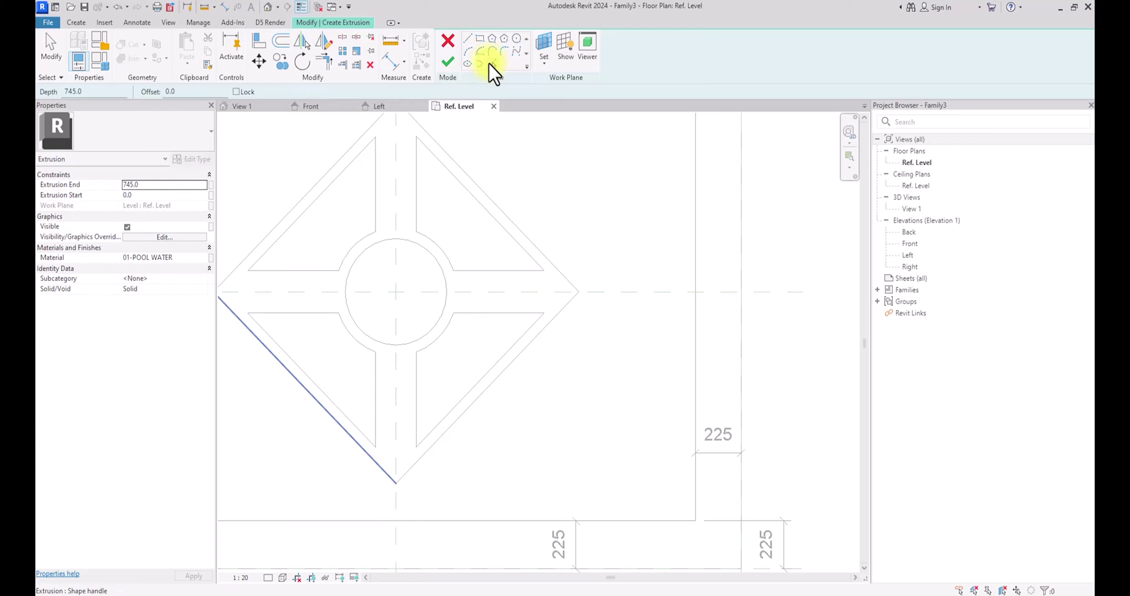
left_click(349, 419)
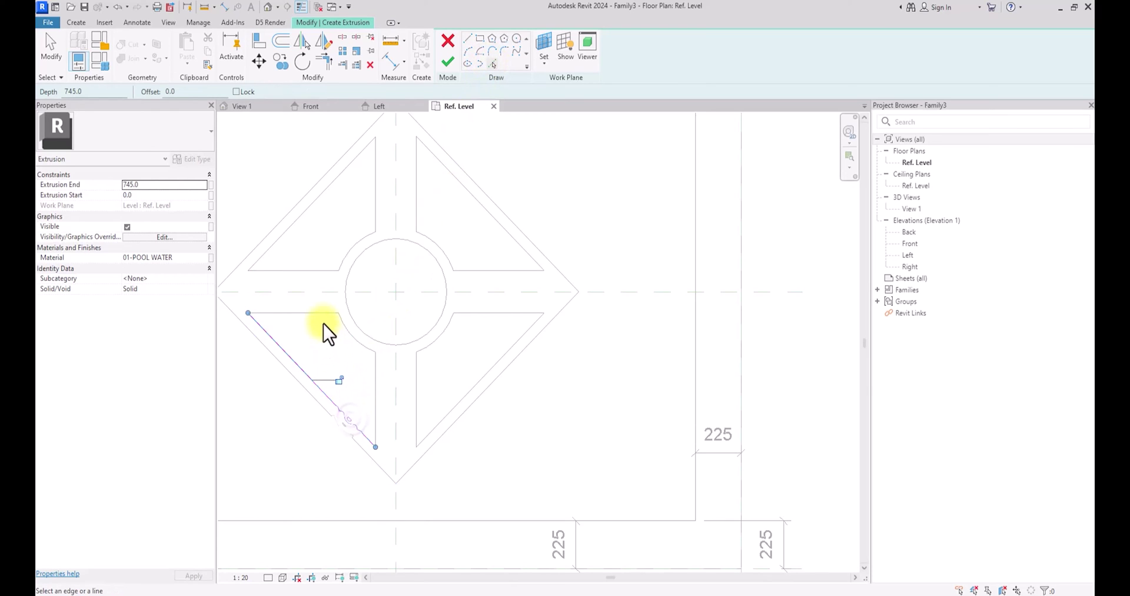
left_click(362, 351)
left_click(374, 372)
left_click(303, 270)
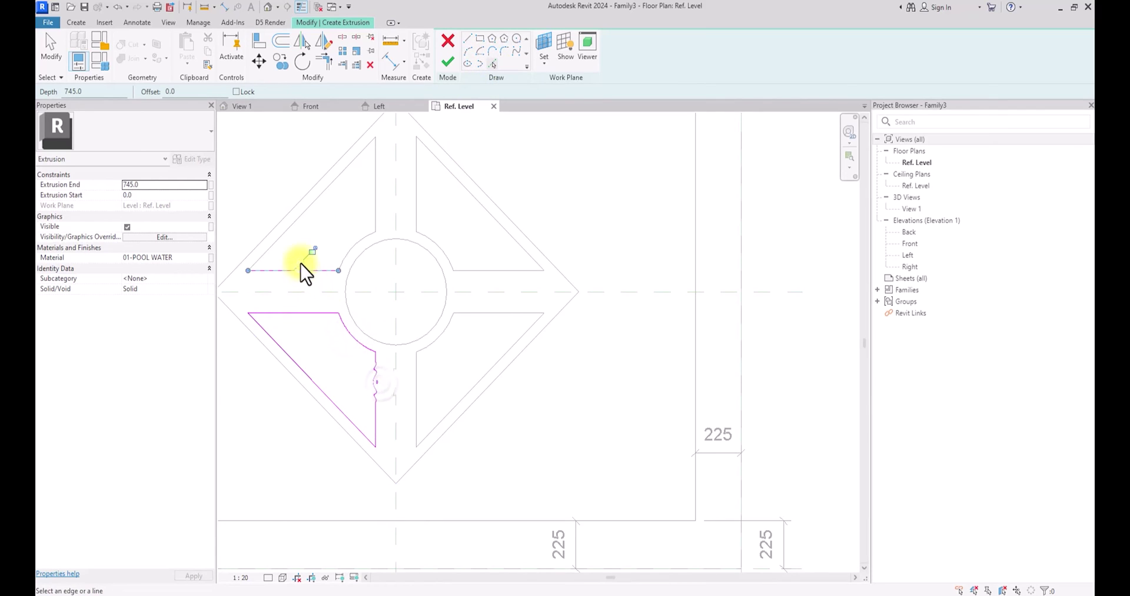
left_click(300, 219)
left_click(351, 251)
left_click(376, 172)
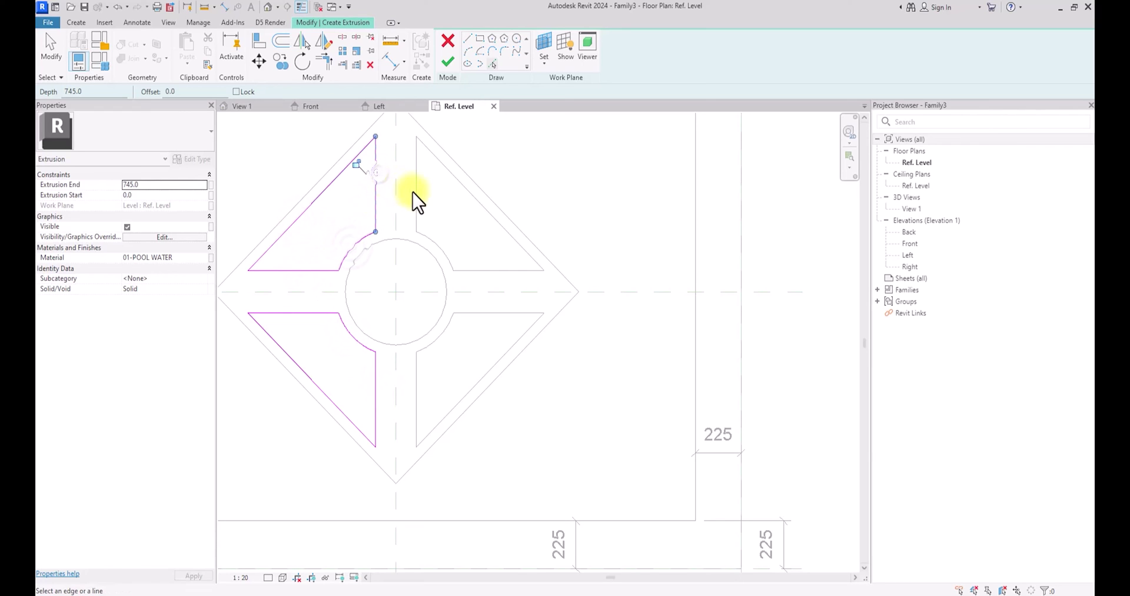
- Trace the existing edges of the diamond's two right quadrant openings into the extrusion sketch
left_click(418, 198)
left_click(458, 181)
left_click(500, 270)
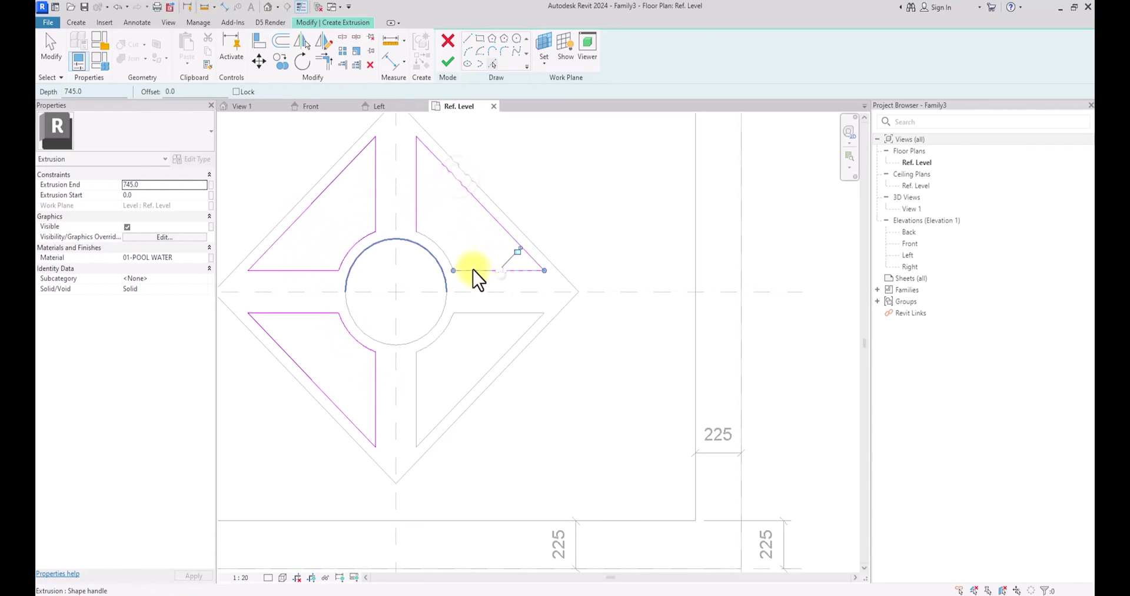
left_click(433, 264)
left_click(442, 341)
left_click(479, 314)
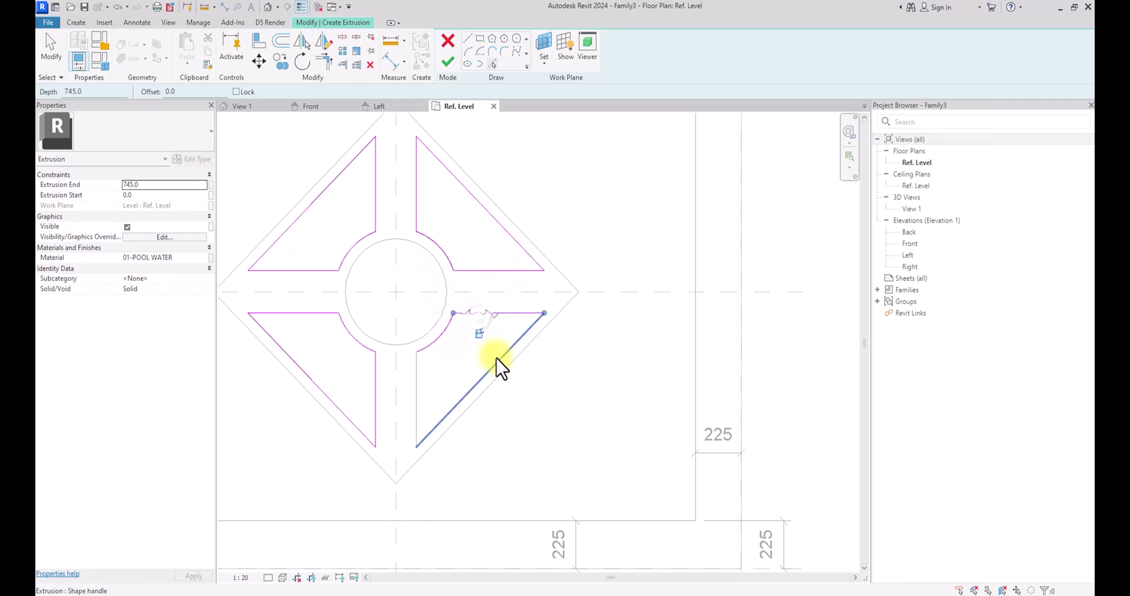
left_click(413, 383)
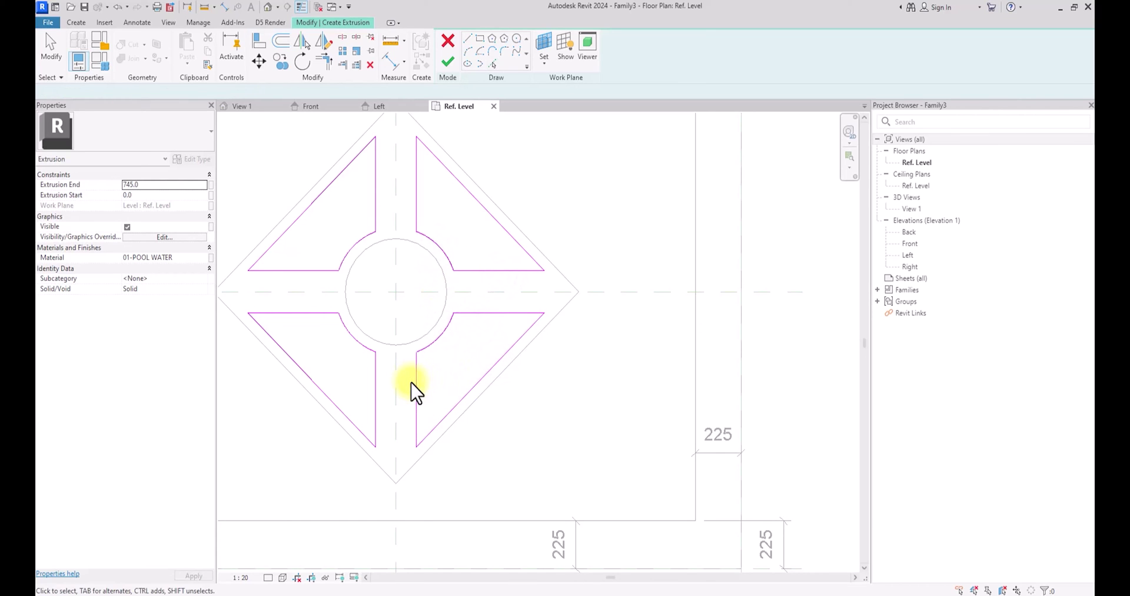
- Duplicate the 01-POOL WATER material and name the copy 01-GREENERY
left_click(205, 258)
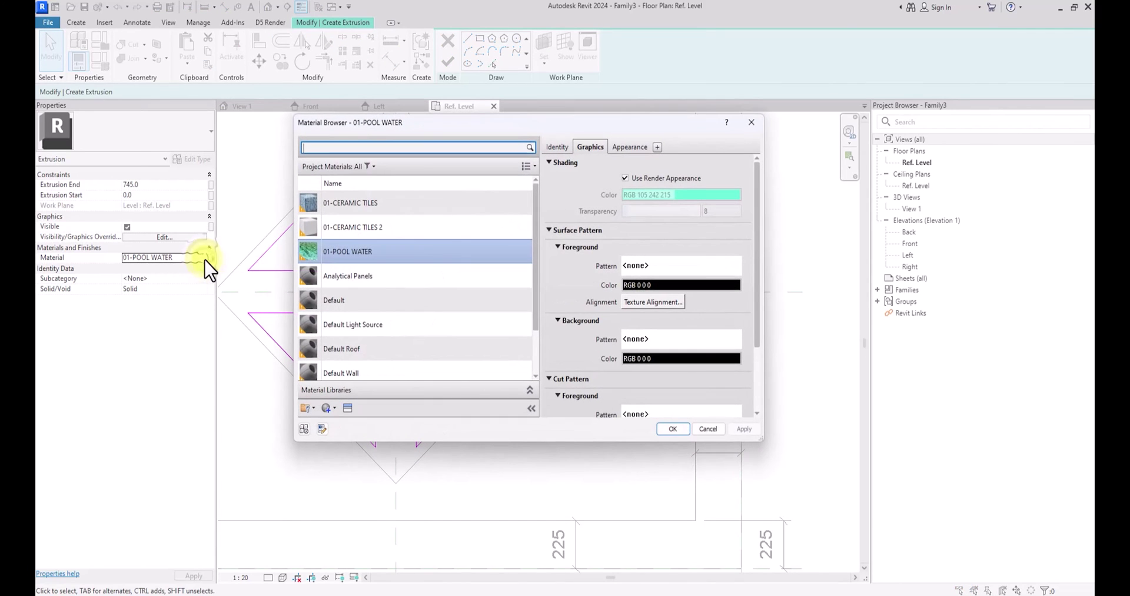
right_click(442, 257)
left_click(495, 276)
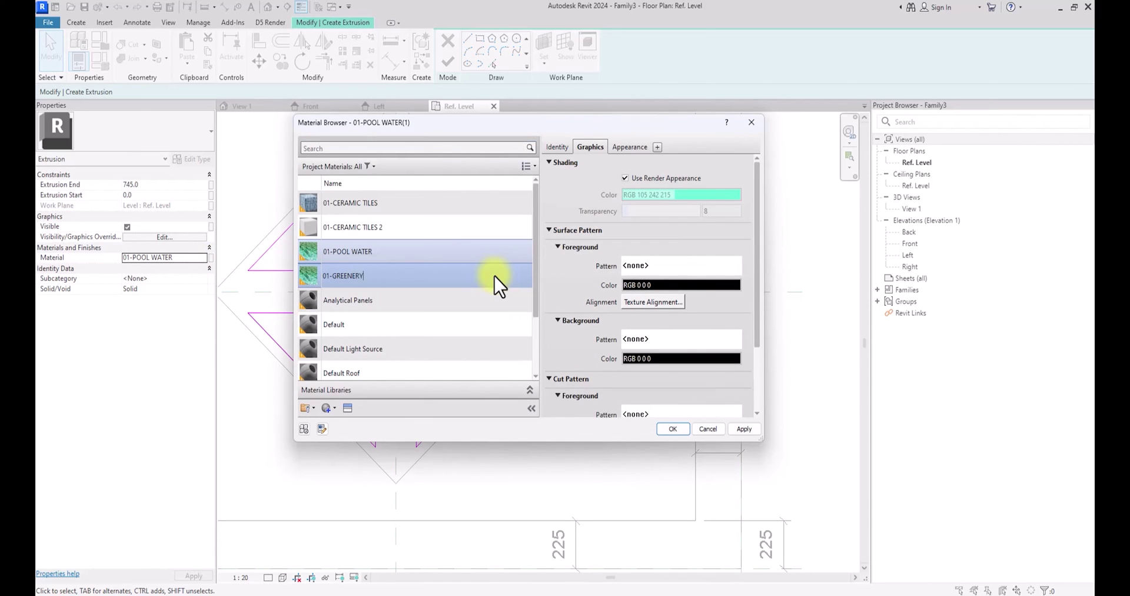
- Give 01-GREENERY the Grass - Dark Rye appearance from the Sitework library and assign it to the extrusion
left_click(347, 408)
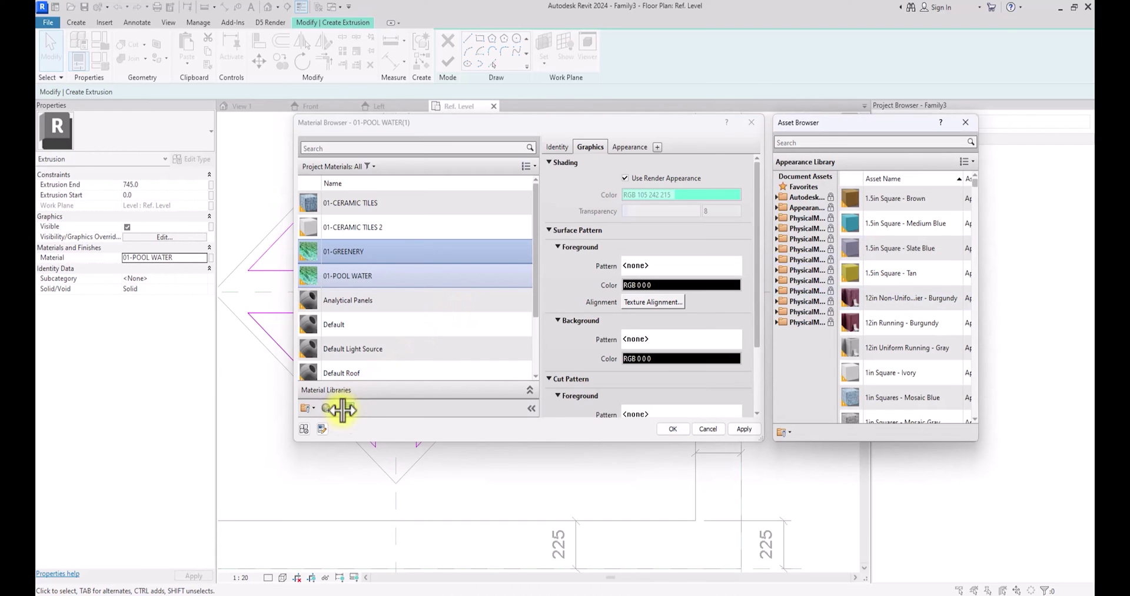
double_click(808, 207)
scroll(812, 218, "down", 4)
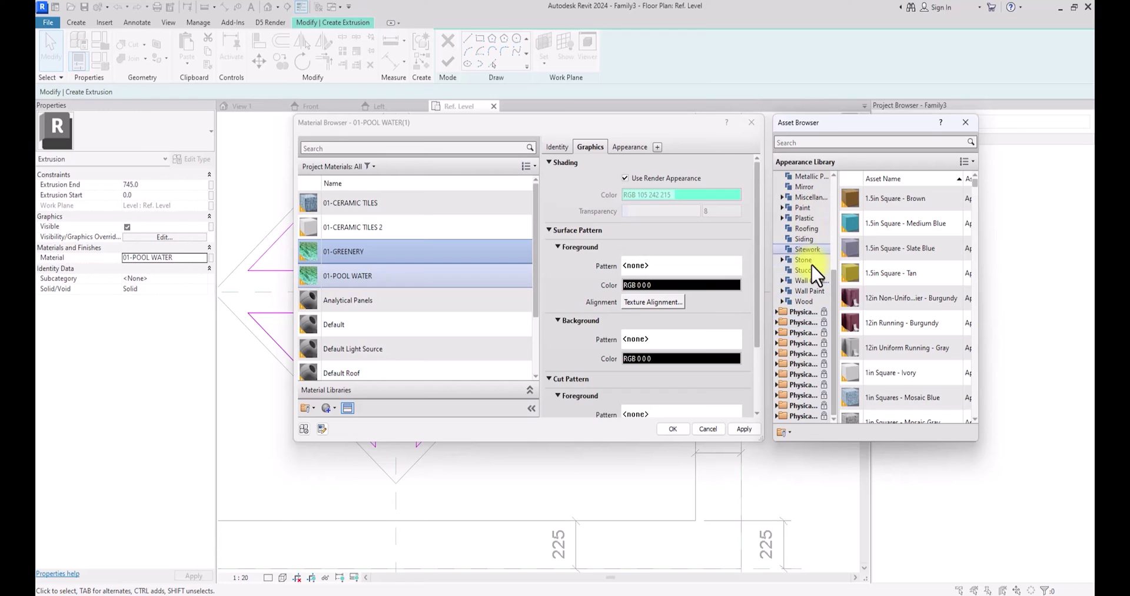
left_click(806, 249)
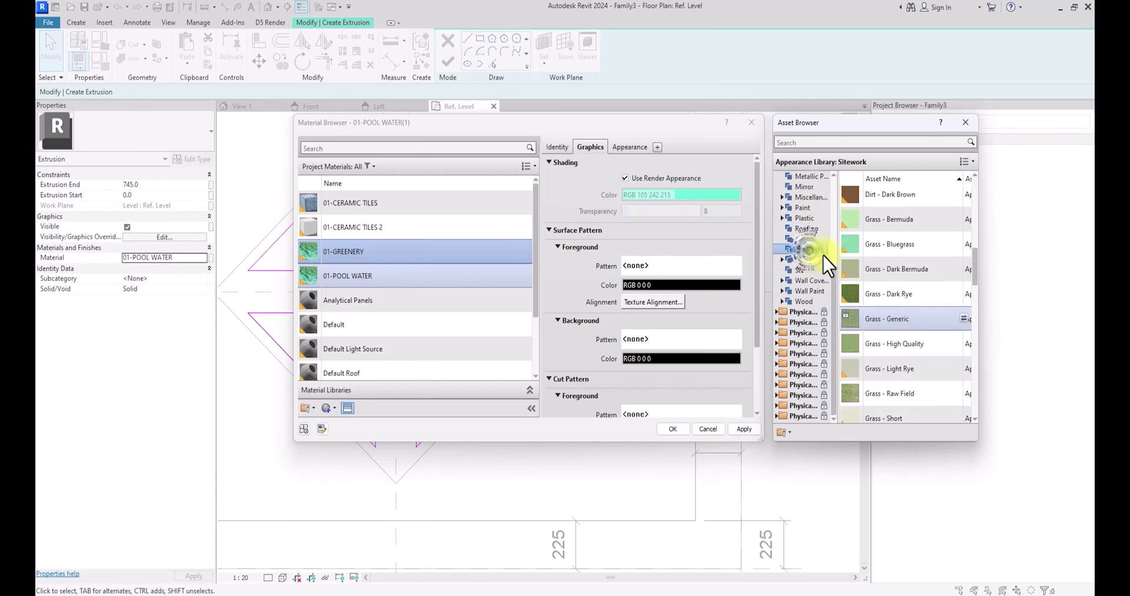
left_click(964, 293)
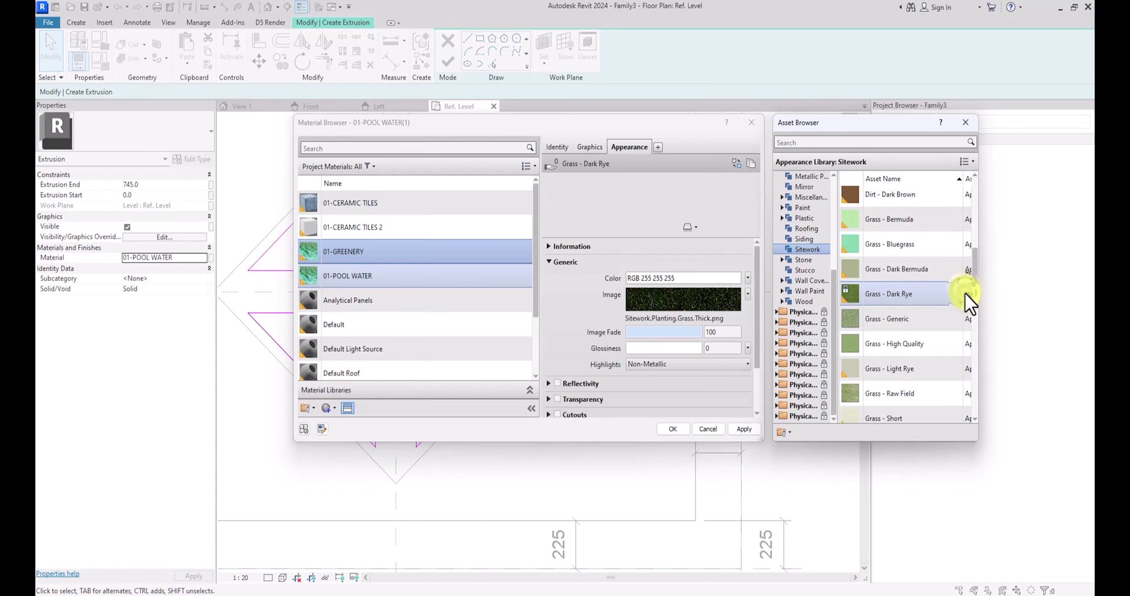
left_click(743, 429)
left_click(672, 428)
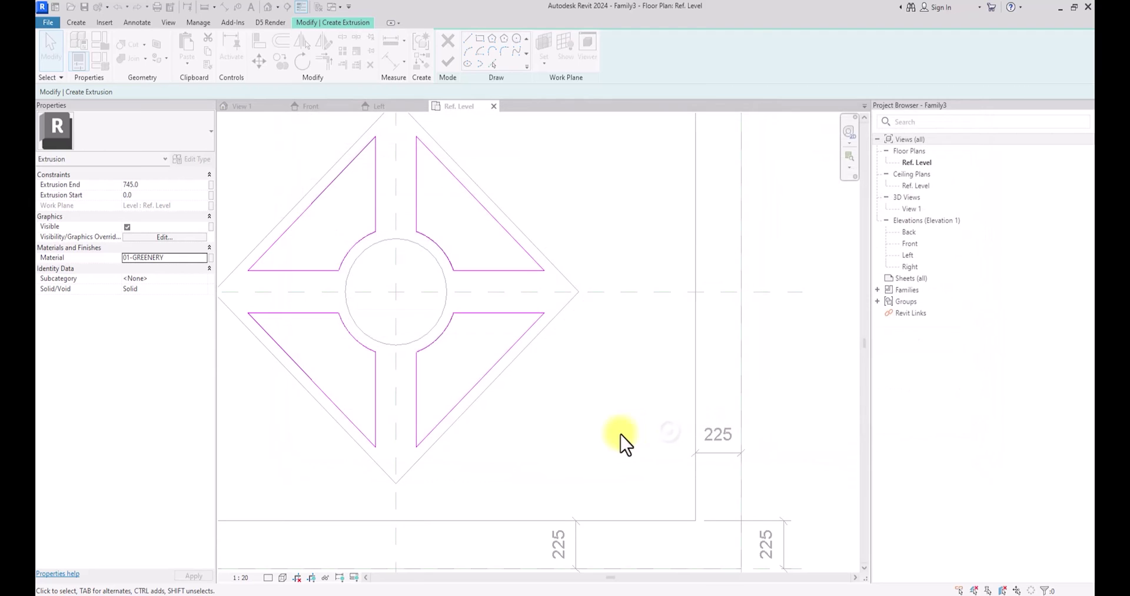
- Finish the 01-GREENERY extrusion of the four quadrants with its end at 745 and deselect it
scroll(539, 445, "down", 3)
left_click(449, 63)
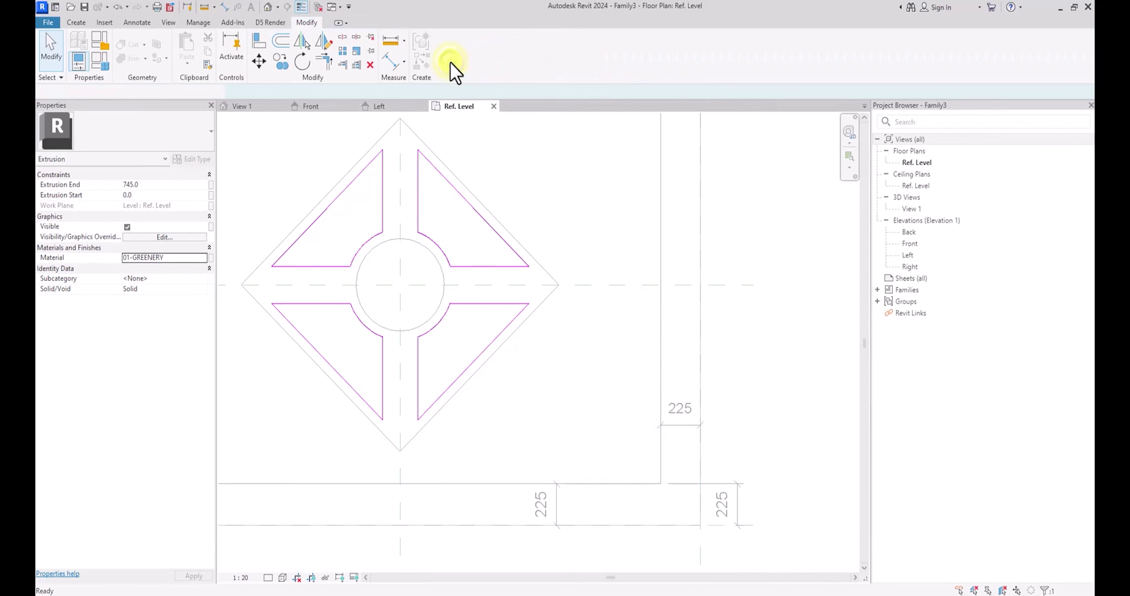
left_click(570, 189)
scroll(571, 189, "down", 2)
scroll(574, 190, "up", 3)
scroll(572, 188, "down", 3)
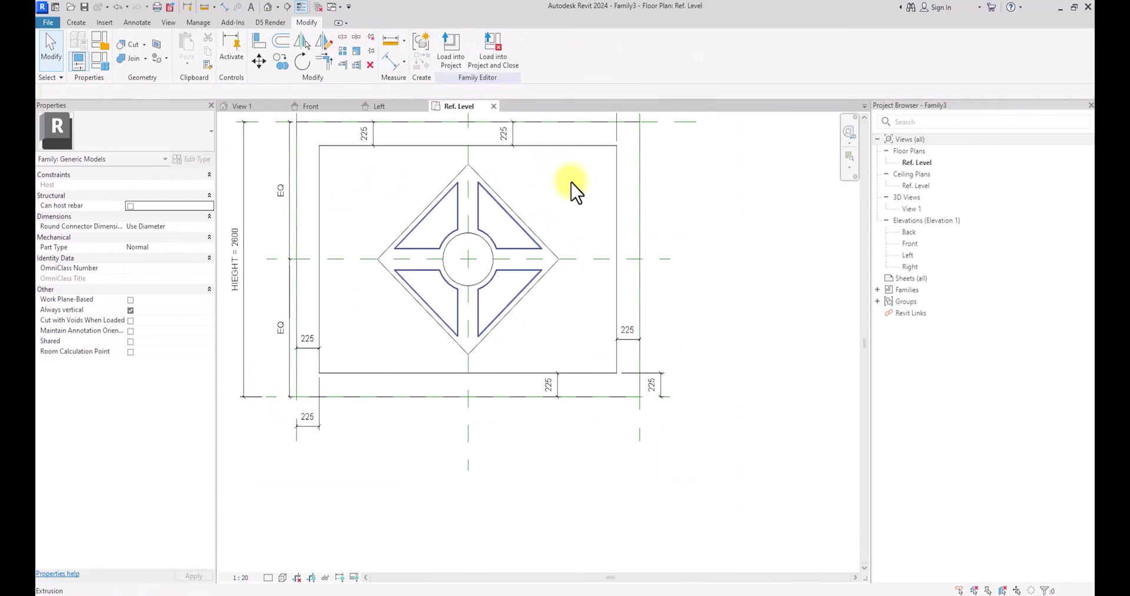
- Start a void extrusion and pick the top face of the central diamond as its work plane
scroll(574, 190, "up", 3)
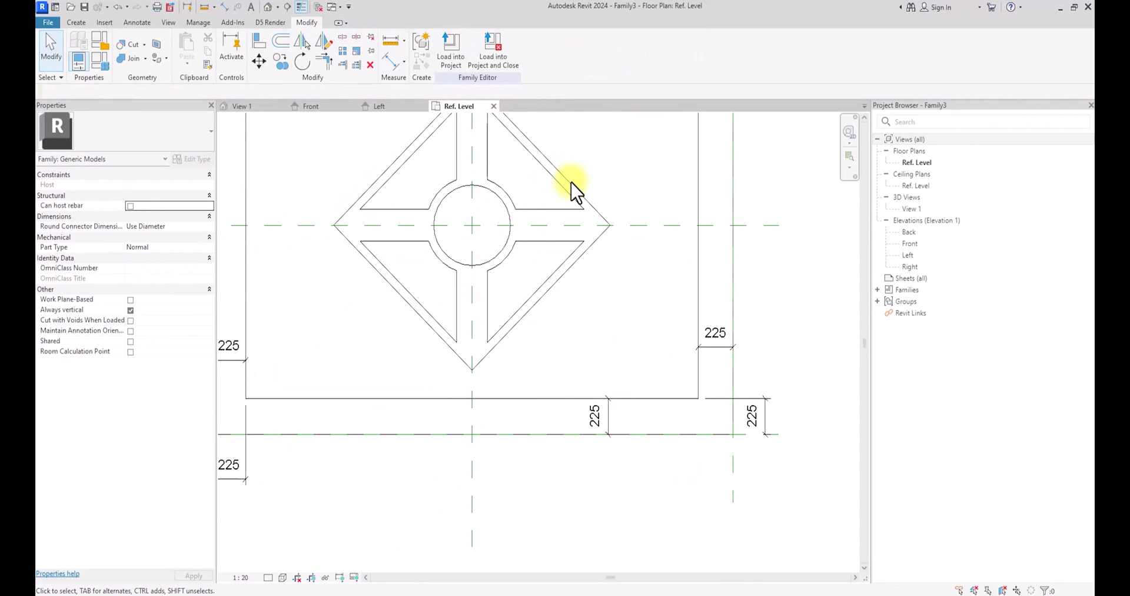
scroll(570, 189, "down", 2)
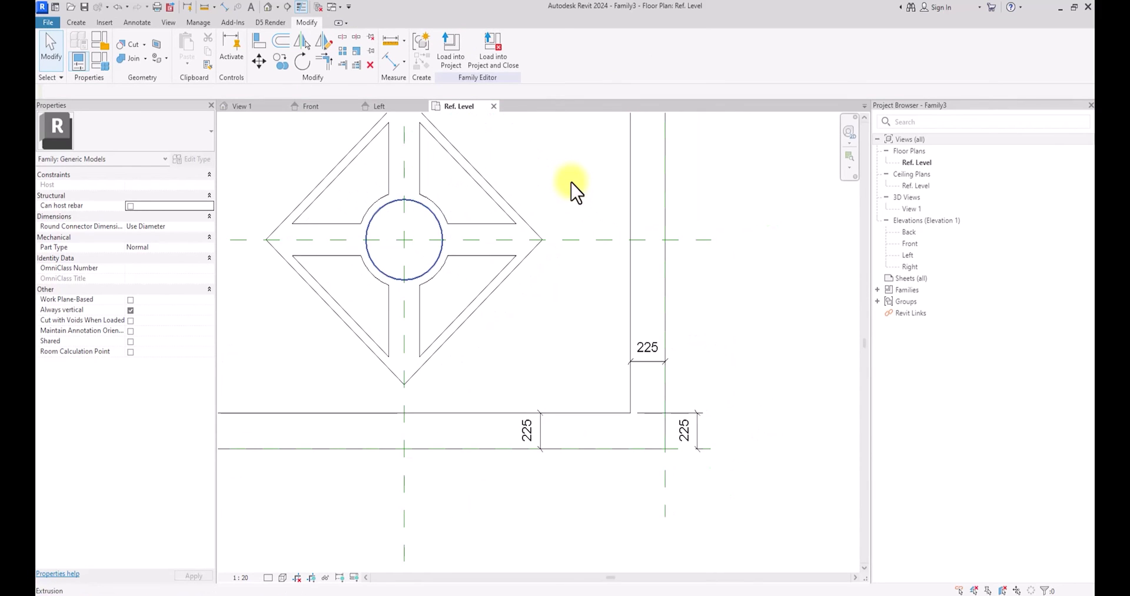
left_click(77, 22)
left_click(249, 57)
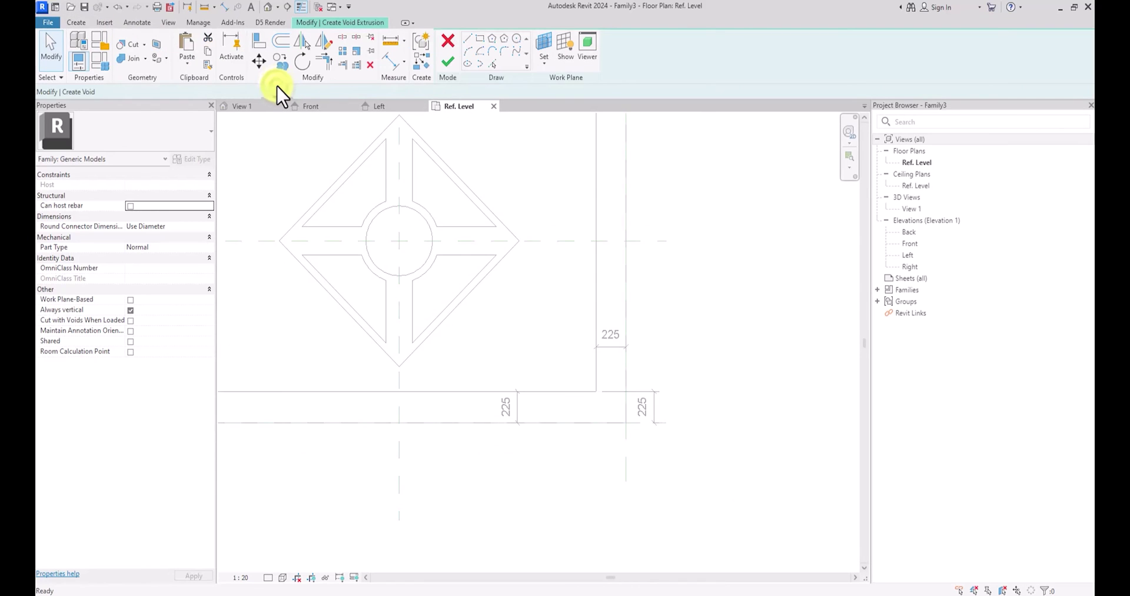
left_click(542, 64)
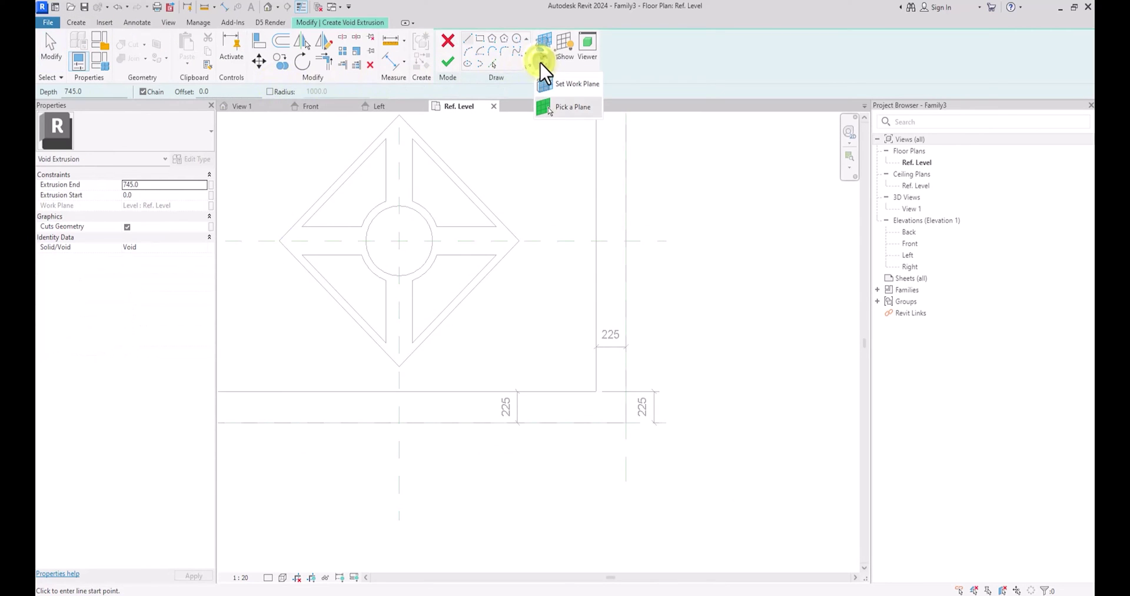
left_click(565, 108)
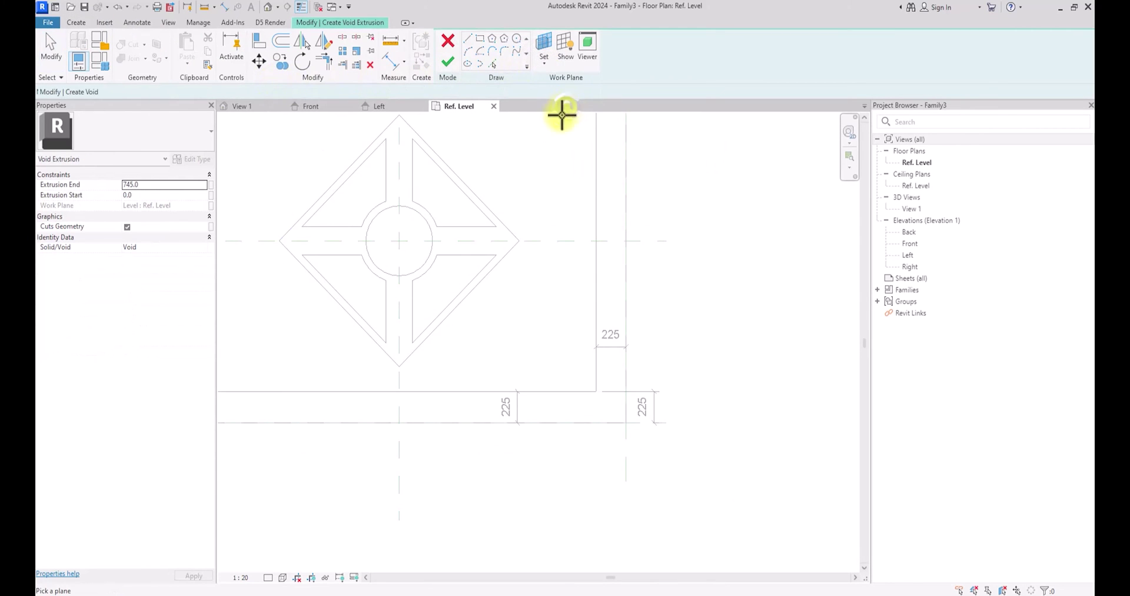
left_click(396, 356)
- Draw a line from the central circle to the diamond's lower corner and offset copies of it 50 to both sides
scroll(396, 356, "up", 2)
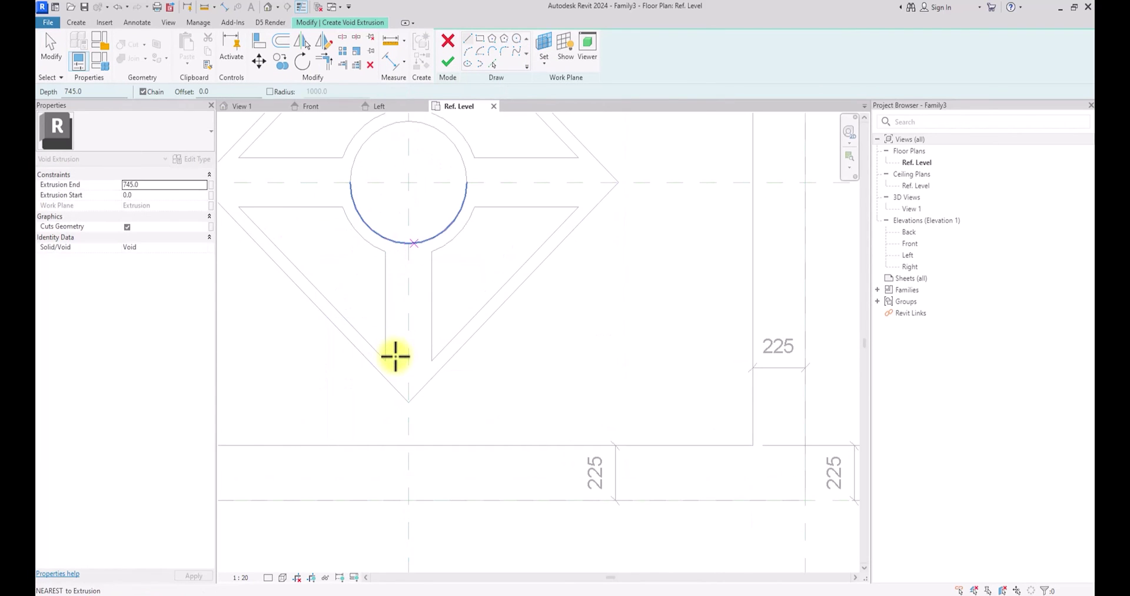
left_click(409, 258)
left_click(407, 398)
left_click(288, 37)
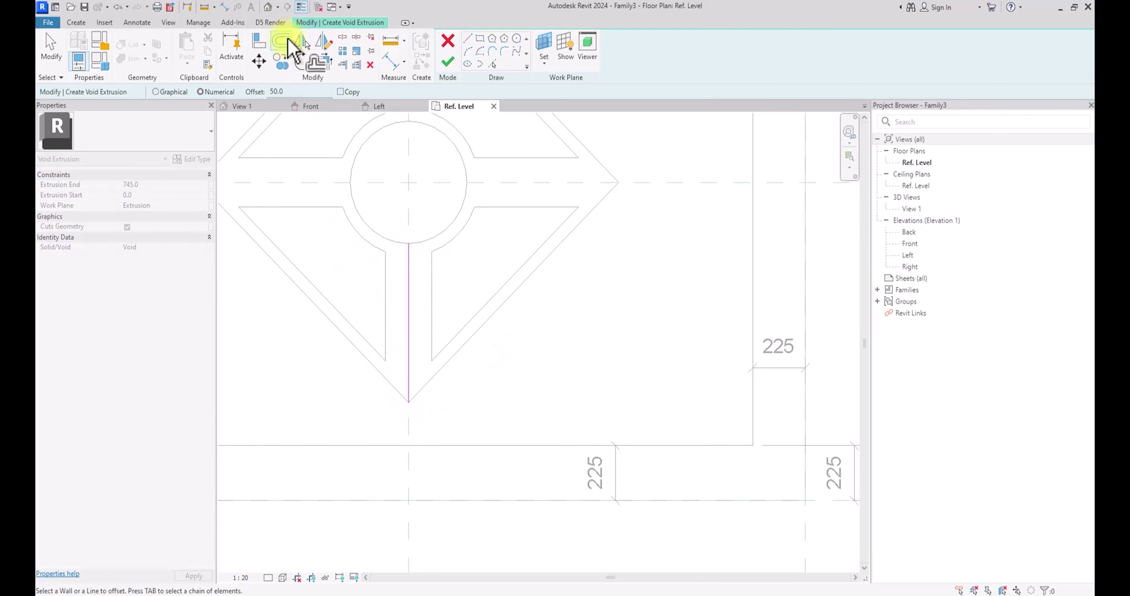
left_click(340, 92)
left_click(406, 278)
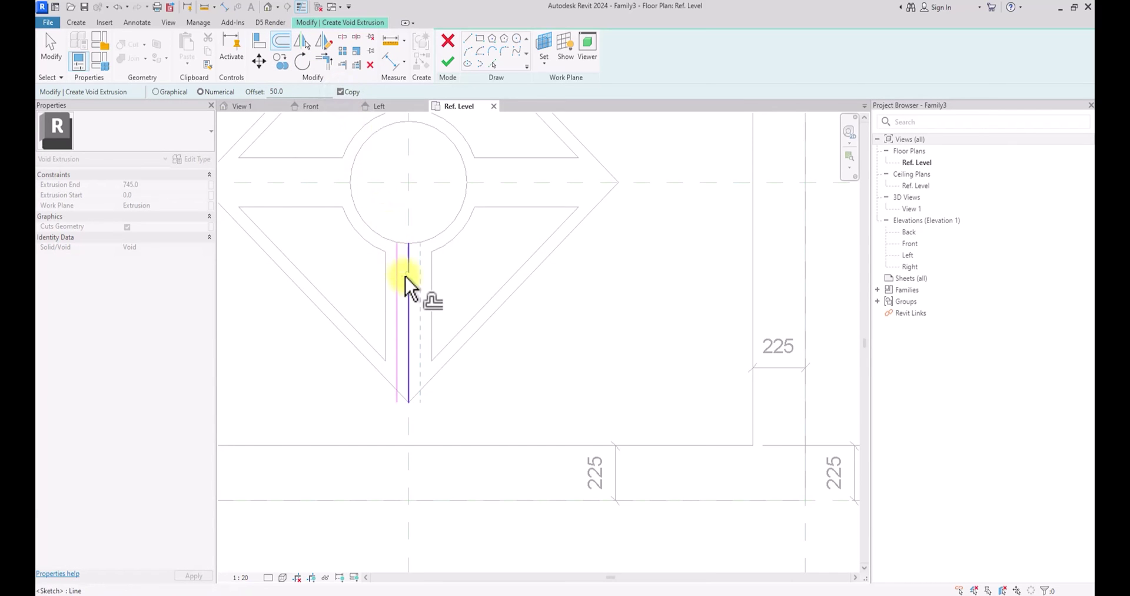
left_click(415, 281)
scroll(412, 273, "up", 3)
key("Escape")
key("Escape")
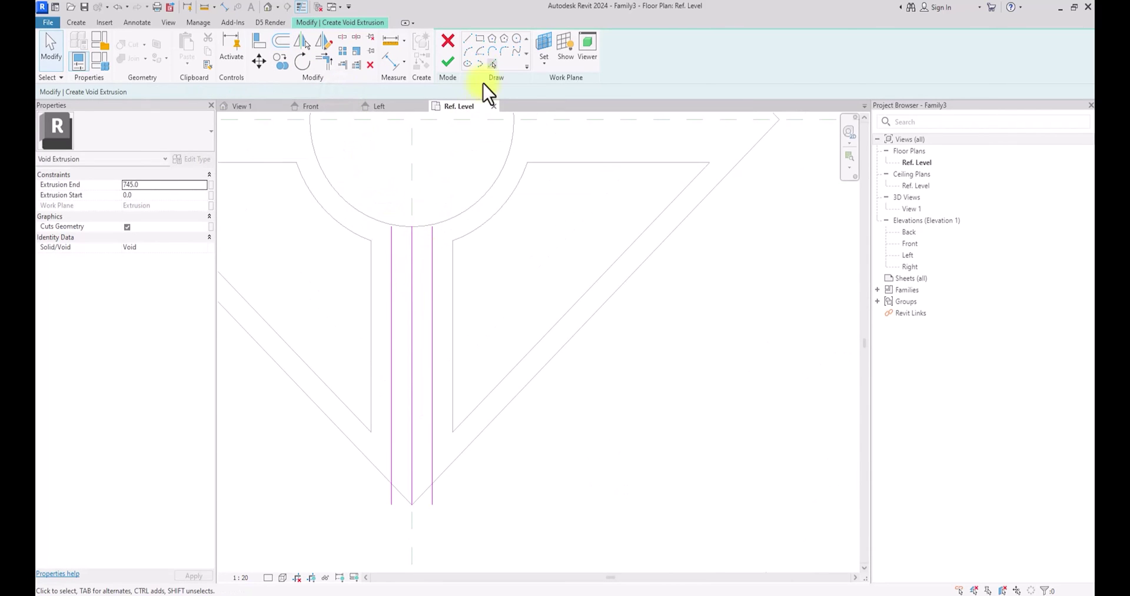
- Trace the central circle's lower arc and the diamond's two lower outer edges into the void sketch
left_click(492, 63)
left_click(414, 227)
left_click(446, 471)
left_click(402, 503)
scroll(397, 502, "down", 4)
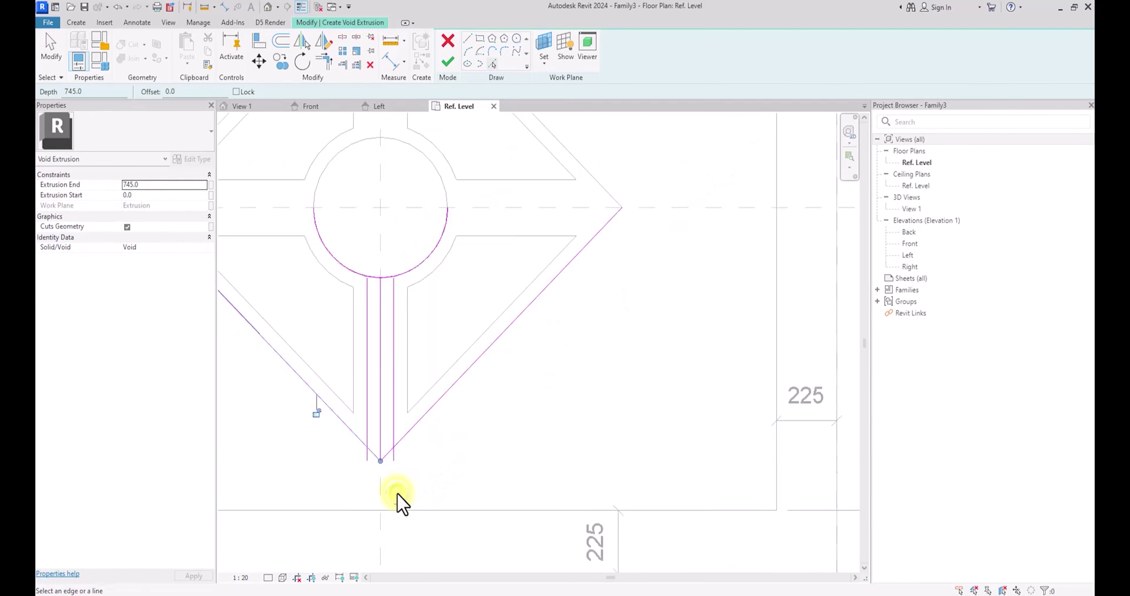
- Trim the sketch lines into a closed channel outline in the lower arm and delete the centre line
scroll(339, 281, "up", 4)
left_click(324, 61)
left_click(339, 277)
left_click(377, 264)
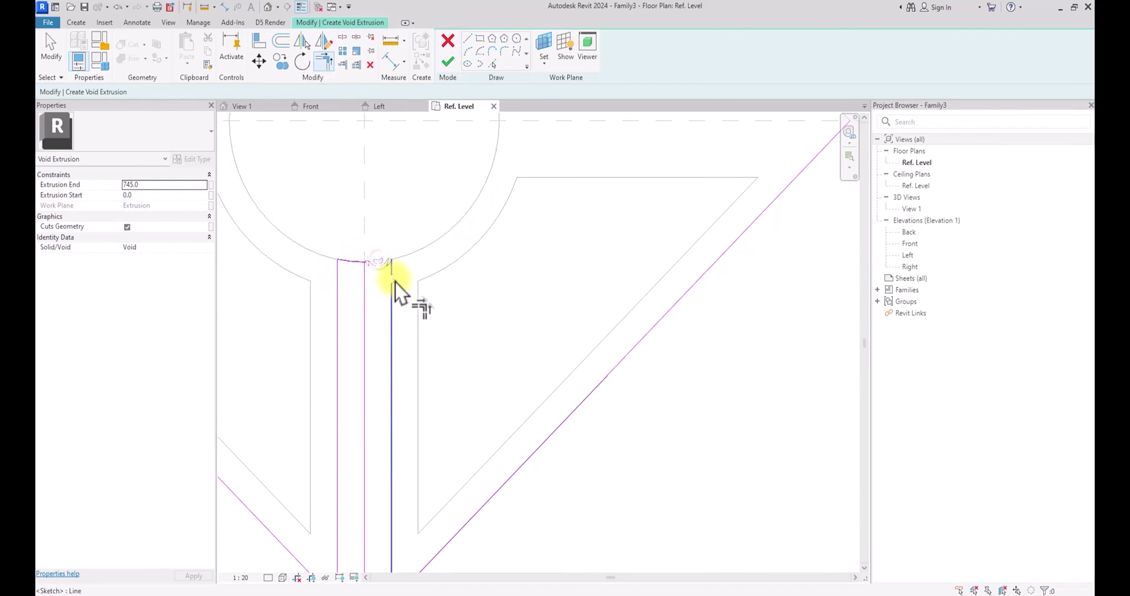
scroll(395, 283, "down", 5)
left_click(356, 306)
scroll(361, 305, "down", 1)
middle_click_drag(360, 306, 367, 361)
key("Escape")
left_click(370, 381)
- Mirror a copy of the lower channel outline onto the right arm about a 45° axis through the diamond's centre
scroll(369, 383, "down", 3)
left_click_drag(383, 366, 342, 474)
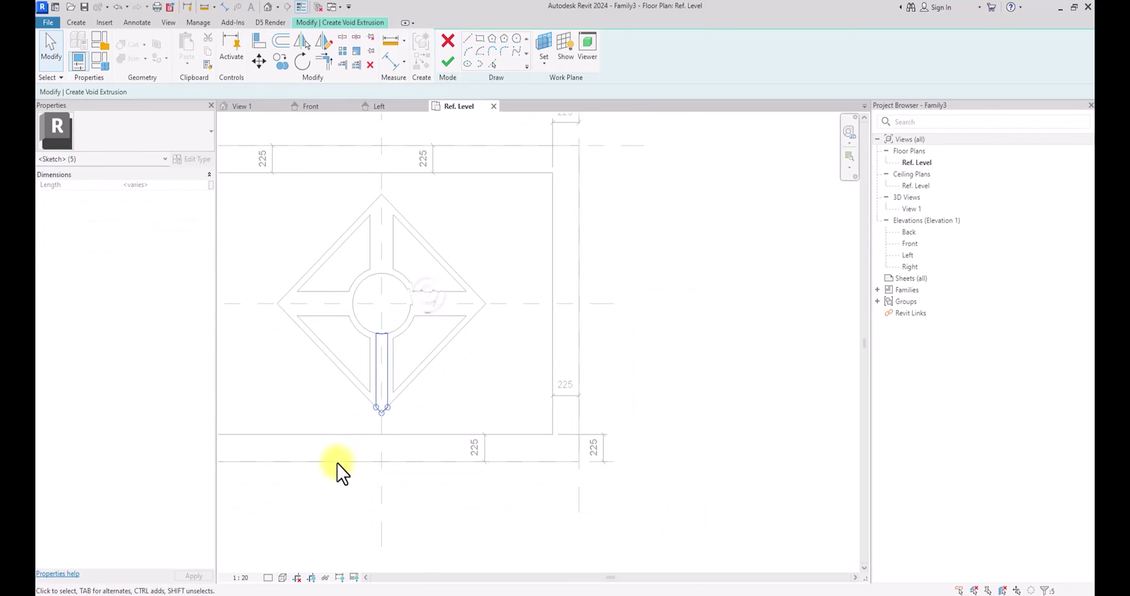
left_click(317, 46)
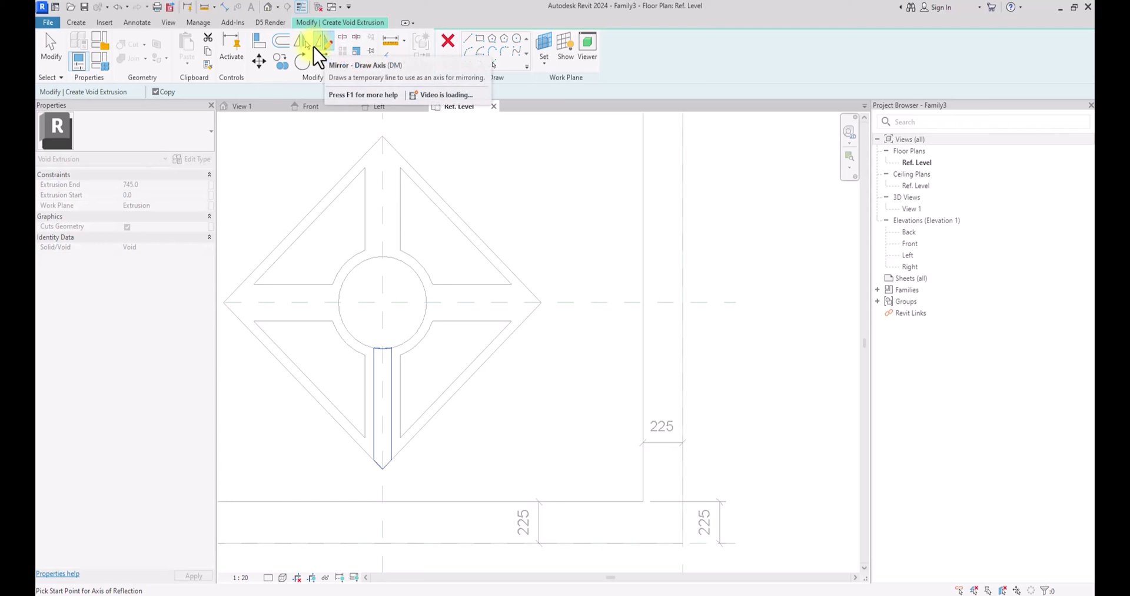
left_click(382, 303)
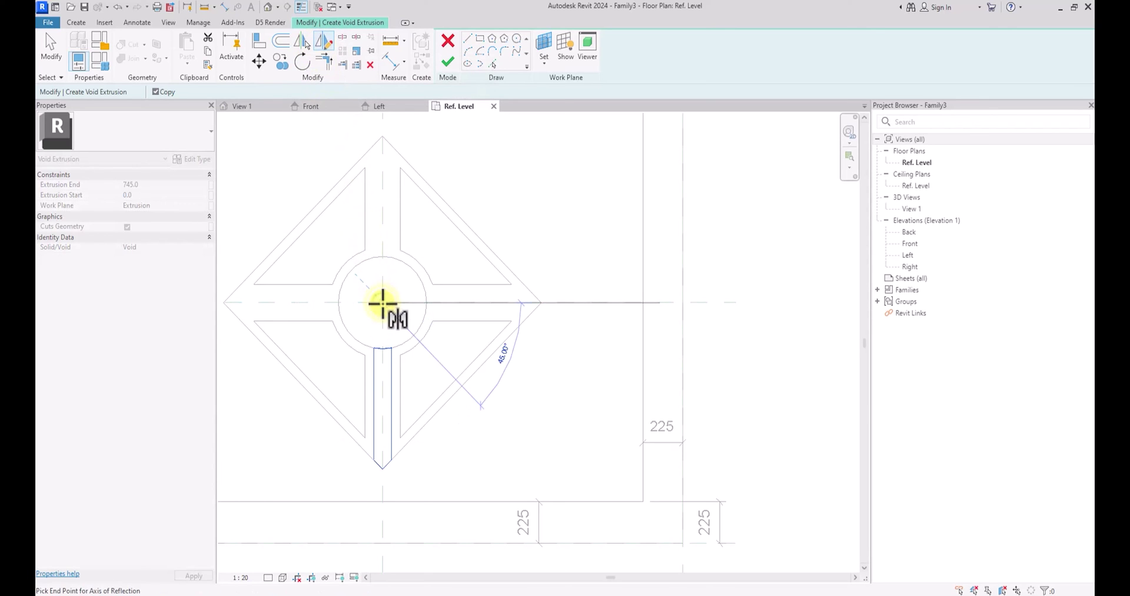
left_click(421, 350)
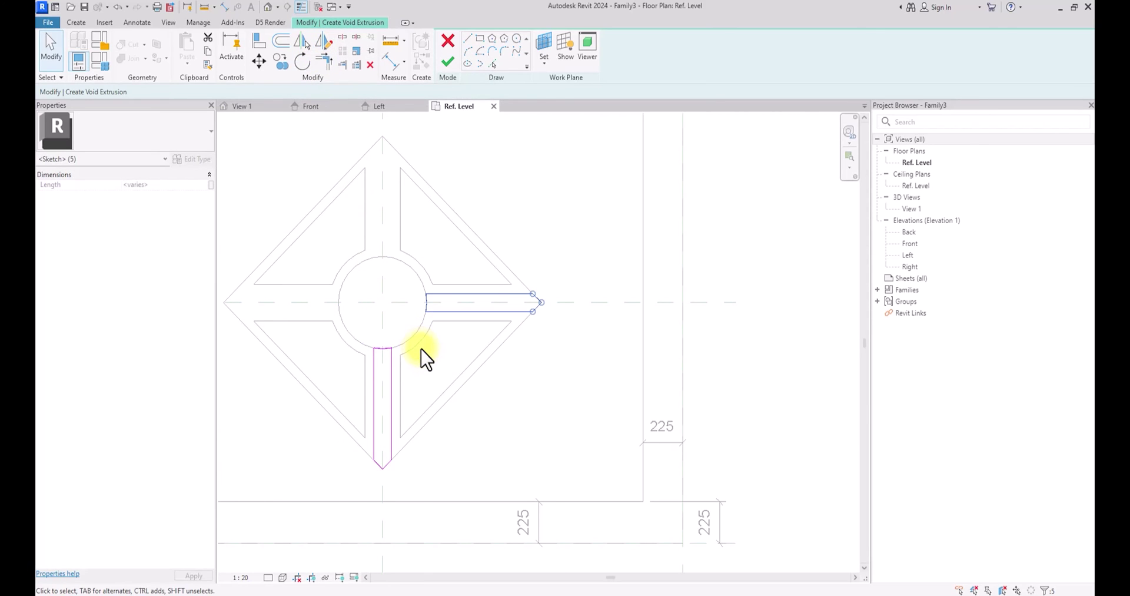
- Mirror copies of the lower and right channel outlines onto the other two arms about the opposite diagonal axis
scroll(447, 333, "down", 2)
left_click_drag(596, 282, 375, 443)
left_click(323, 41)
scroll(477, 295, "up", 2)
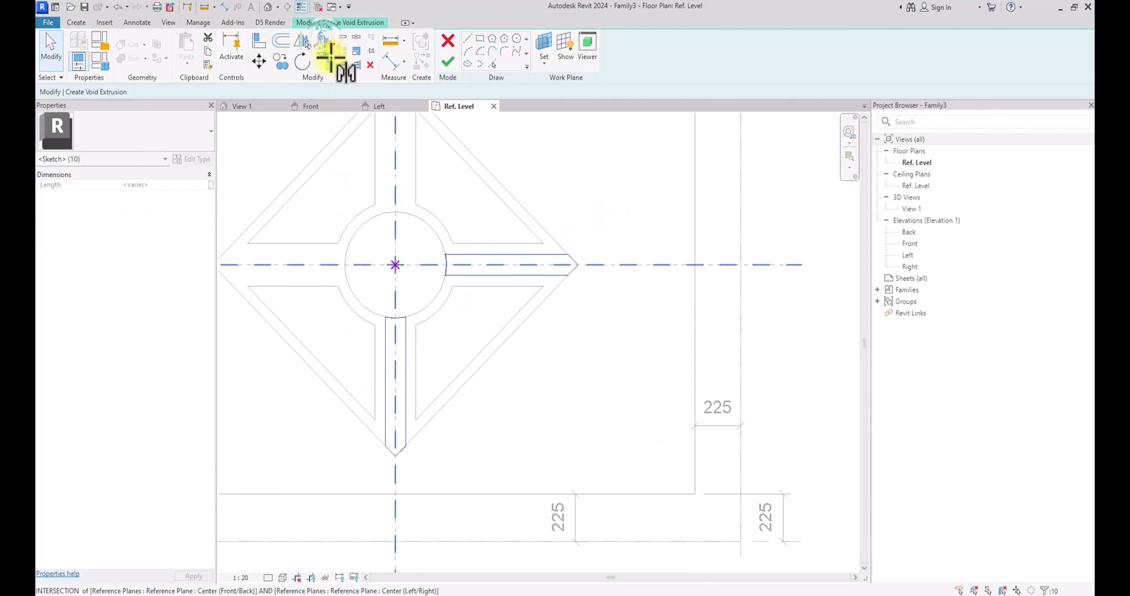
left_click(398, 266)
left_click(434, 227)
- Set the void's extrusion end to 25 and finish the four-channel void extrusion
scroll(497, 270, "down", 3)
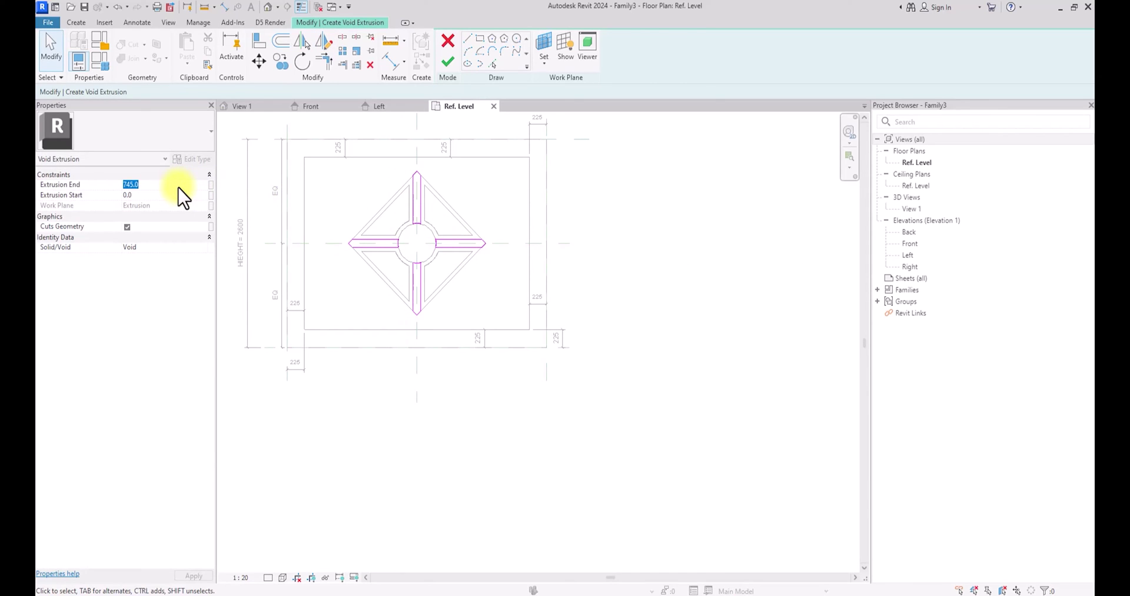
key("Return")
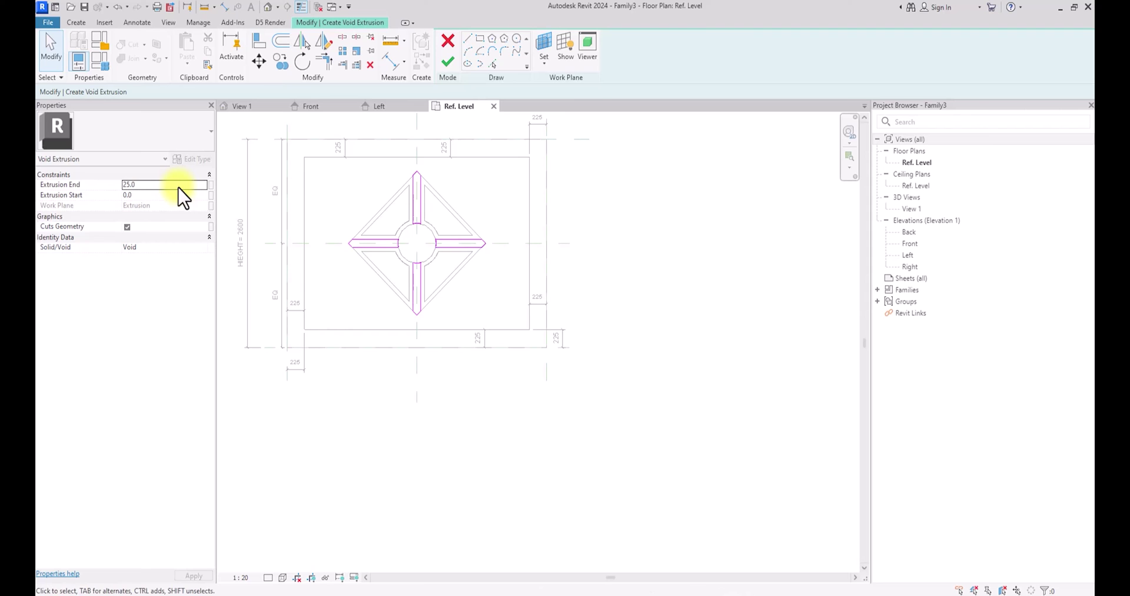
left_click(447, 62)
scroll(638, 222, "up", 2)
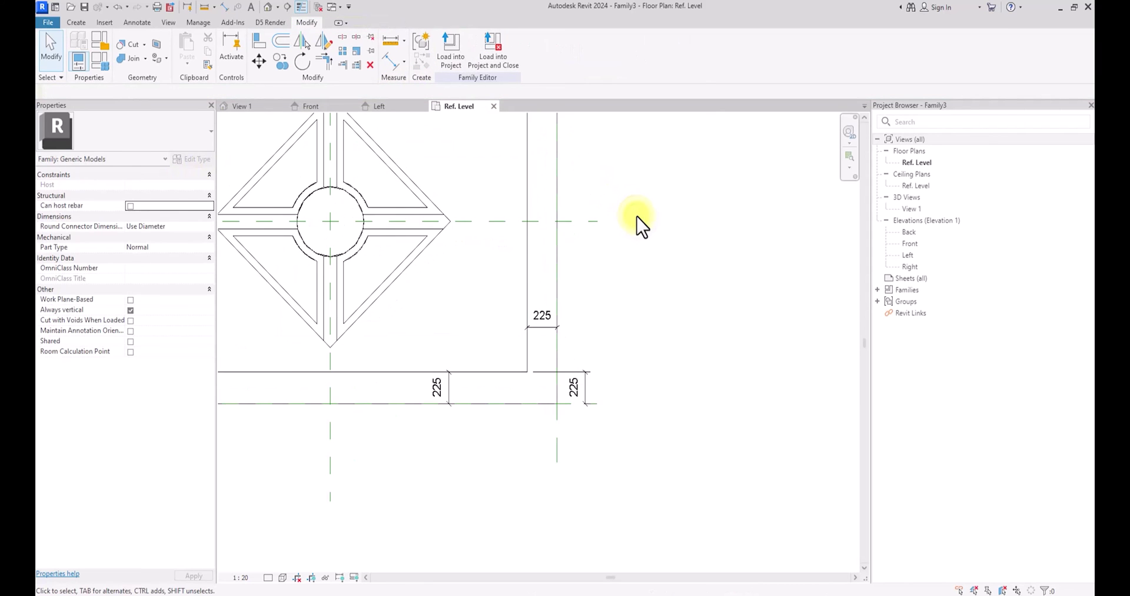
scroll(641, 223, "down", 3)
- Open the default 3D view, set its visual style to Shaded, and examine the channels cut into the diamond
left_click(267, 7)
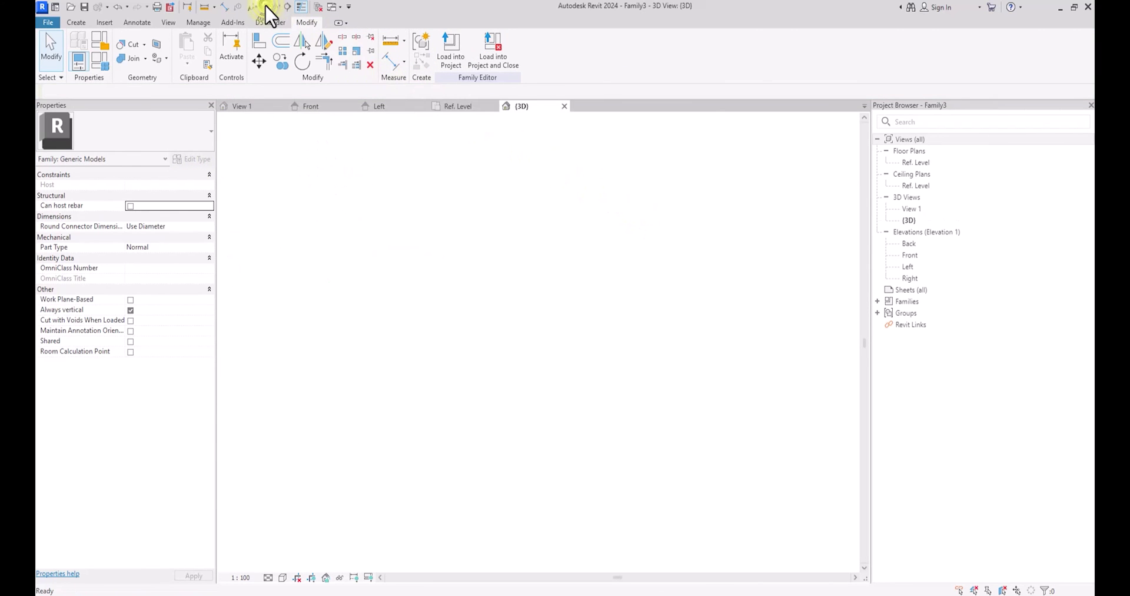
left_click(461, 544)
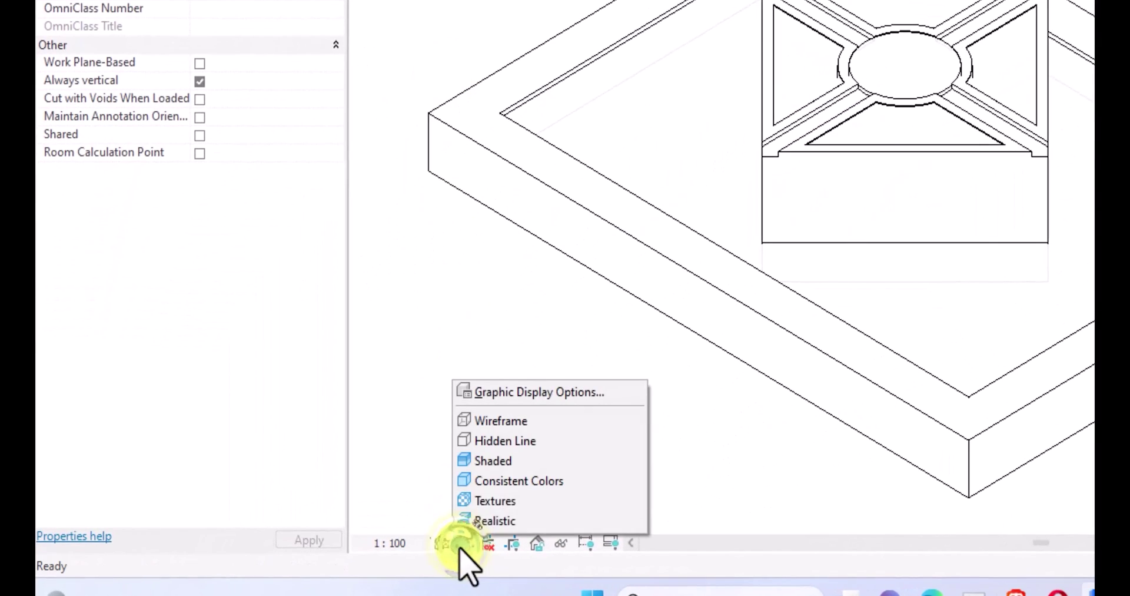
left_click(493, 460)
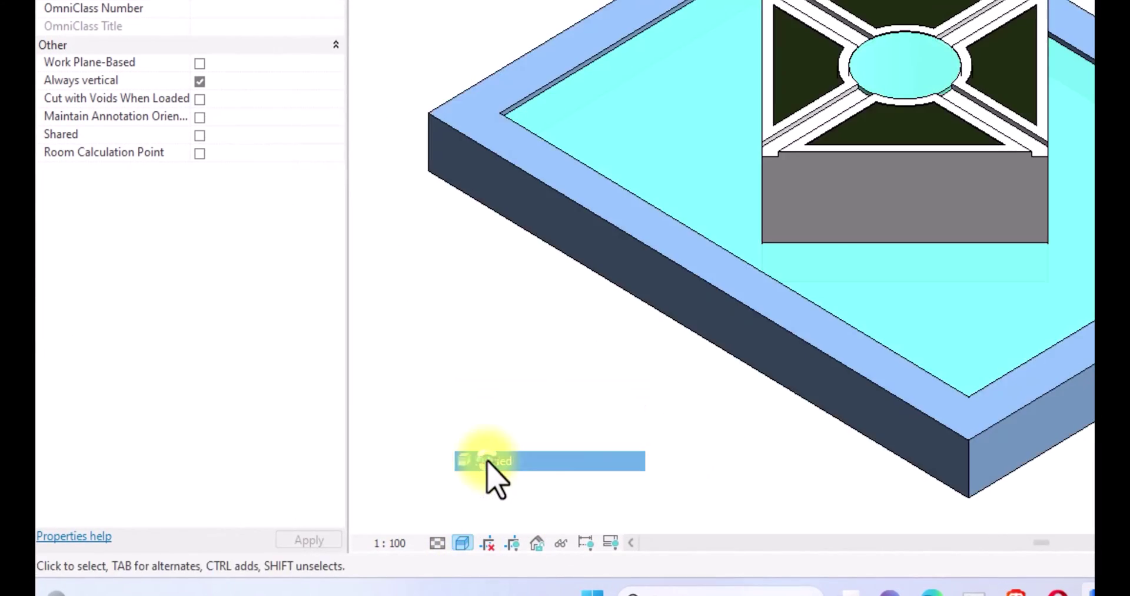
scroll(297, 529, "down", 5)
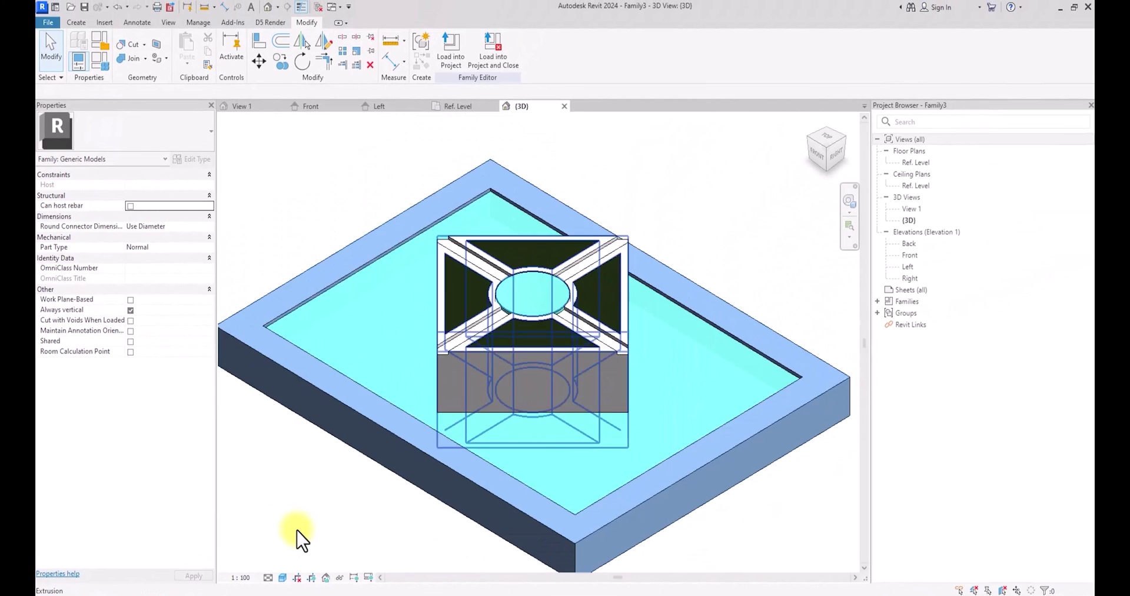
left_click_drag(821, 154, 336, 167)
scroll(446, 342, "up", 5)
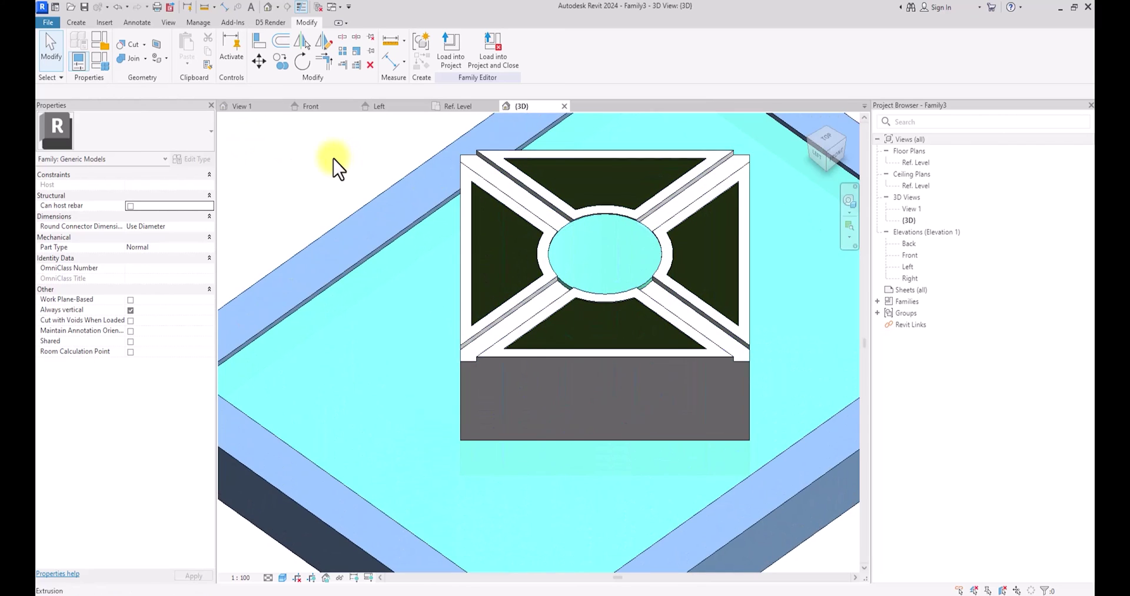
- Start a sweep with a sketched path and pick the floor of a channel as its work plane
left_click(77, 23)
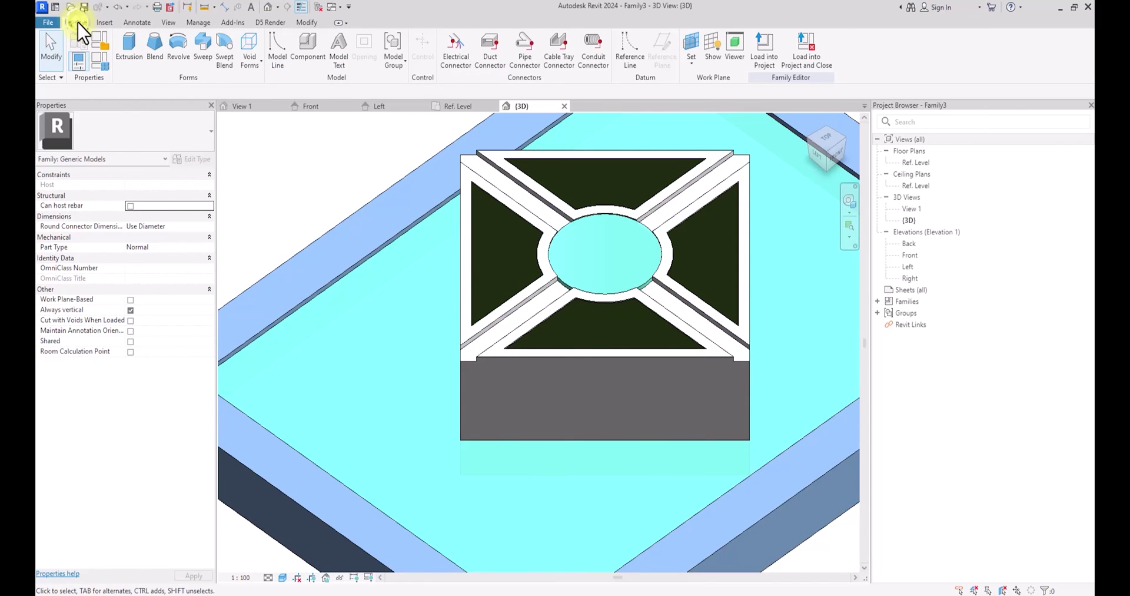
left_click(203, 50)
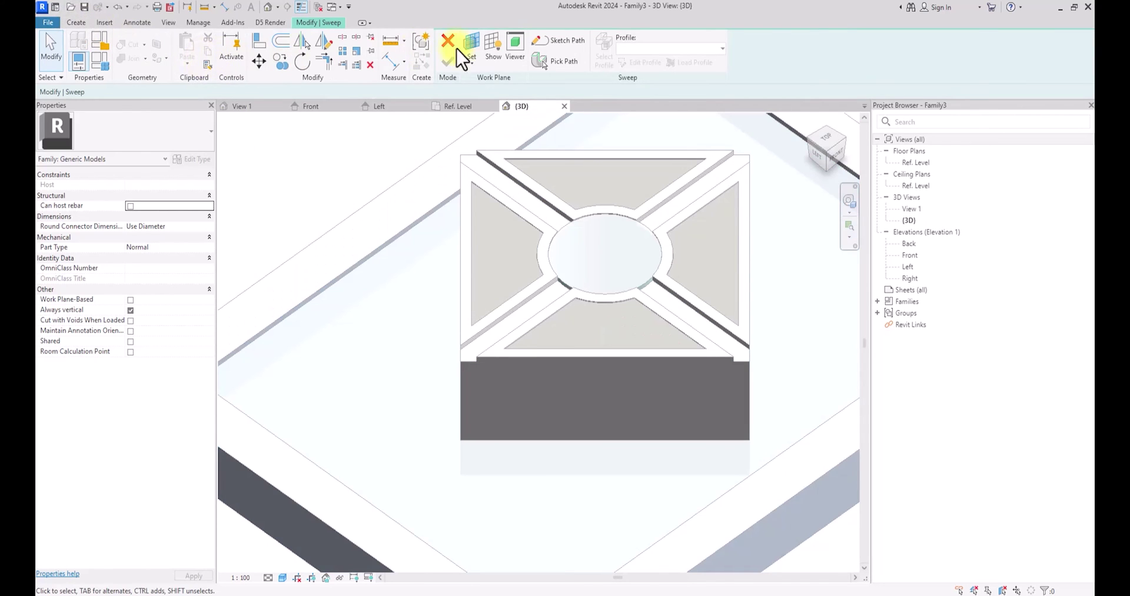
left_click(564, 45)
left_click(546, 61)
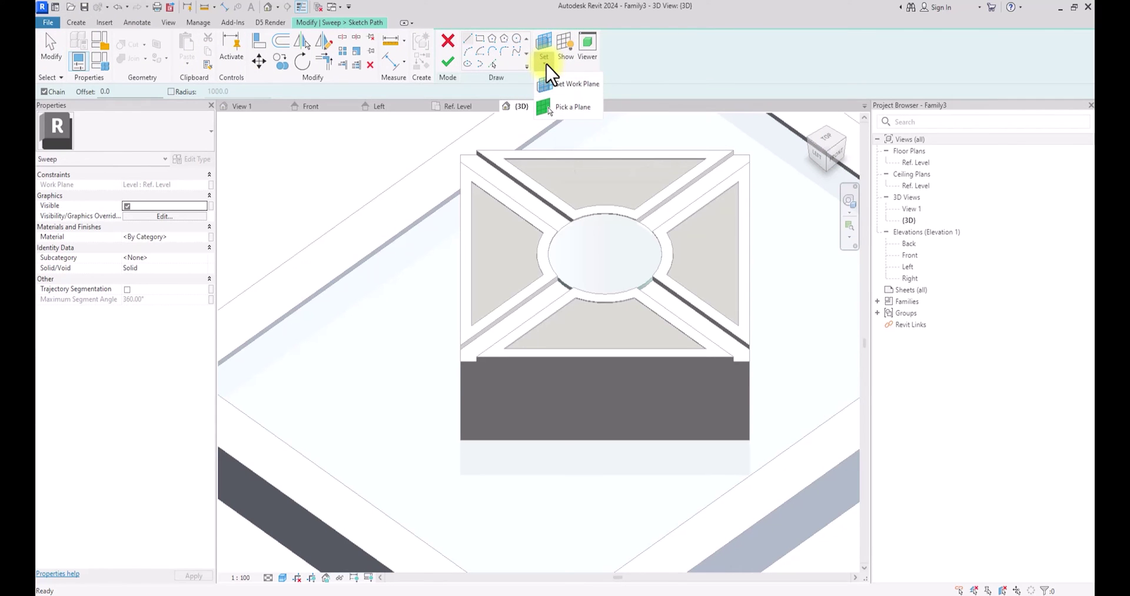
left_click(576, 84)
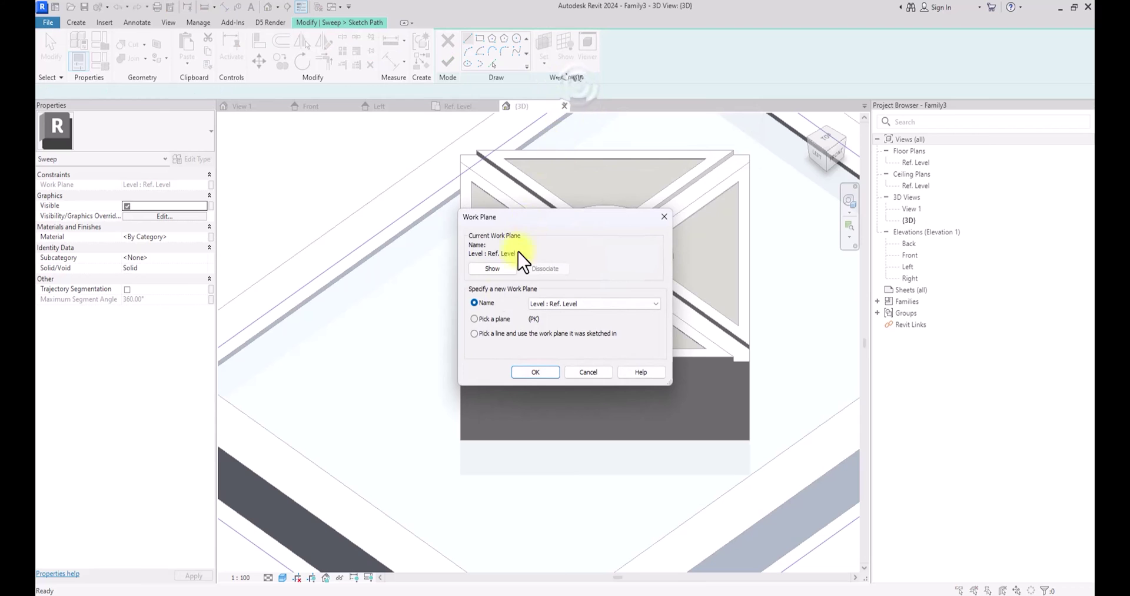
left_click(533, 372)
scroll(522, 373, "up", 5)
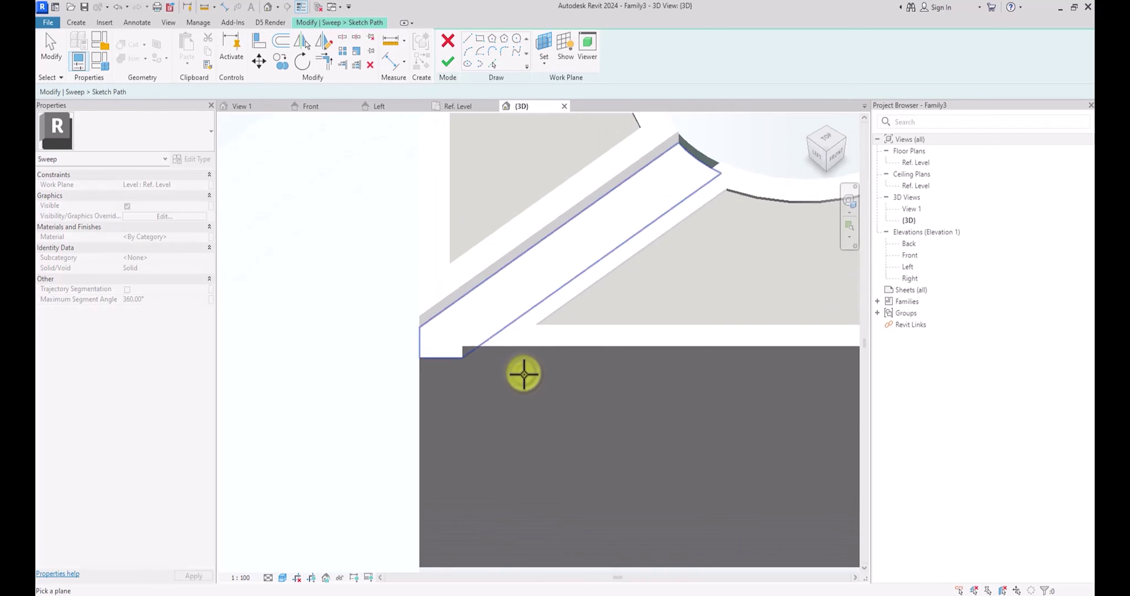
scroll(431, 357, "down", 5)
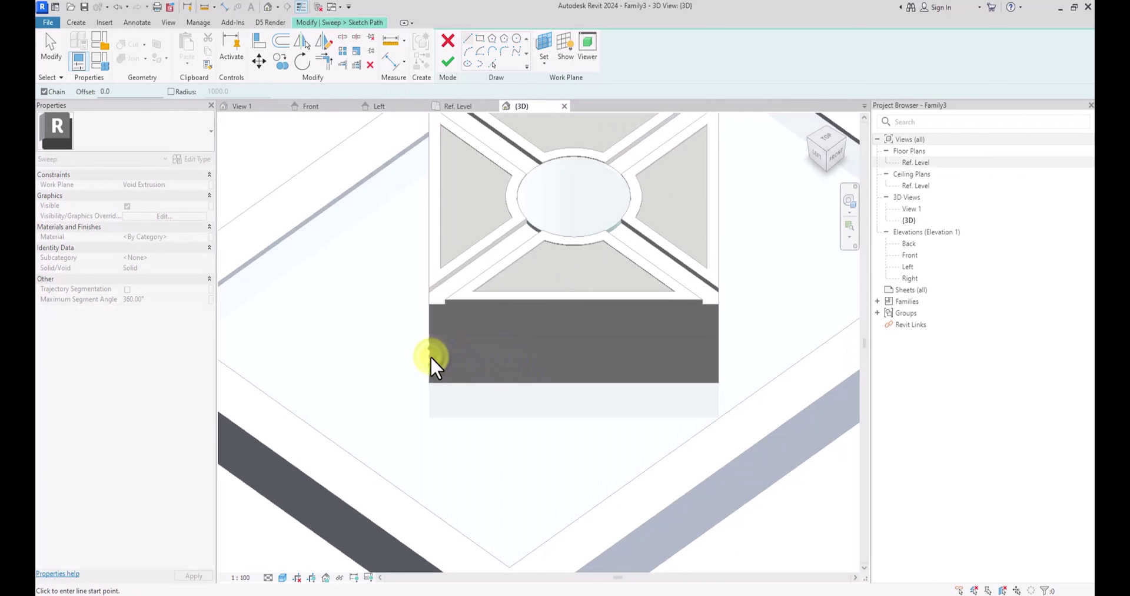
- In the Ref. Level plan, draw the sweep path as a short line across the left channel's inner end and finish it
double_click(911, 164)
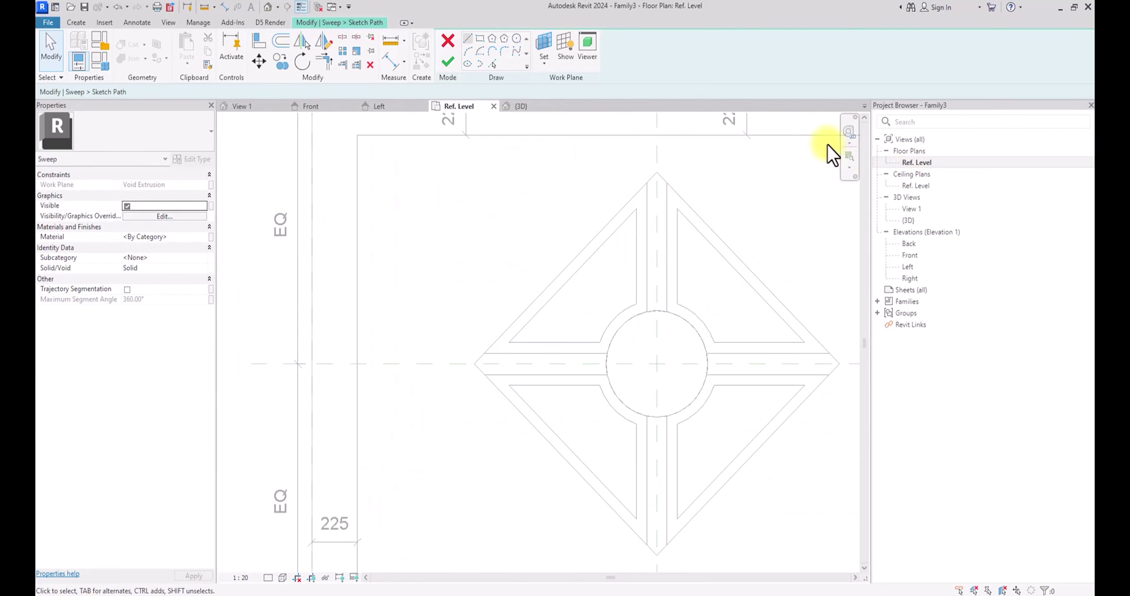
left_click(468, 40)
left_click(579, 354)
scroll(581, 419, "down", 3)
left_click(581, 418)
key("Escape")
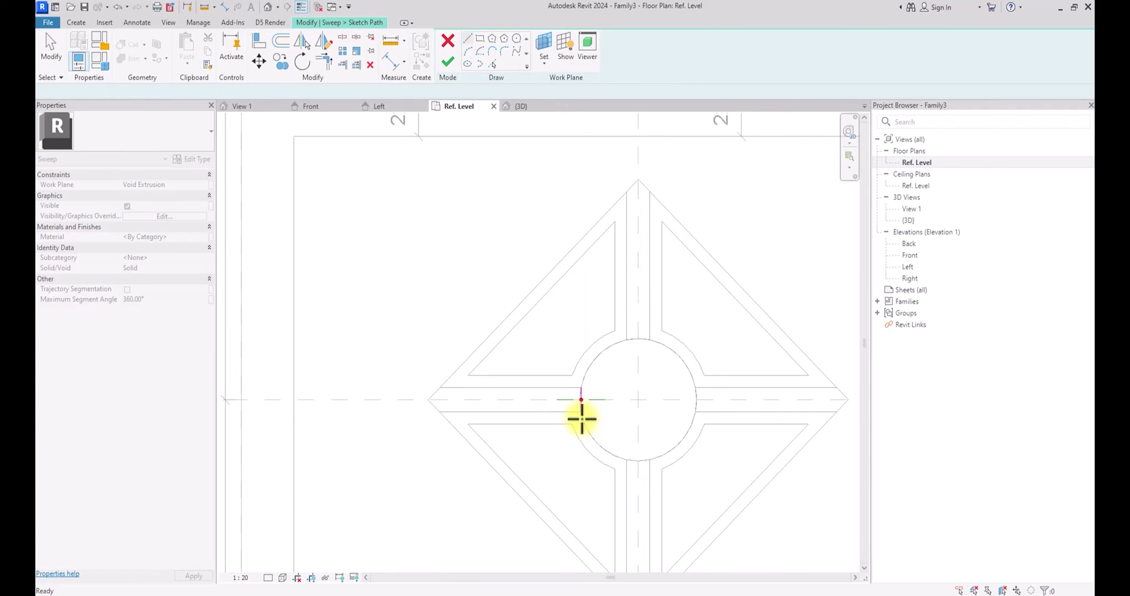
scroll(581, 415, "down", 3)
key("Escape")
left_click(450, 61)
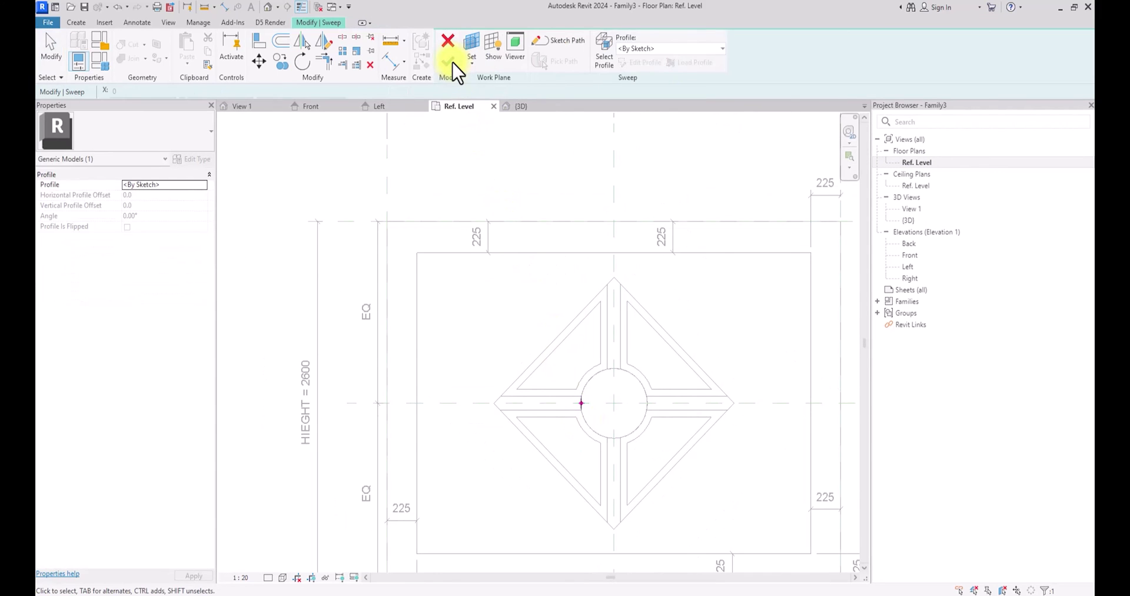
- Edit the sweep's profile in the default 3D view, seen from the front with the Wireframe visual style
left_click(639, 64)
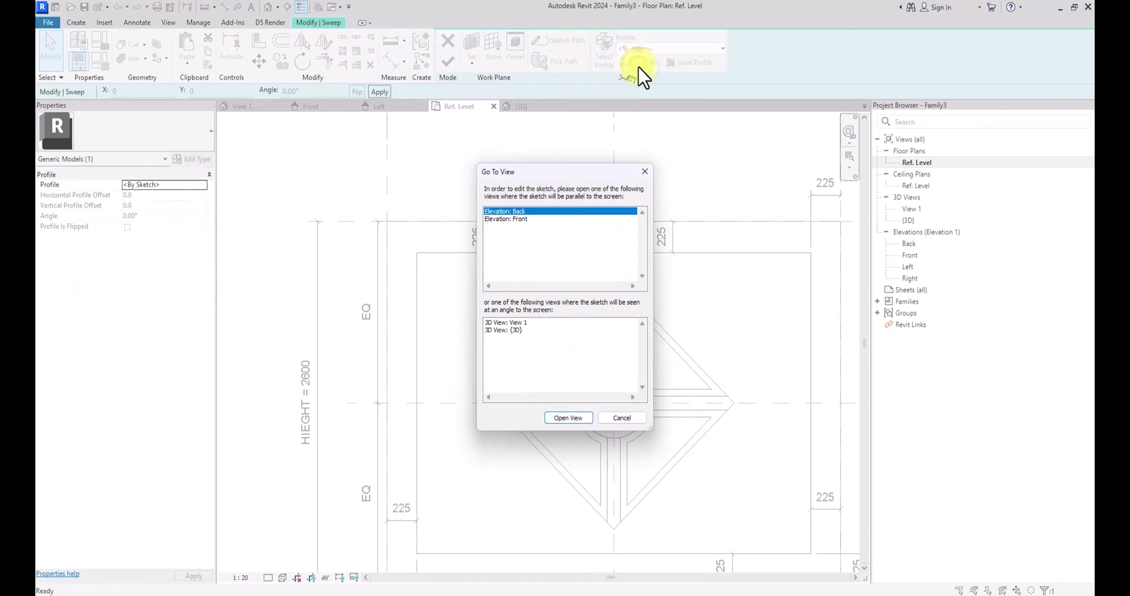
left_click(512, 330)
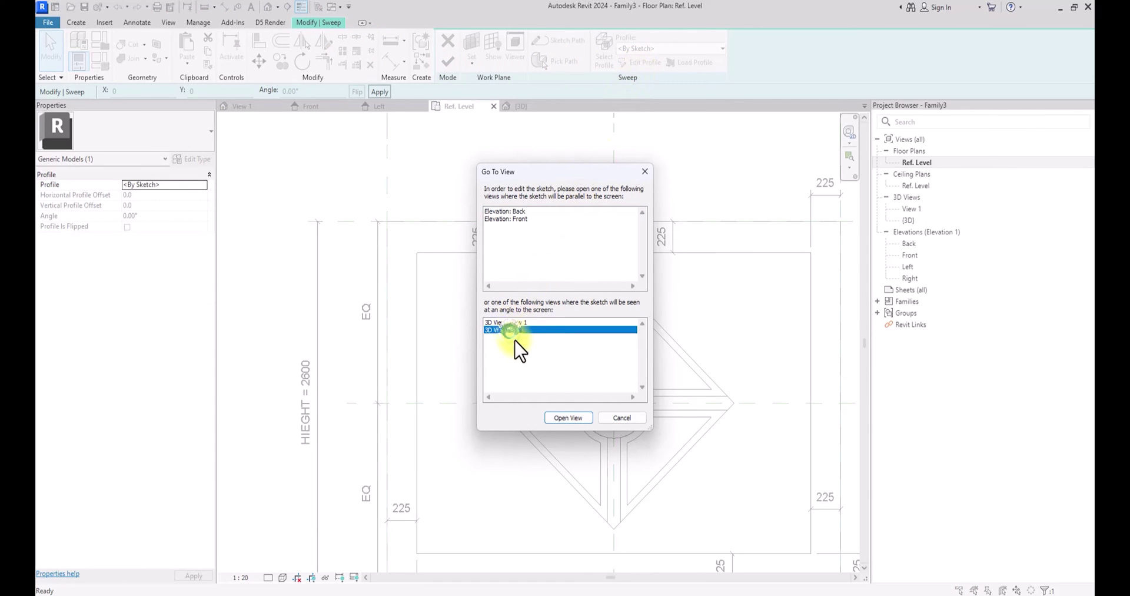
left_click(566, 417)
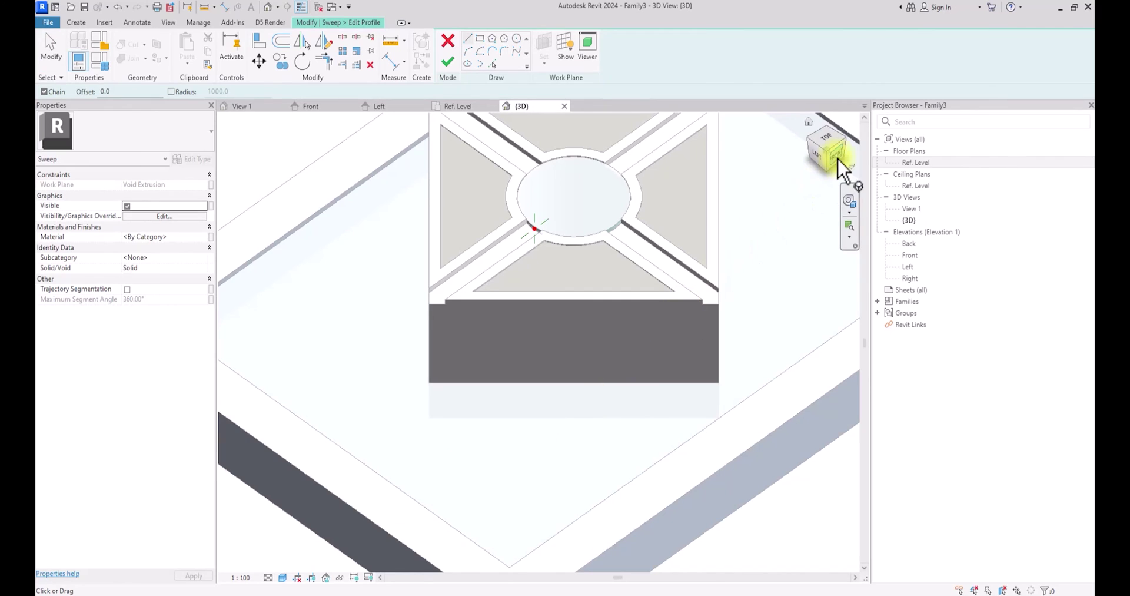
left_click(837, 157)
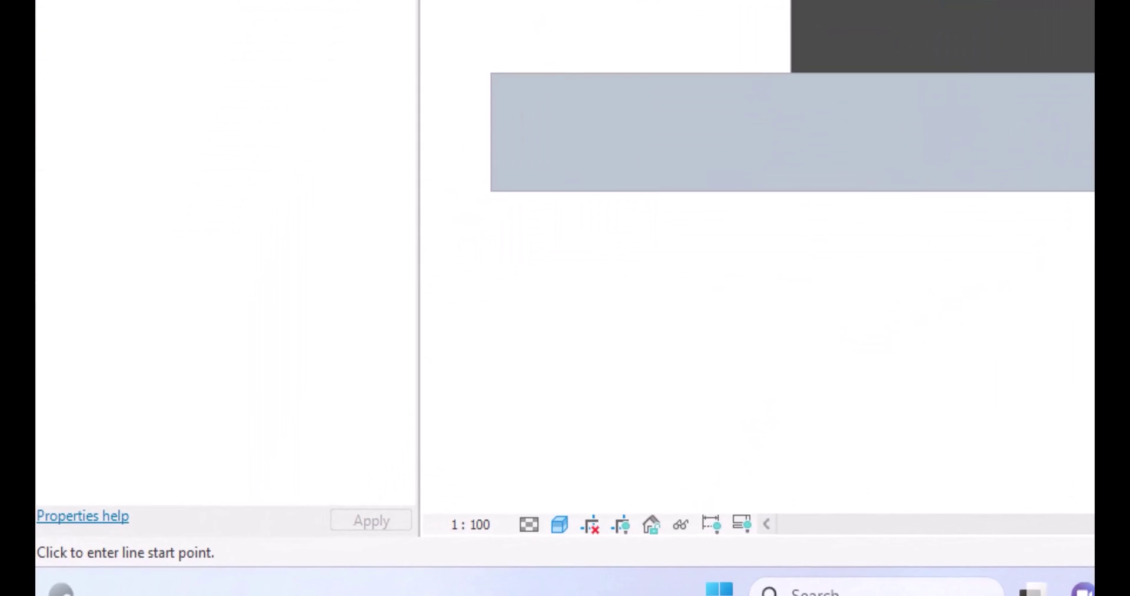
left_click(557, 525)
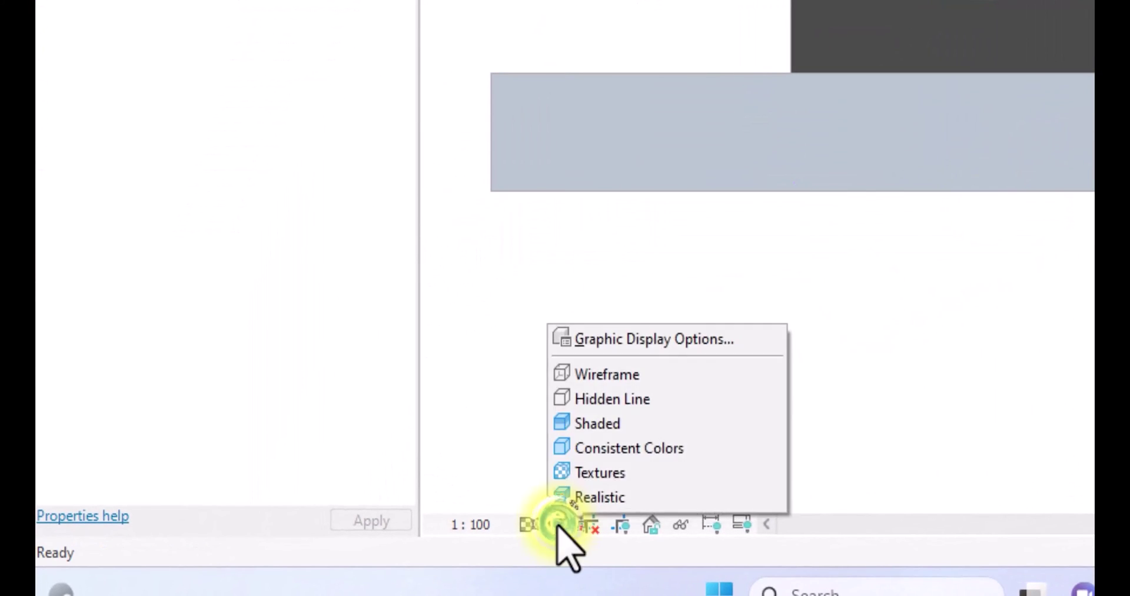
left_click(605, 374)
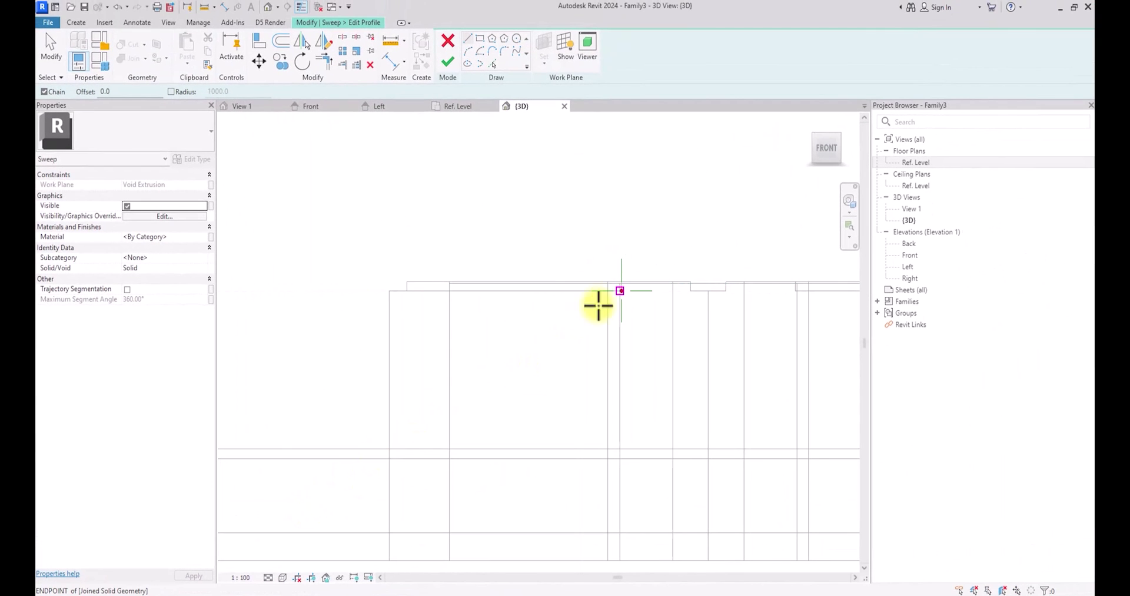
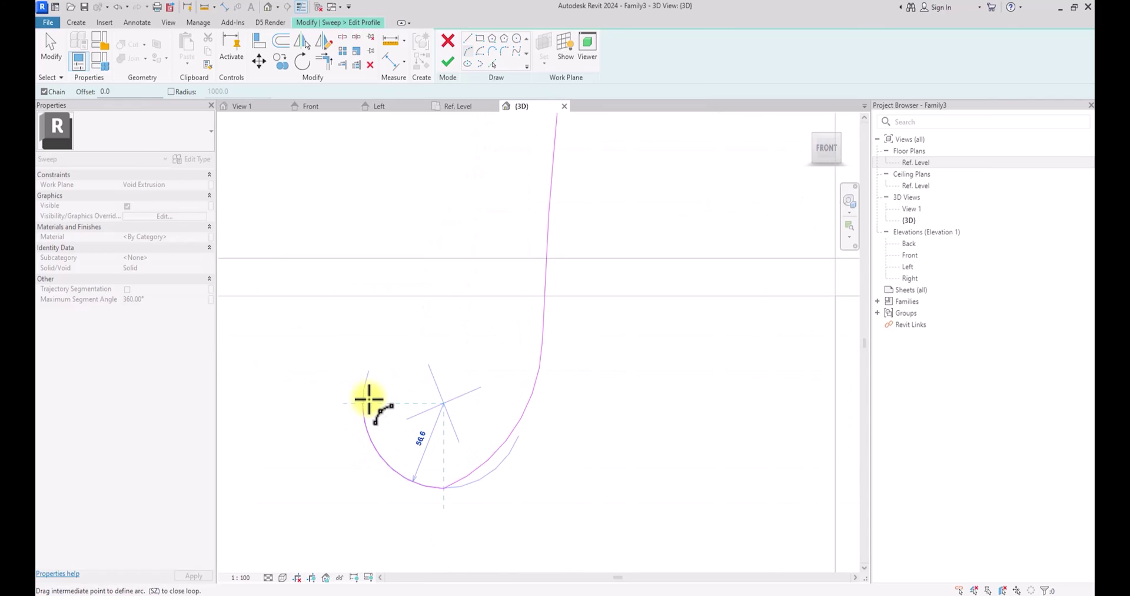
- Complete the spout's profile curve with a small upturned arc as the hook at its lower end
left_click(366, 439)
scroll(366, 446, "down", 4)
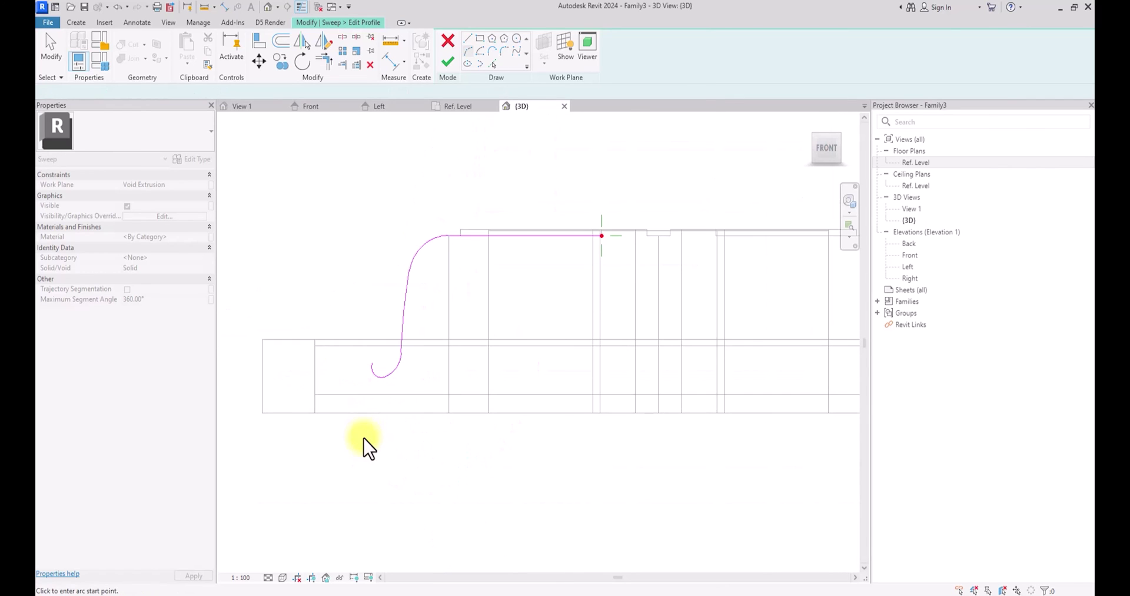
key("Escape")
- Copy the straight and curved segments of the spout profile with a numerical offset of 20 to form a parallel outline
left_click(281, 40)
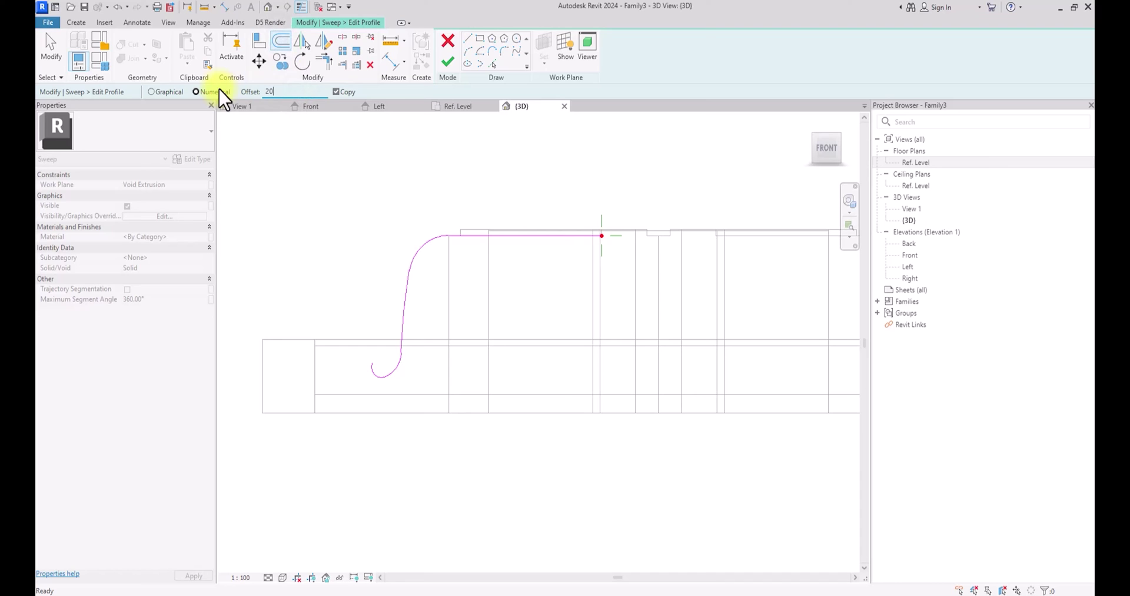
scroll(529, 229, "up", 1)
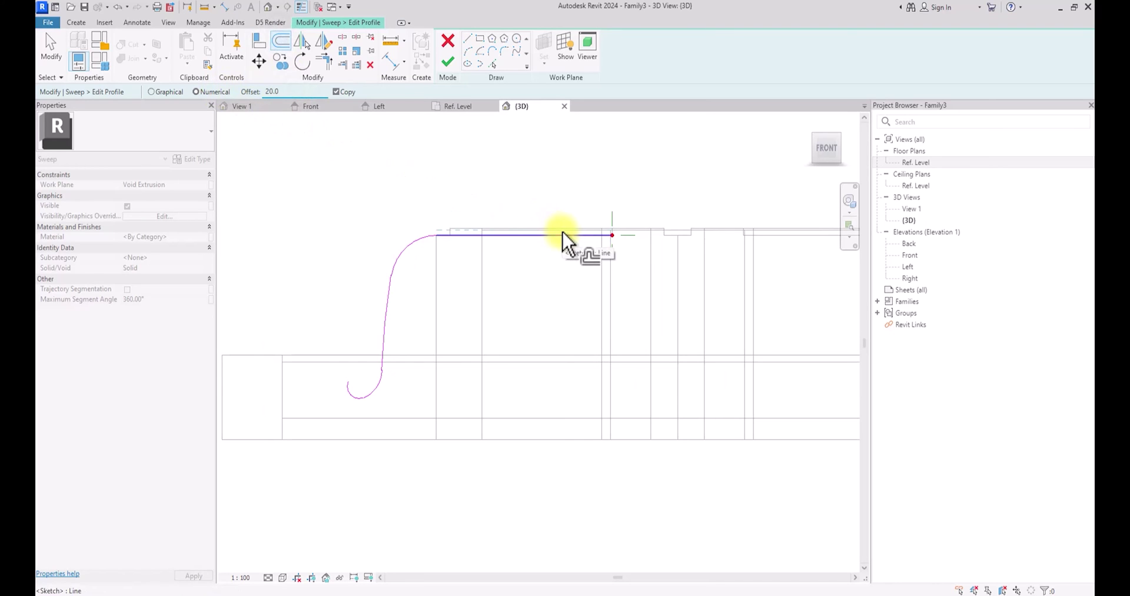
left_click(561, 236)
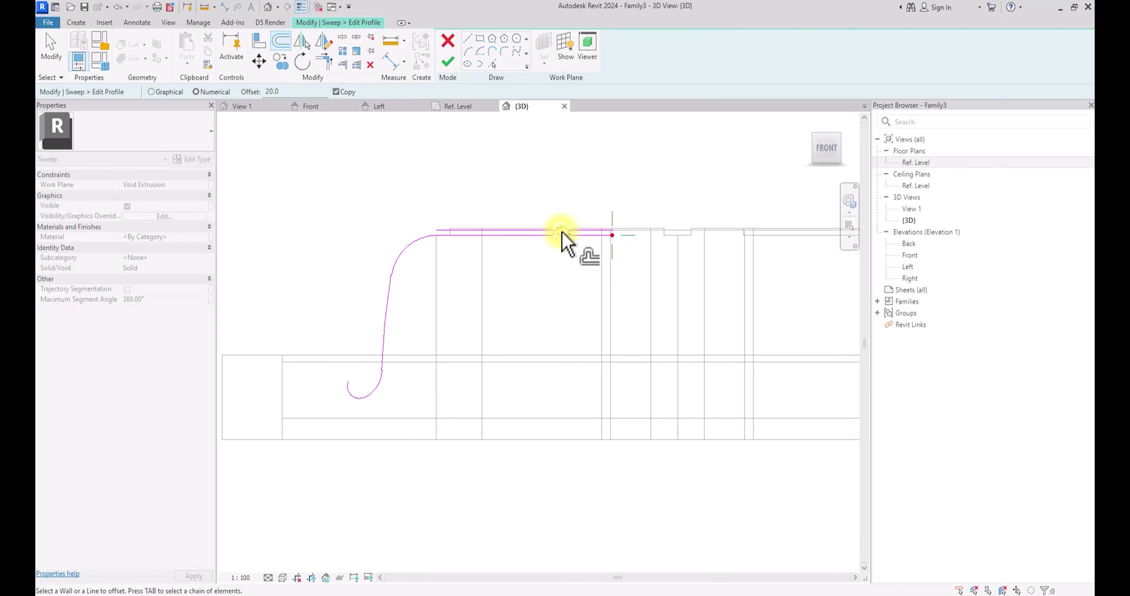
left_click(385, 307)
left_click(373, 395)
scroll(353, 396, "up", 2)
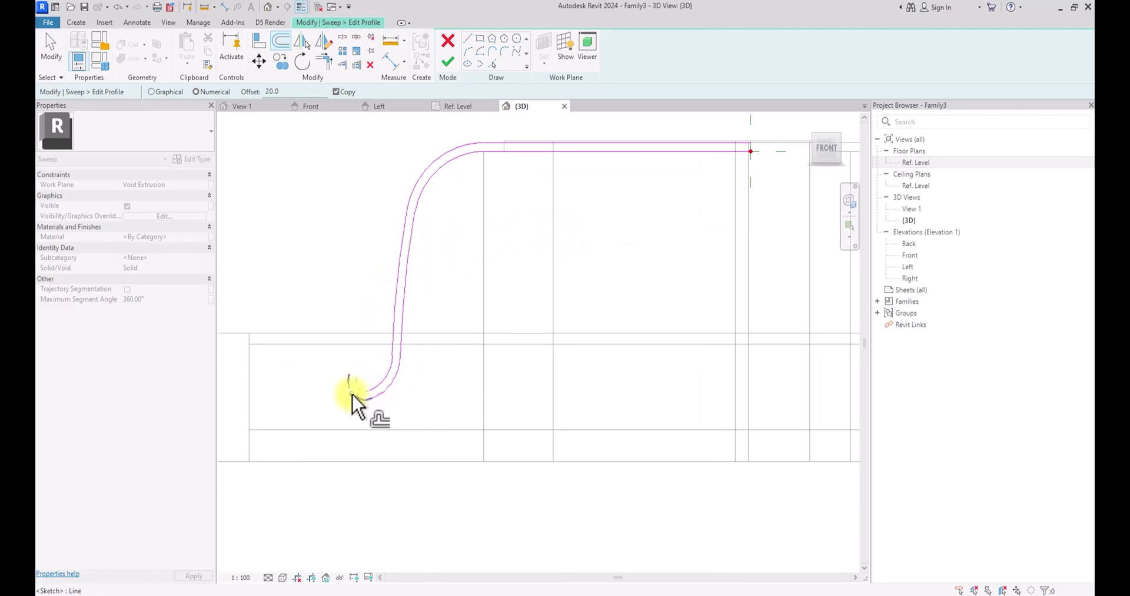
- Close the hooked lower end of the spout profile with a small arc between the two parallel curves
scroll(354, 400, "up", 2)
left_click(467, 51)
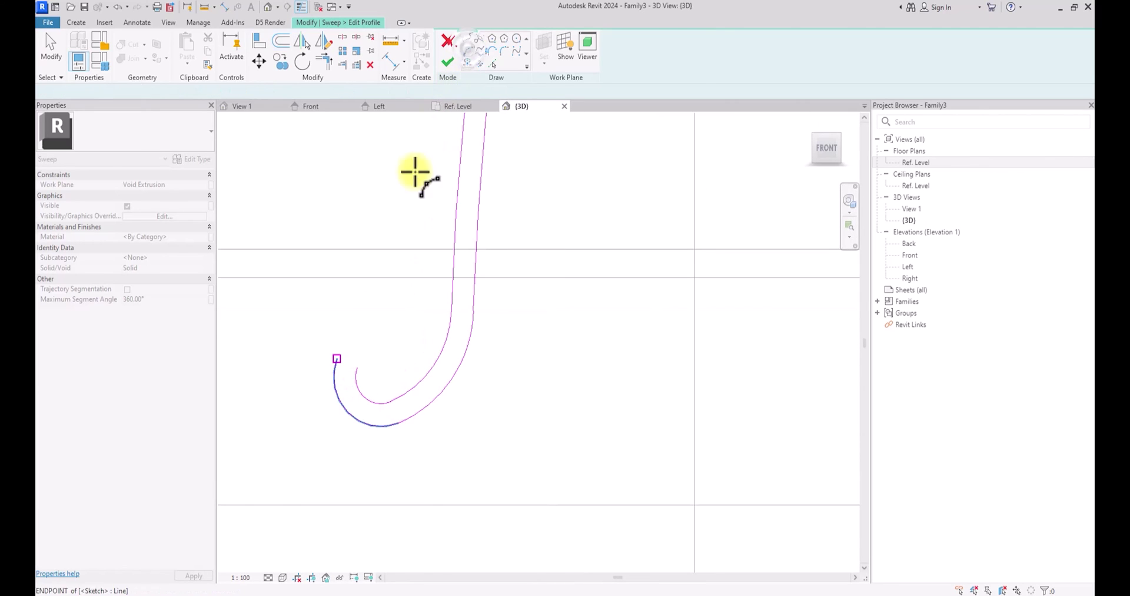
left_click(338, 359)
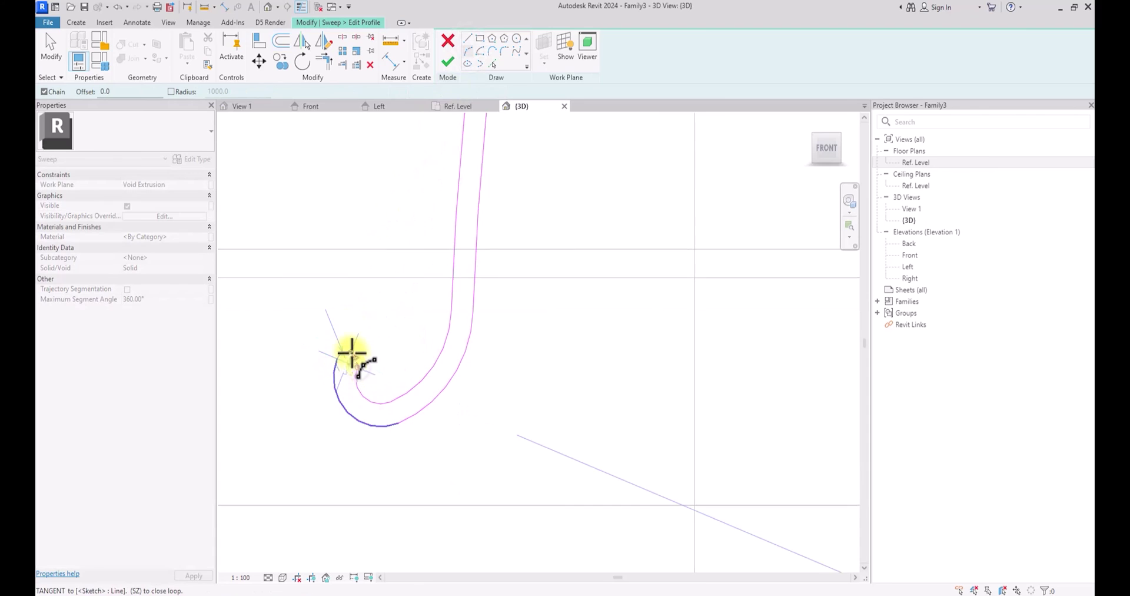
scroll(352, 354, "down", 2)
scroll(350, 353, "up", 5)
key("Escape")
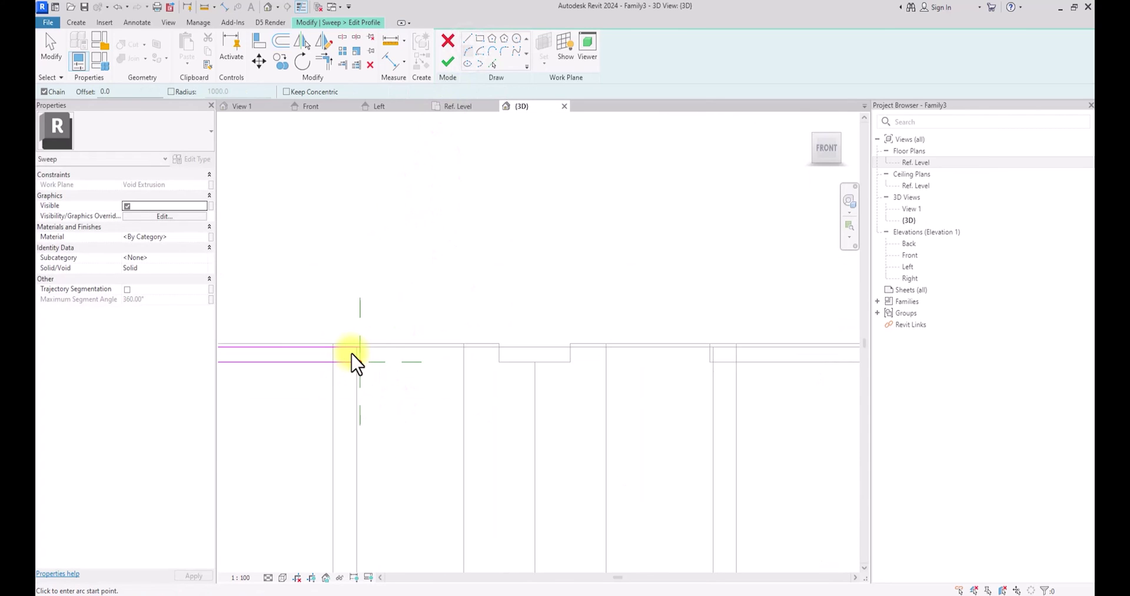
- Close the inner end of the spout profile with a short vertical line between the two parallel lines
left_click(467, 38)
scroll(369, 333, "up", 1)
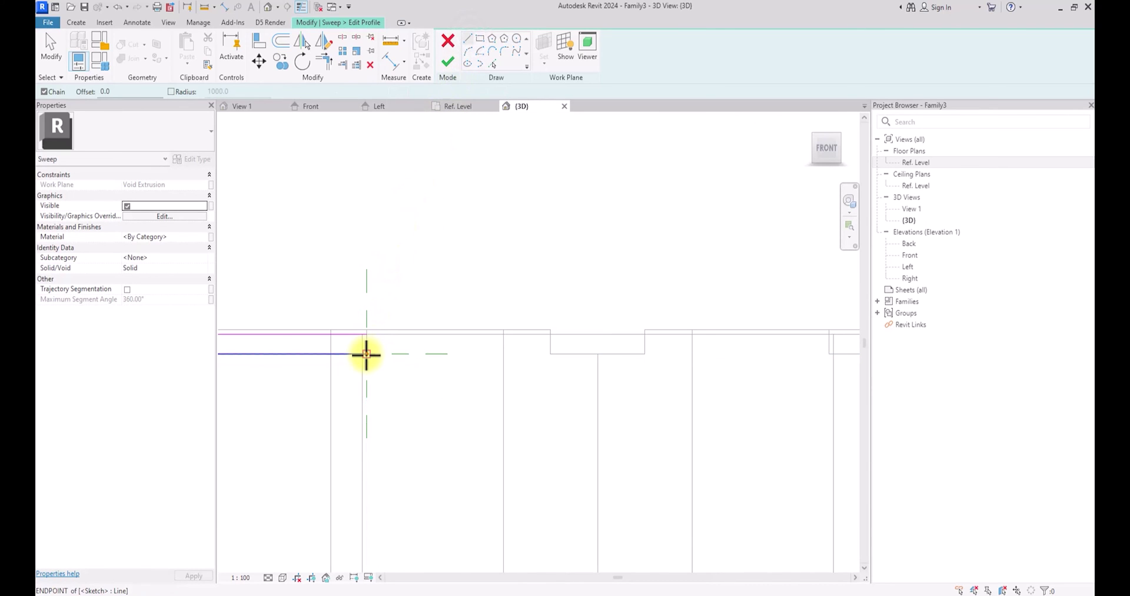
left_click(366, 353)
key("Escape")
key("Escape")
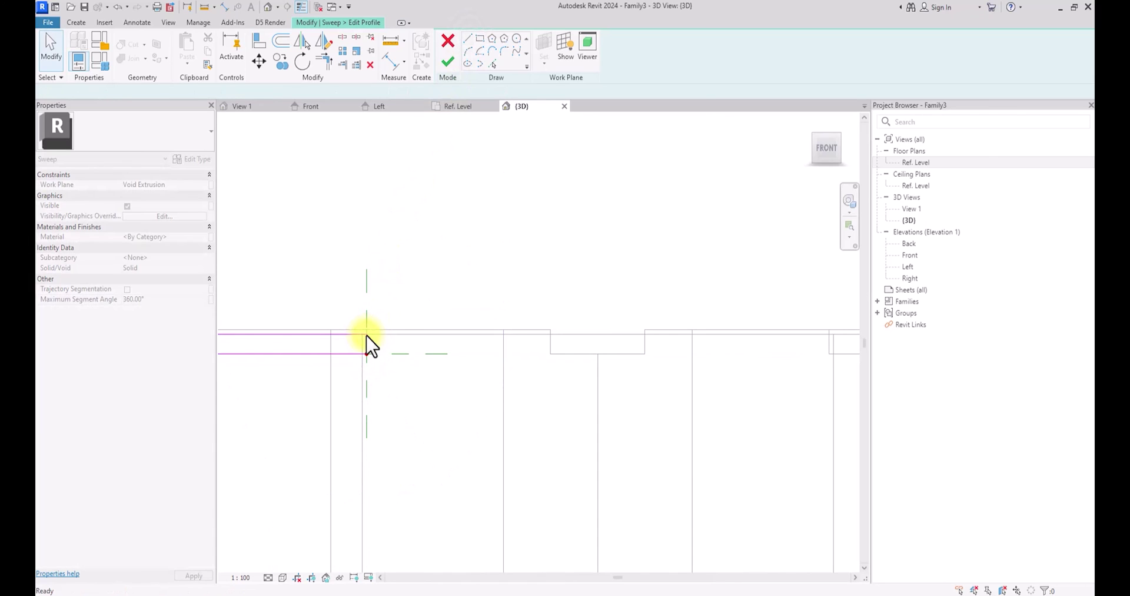
- Open the material selection for the sweep and duplicate 01-POOL WATER together with its assets
left_click(194, 237)
left_click(204, 236)
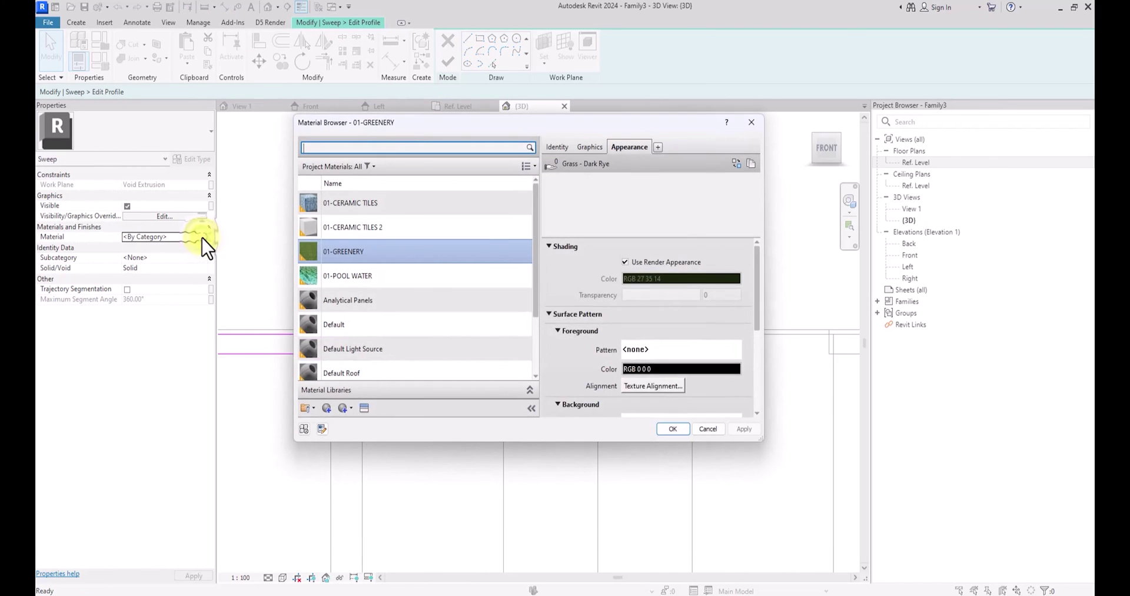
left_click(345, 274)
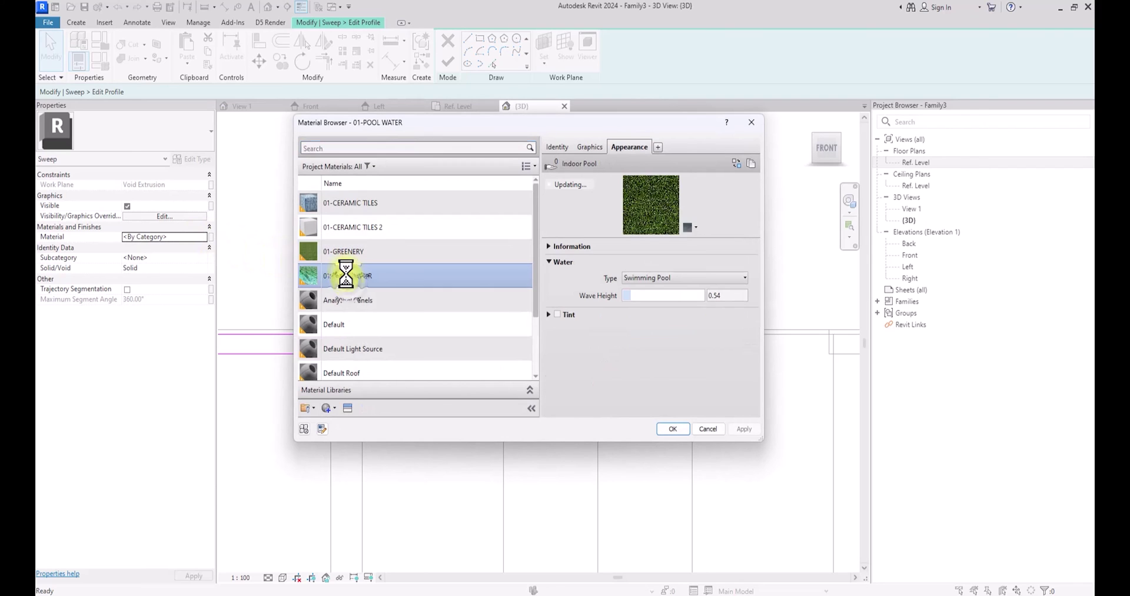
right_click(353, 286)
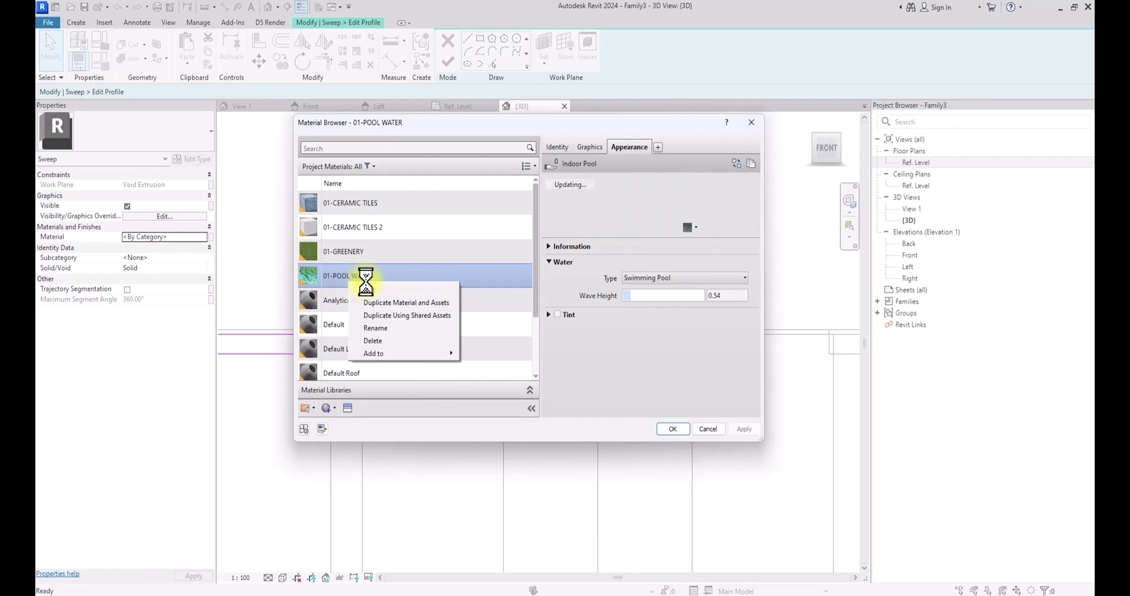
left_click(406, 302)
- Duplicate the 01-CERAMIC TILES 2 material with its assets and name the copy 01-FLOWING WATER
left_click(363, 227)
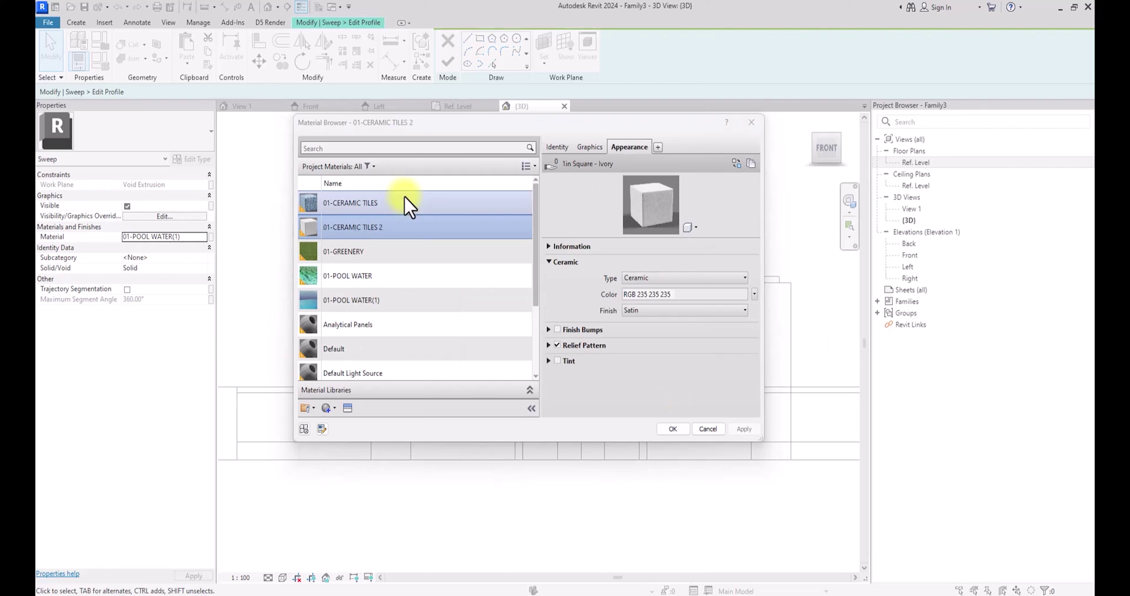
right_click(361, 230)
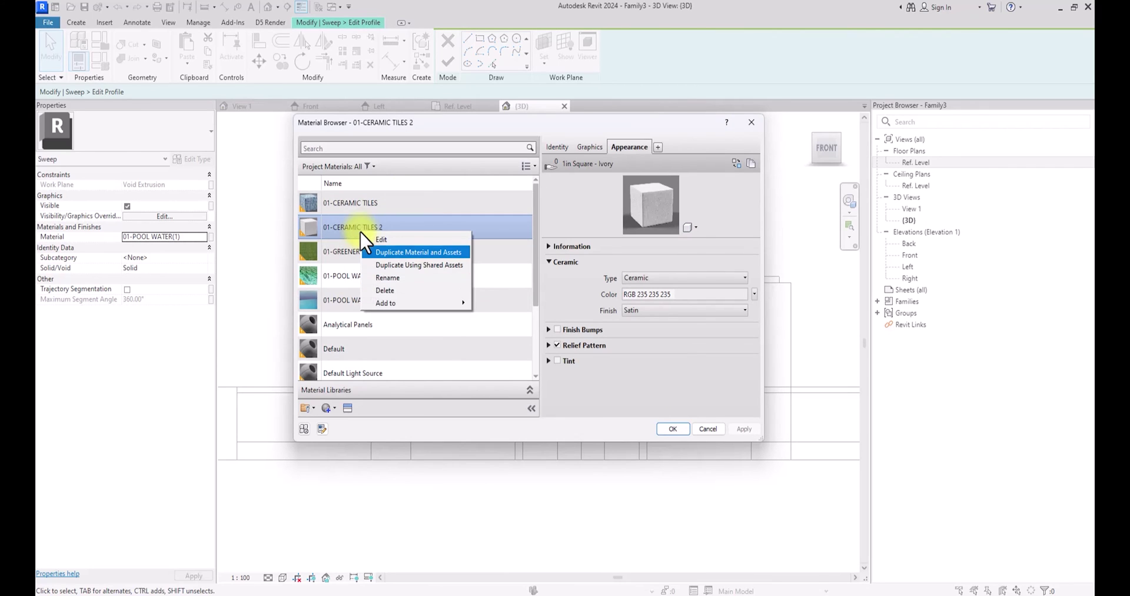
left_click(409, 251)
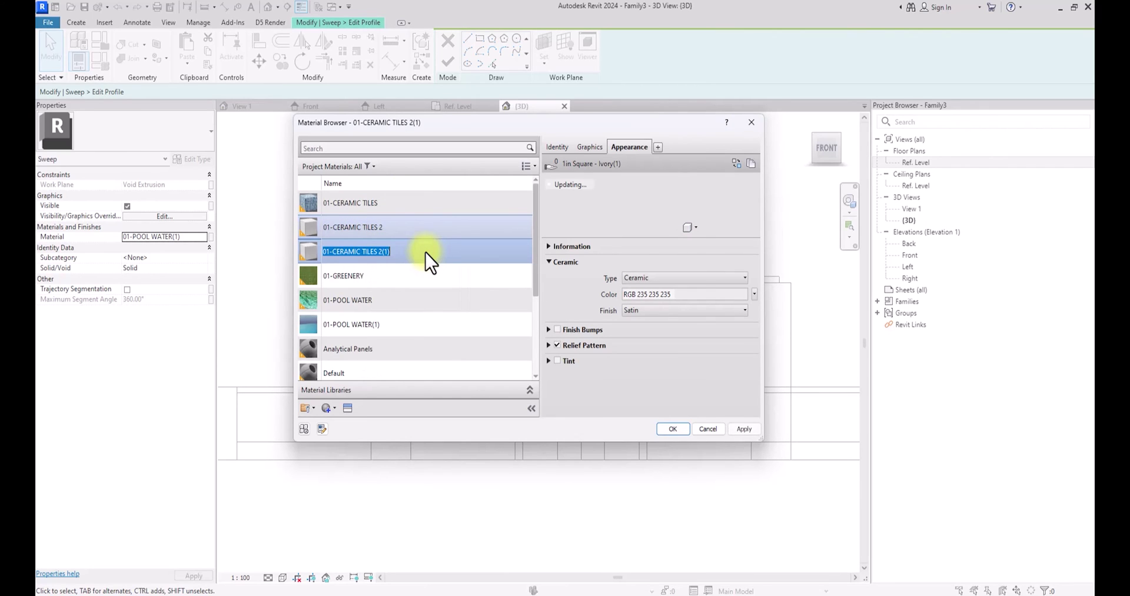
type("01-FLOWING WATER")
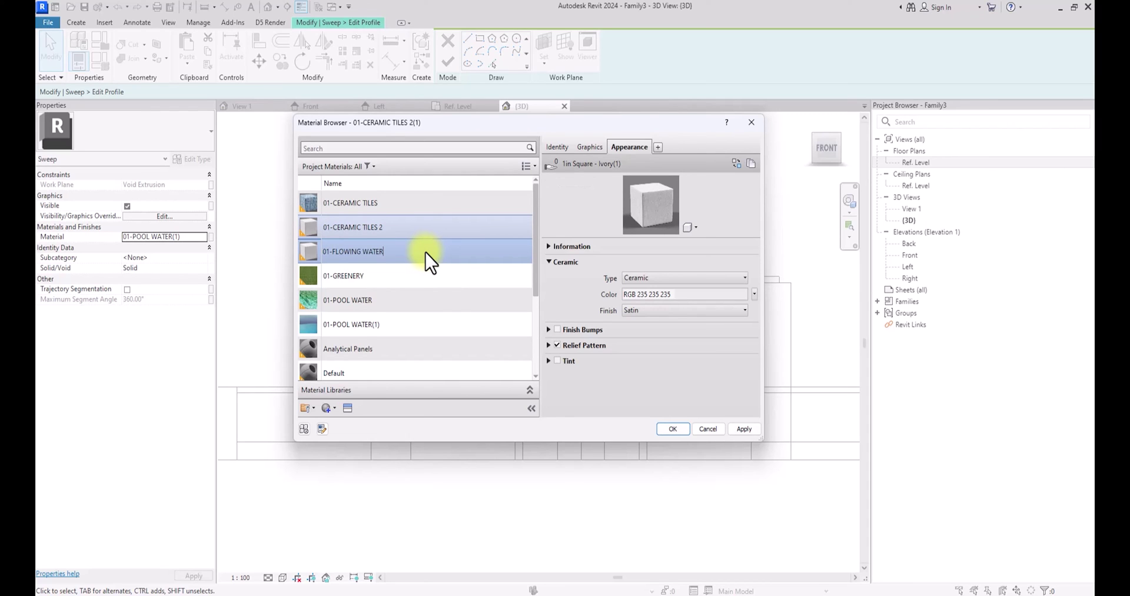
- Replace the 01-FLOWING WATER appearance with the Liquid library's Water - Clear asset and assign the material to the sweep
left_click(347, 408)
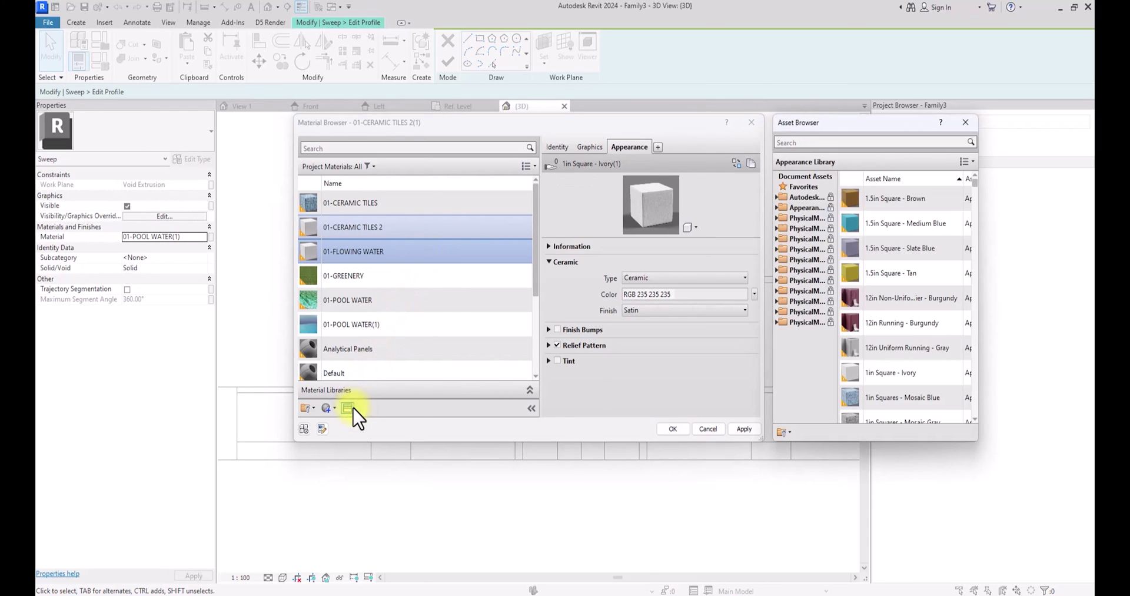
double_click(815, 208)
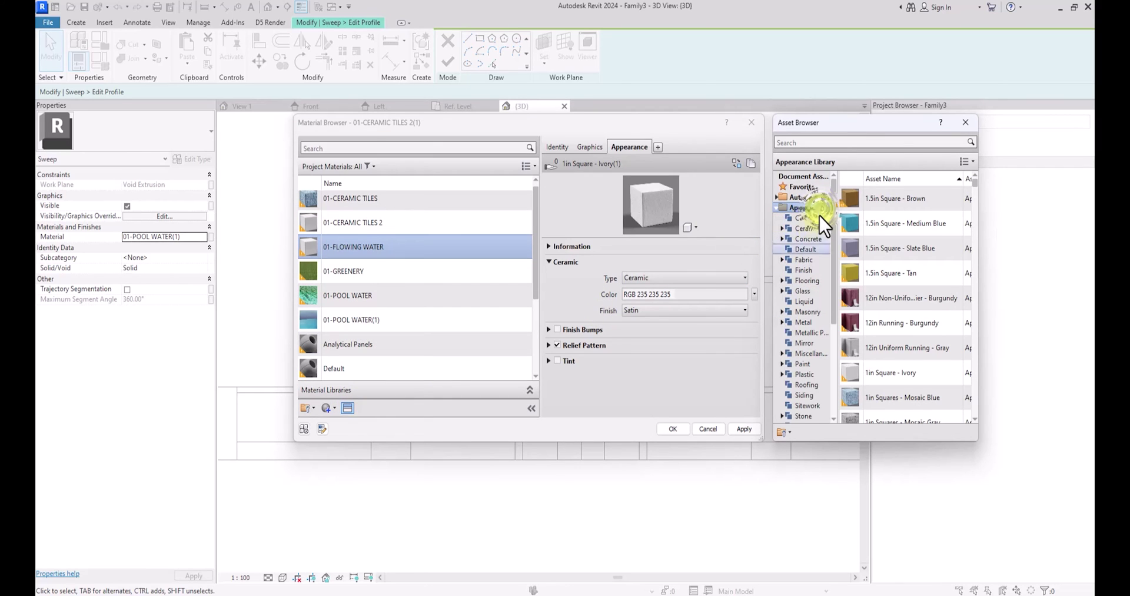
left_click(803, 301)
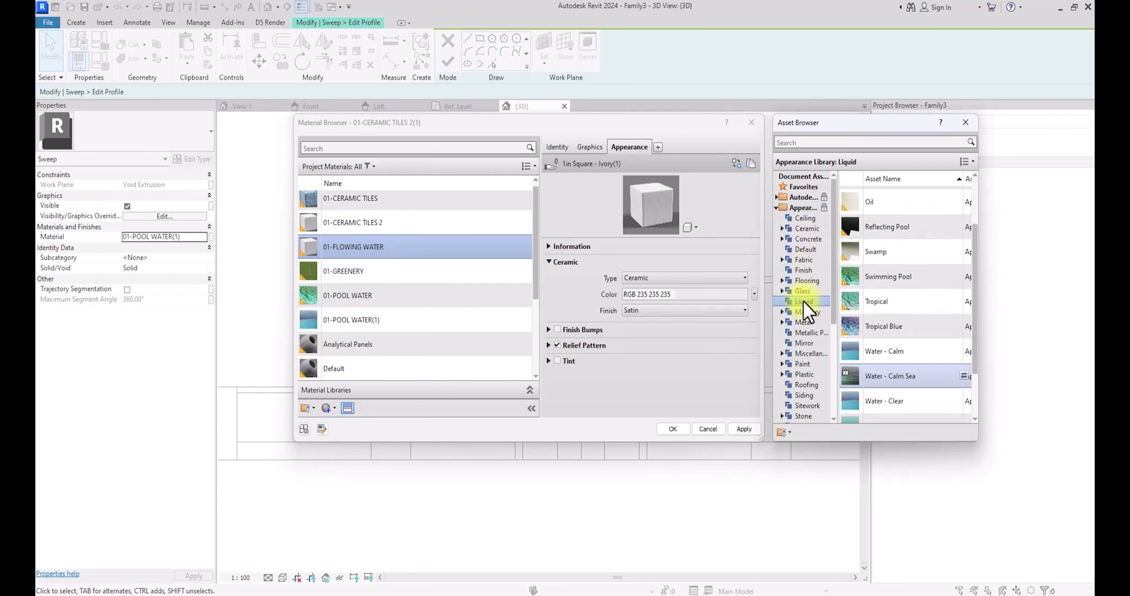
left_click(962, 401)
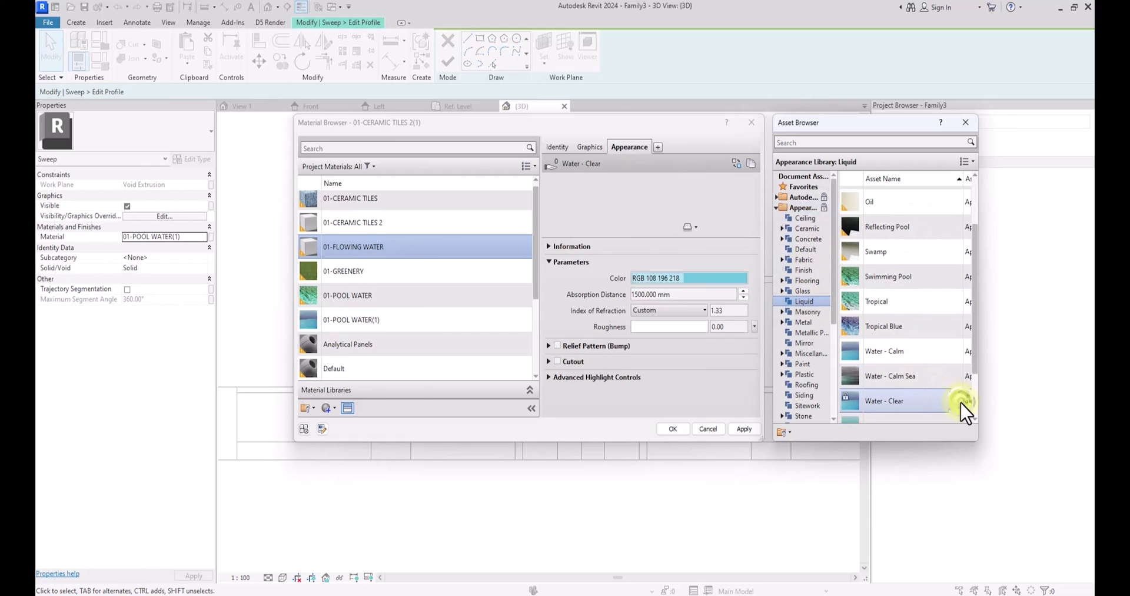
left_click(745, 429)
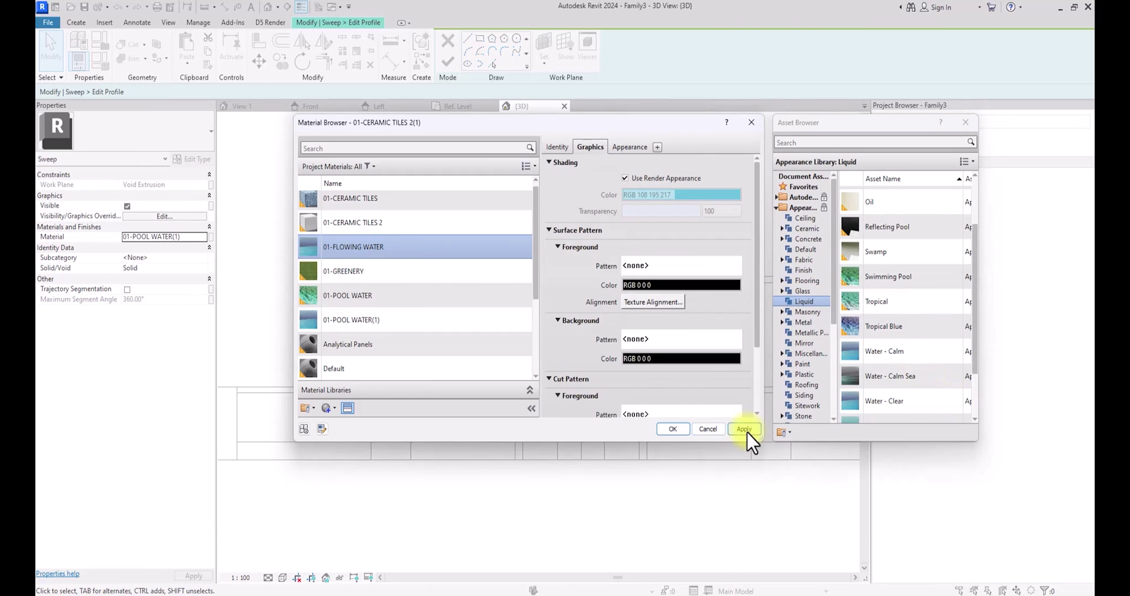
left_click(673, 429)
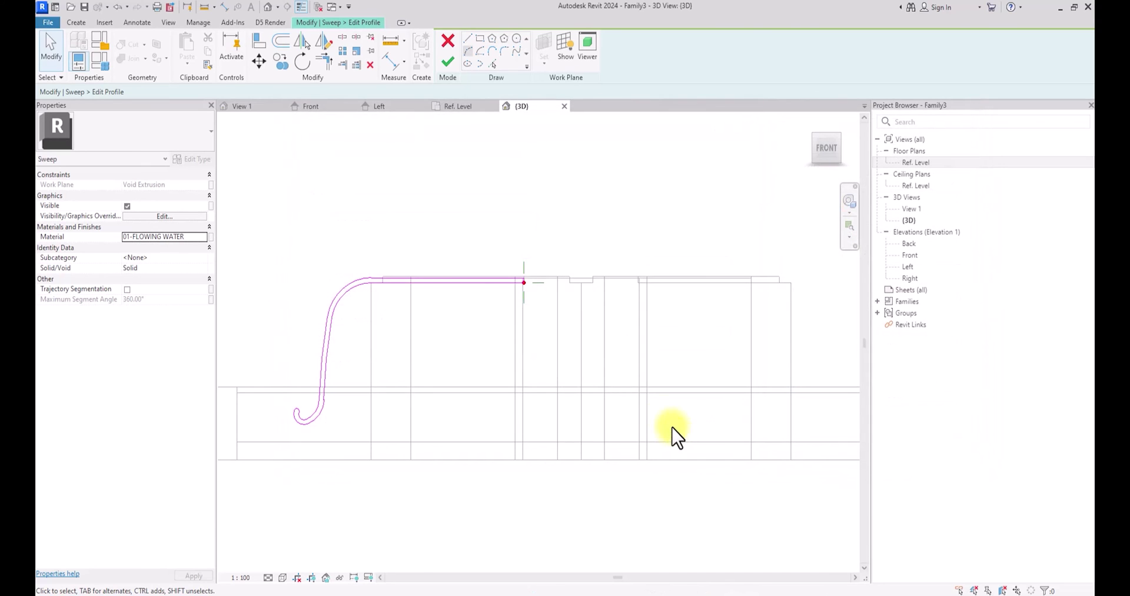
- Finish the profile and the sweep, and set the 3D view to Shaded to inspect the water spout from an angle
left_click(445, 62)
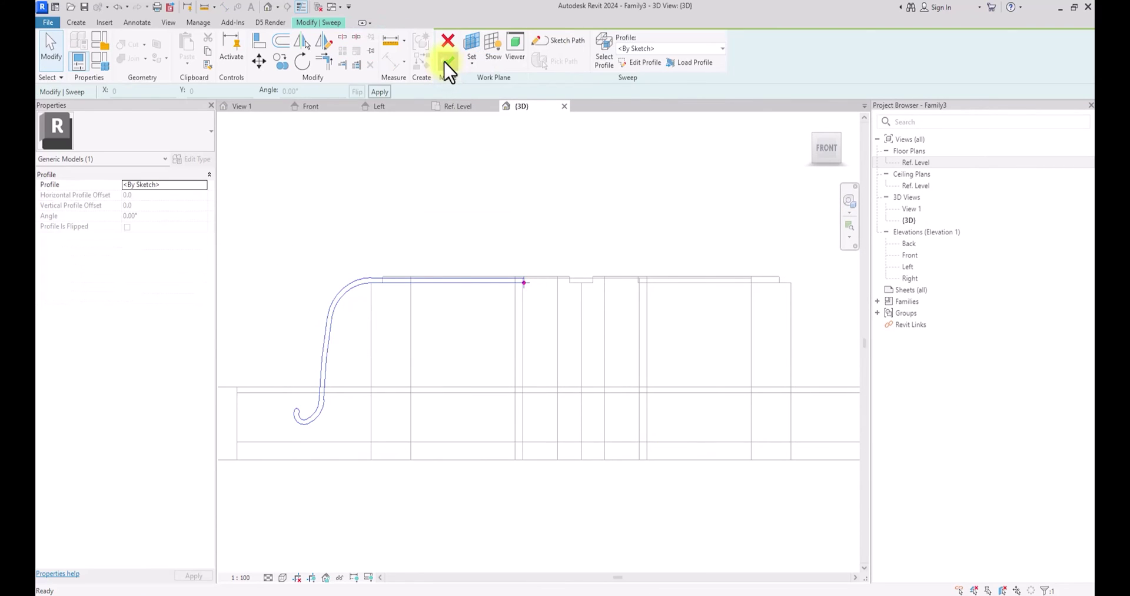
left_click(447, 62)
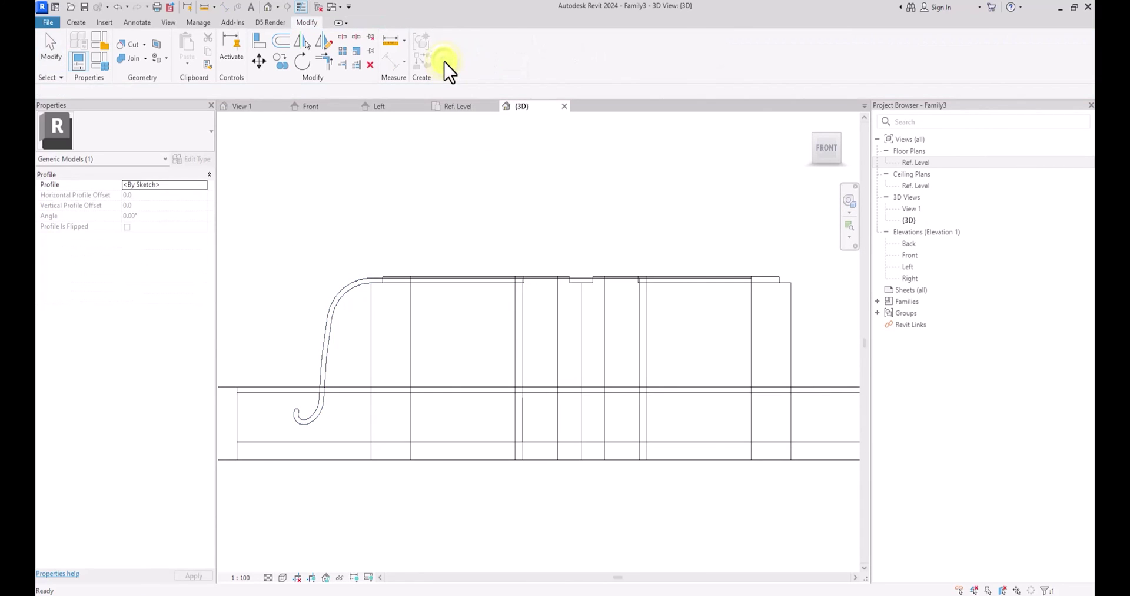
left_click(282, 578)
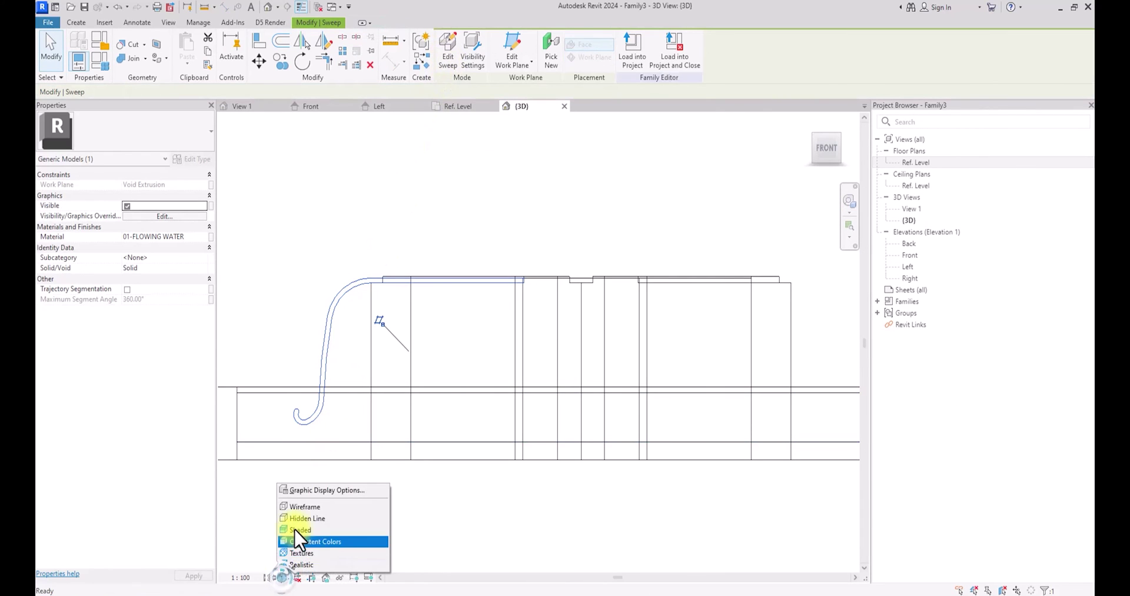
left_click(300, 529)
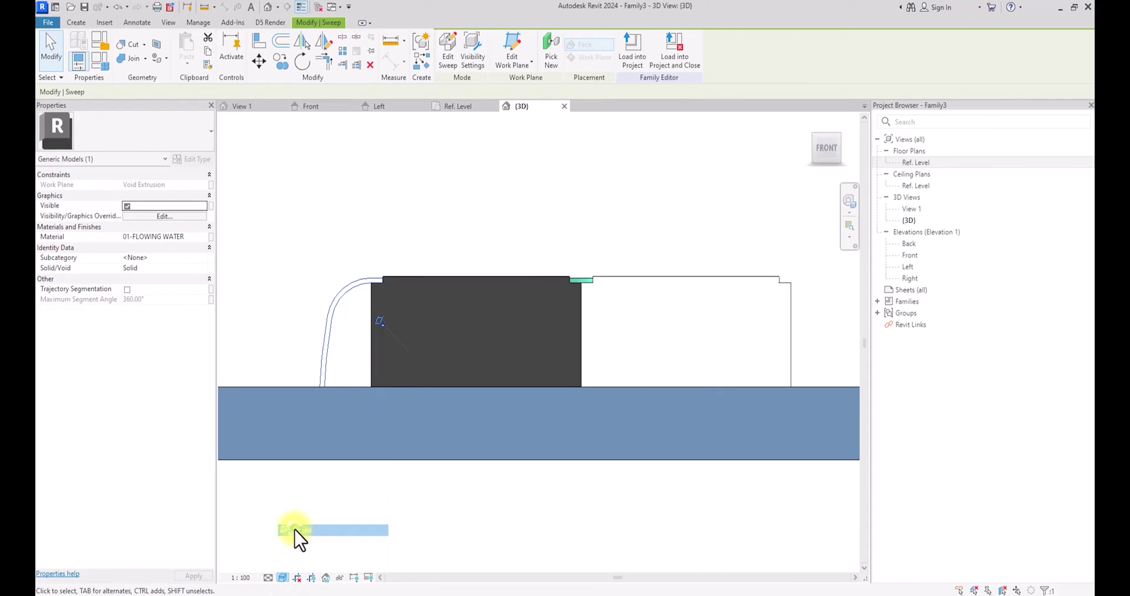
left_click(438, 200)
mouse_move(686, 171)
middle_mouse_down("shift")
mouse_move(837, 202)
mouse_move(263, 197)
mouse_move(712, 202)
mouse_move(236, 216)
mouse_move(245, 260)
mouse_move(674, 250)
mouse_move(505, 247)
middle_mouse_up("shift")
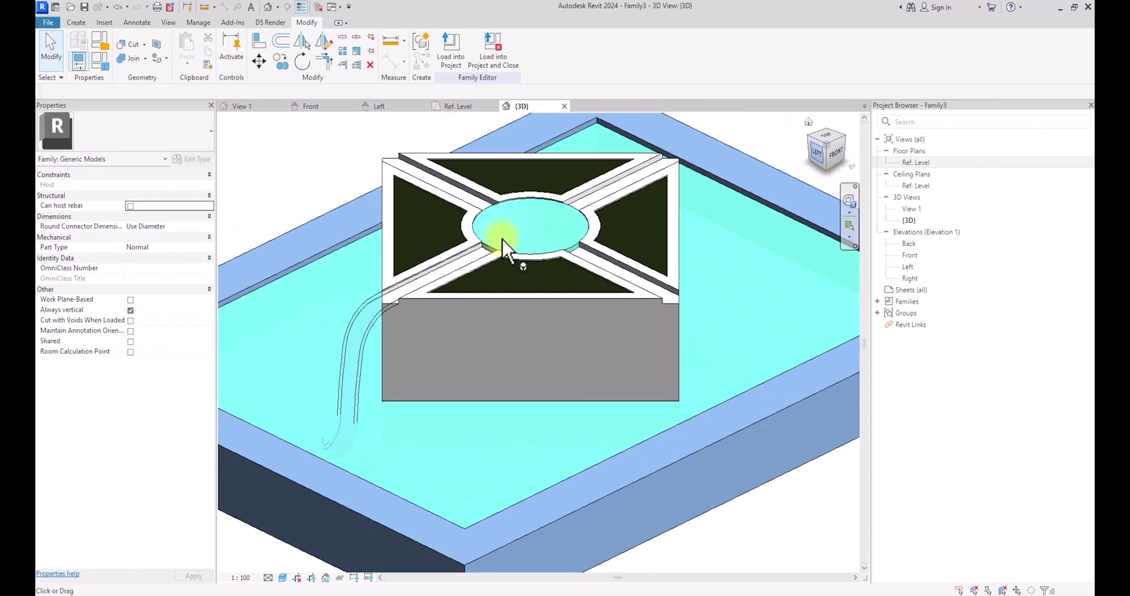
- In the Ref. Level plan, mirror a copy of the water spout sweep about a diagonal axis through the centre of the circle
double_click(916, 162)
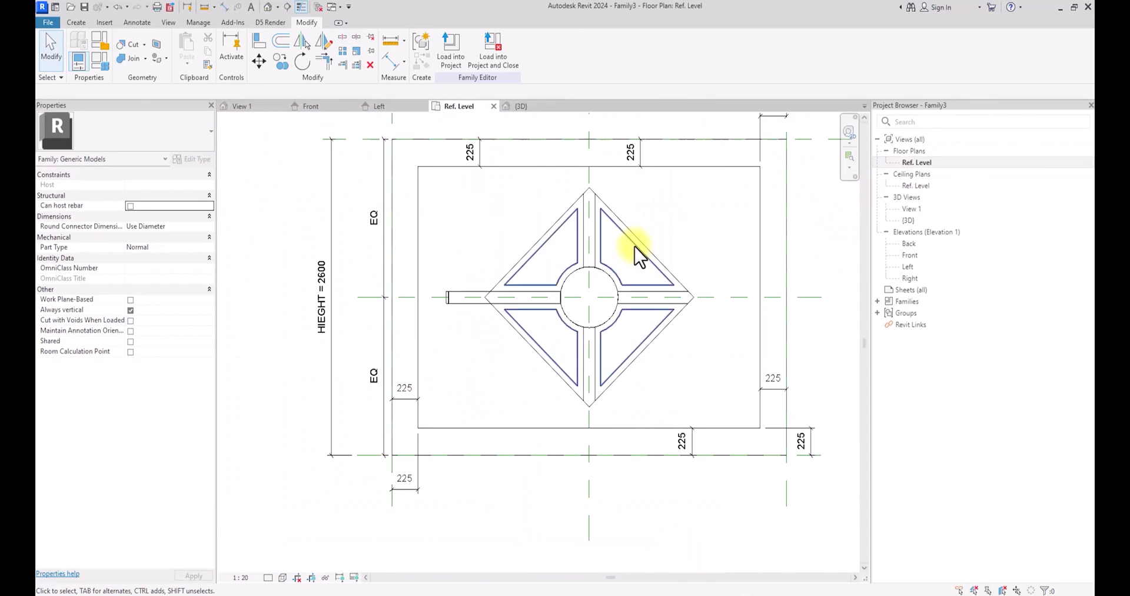
left_click(450, 303)
middle_click_drag(383, 370, 216, 376)
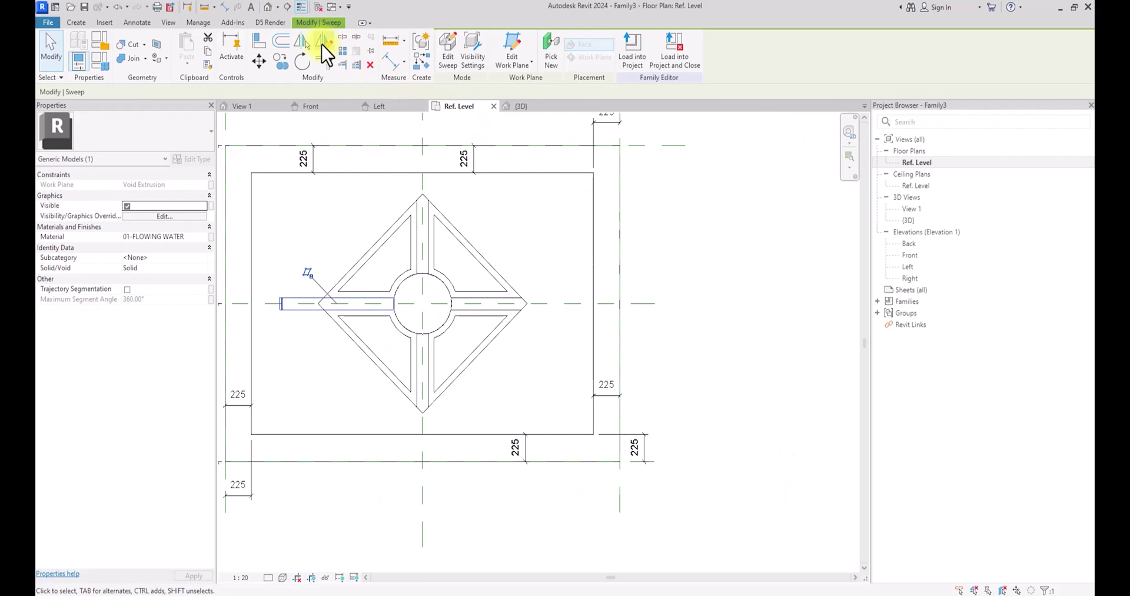
left_click(322, 43)
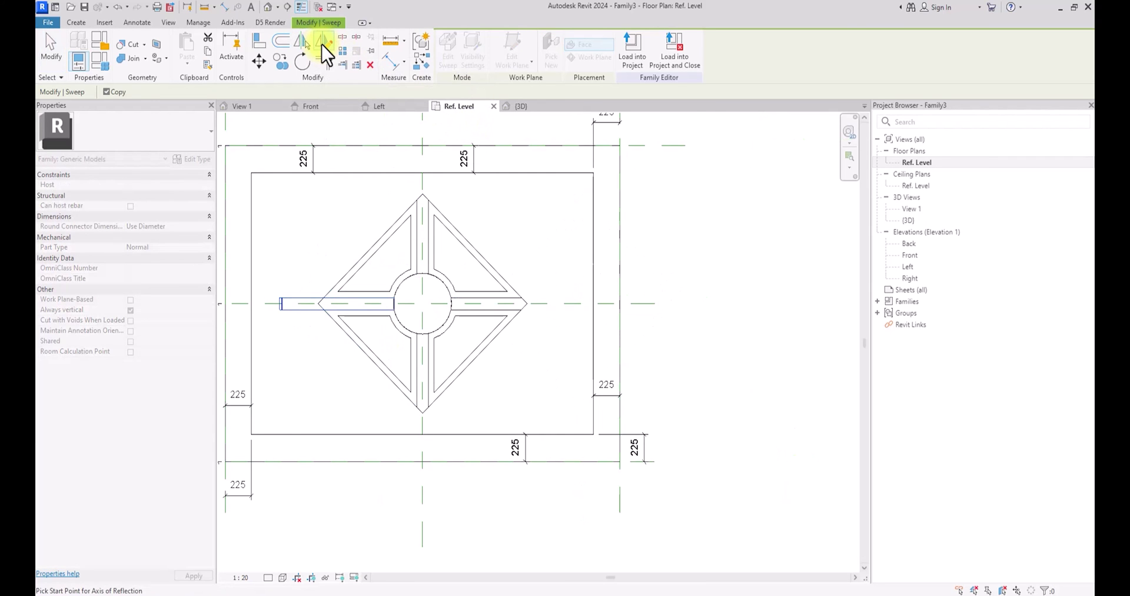
scroll(479, 260, "up", 3)
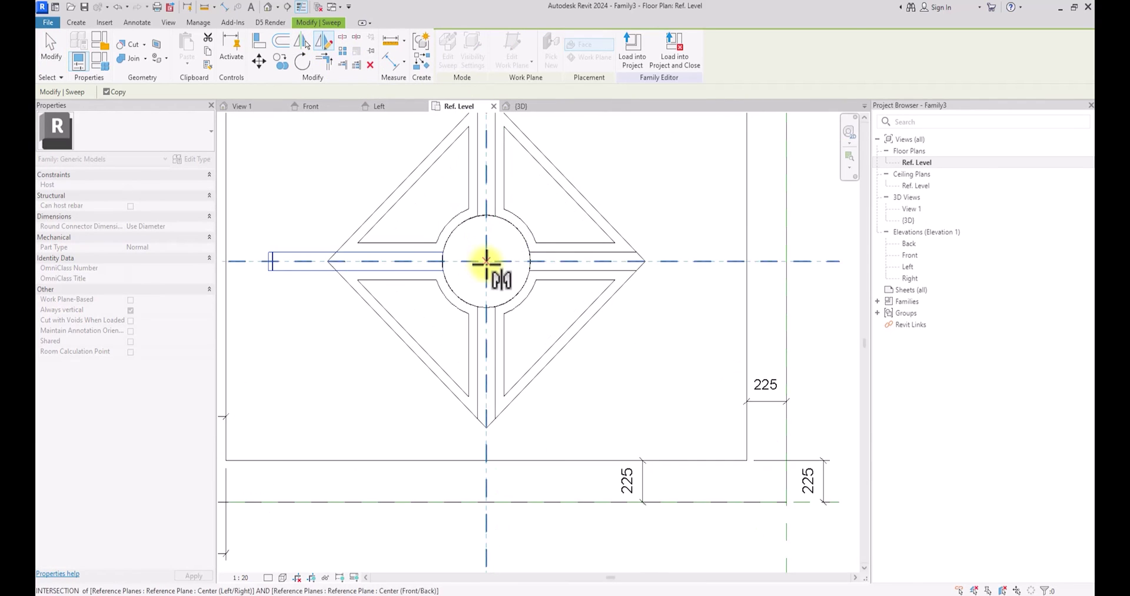
left_click(487, 263)
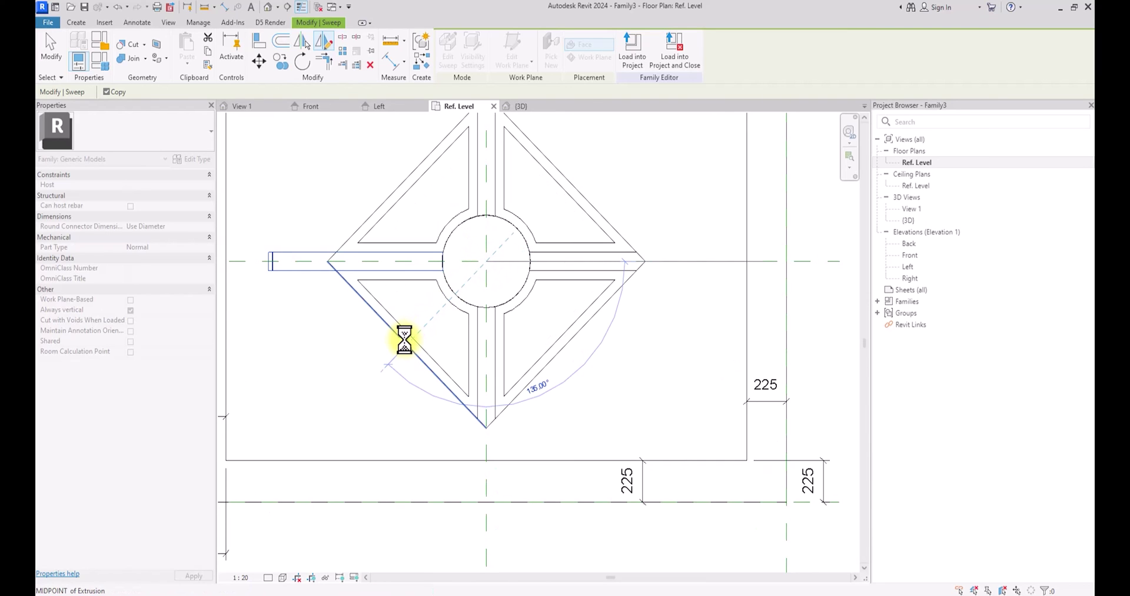
scroll(404, 339, "down", 1)
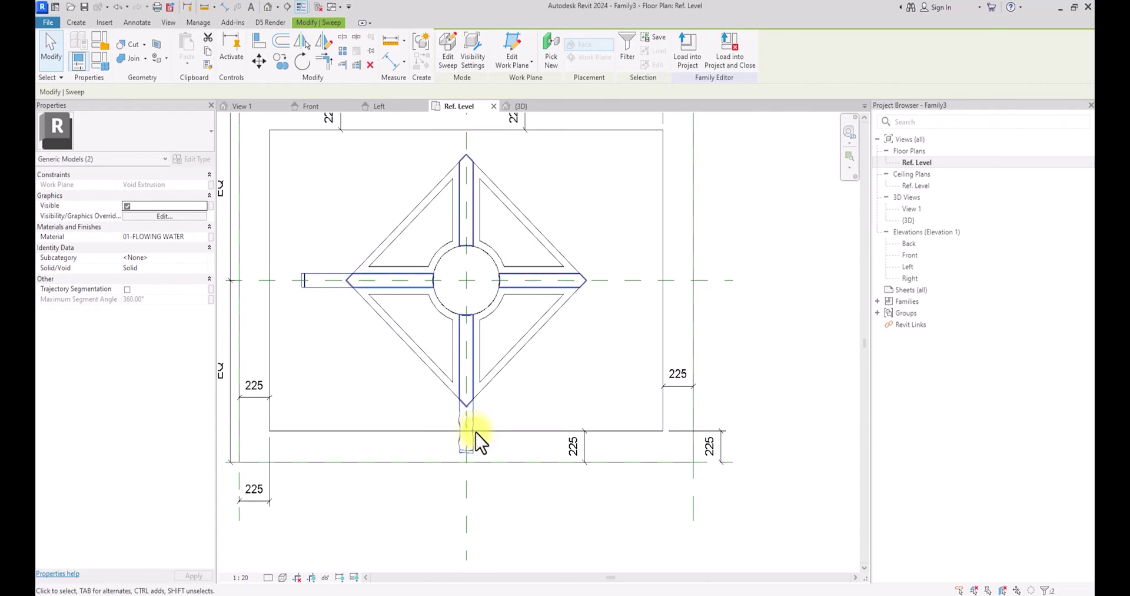
- Mirror copies of both water spouts about the opposite diagonal through the circle's centre, so each channel has one
left_click(323, 40)
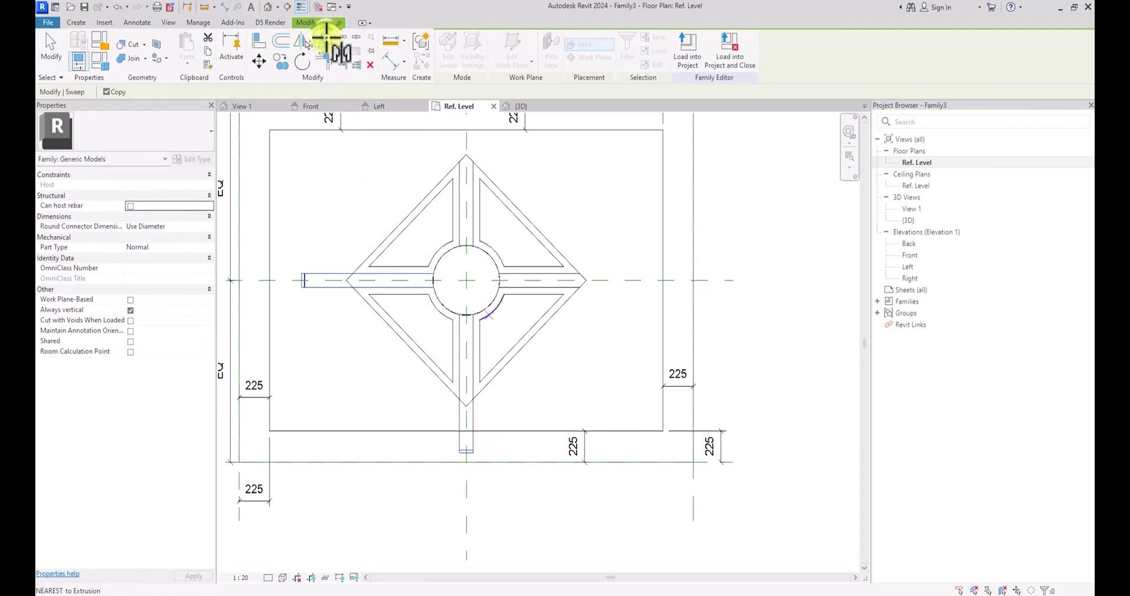
left_click(466, 280)
left_click(501, 316)
scroll(533, 380, "down", 3)
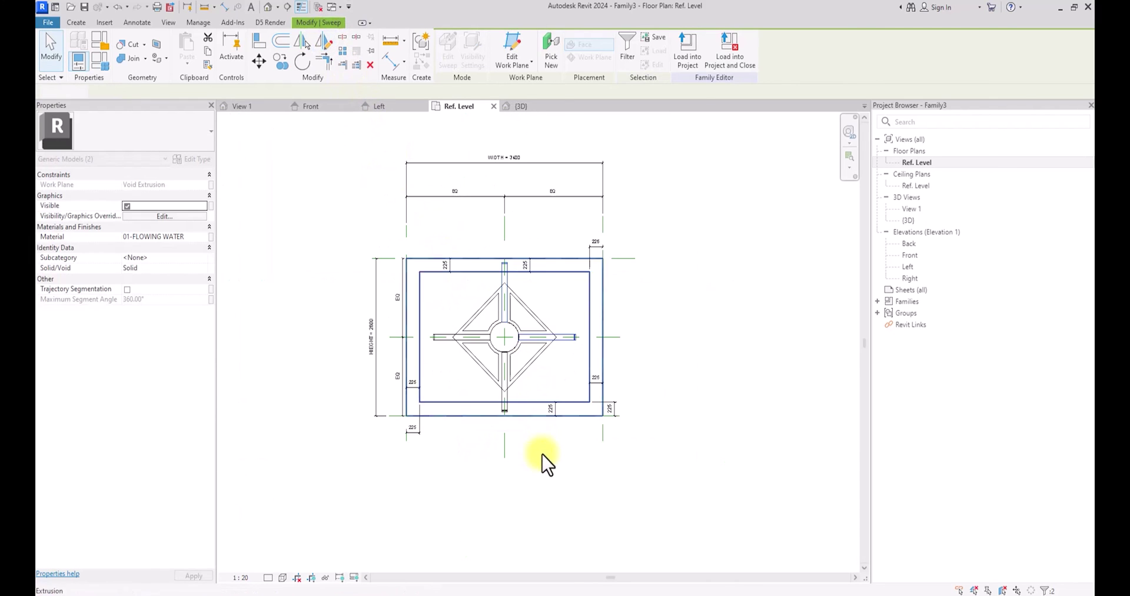
- Edit the pool water extrusion's sketch, delete its inner diamond loop, and finish the extrusion
left_click(459, 401)
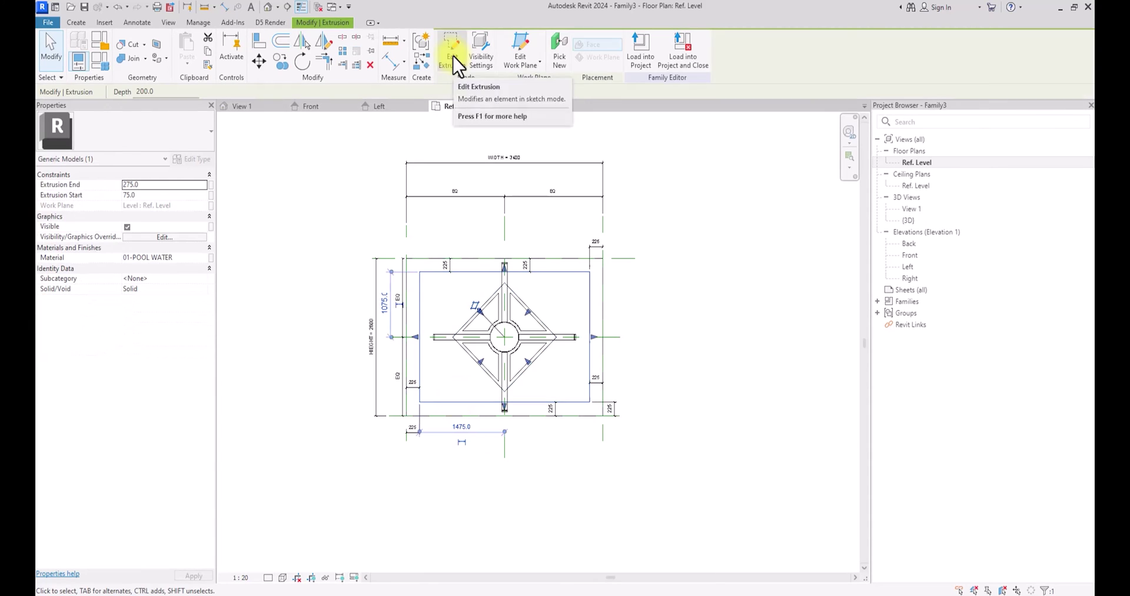
left_click(455, 63)
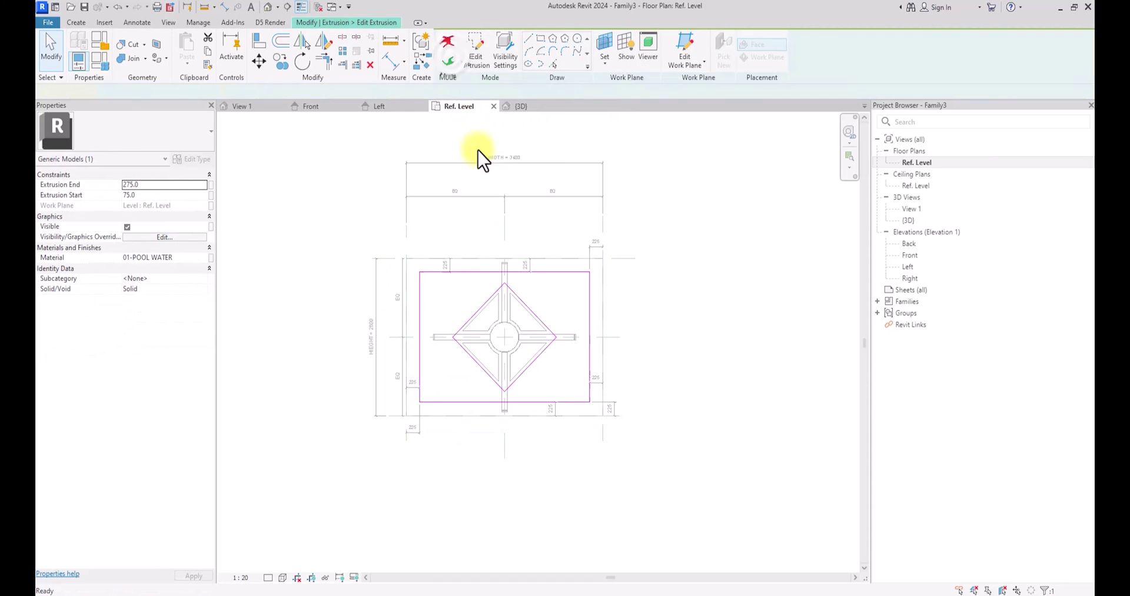
left_click(524, 312)
key("Escape")
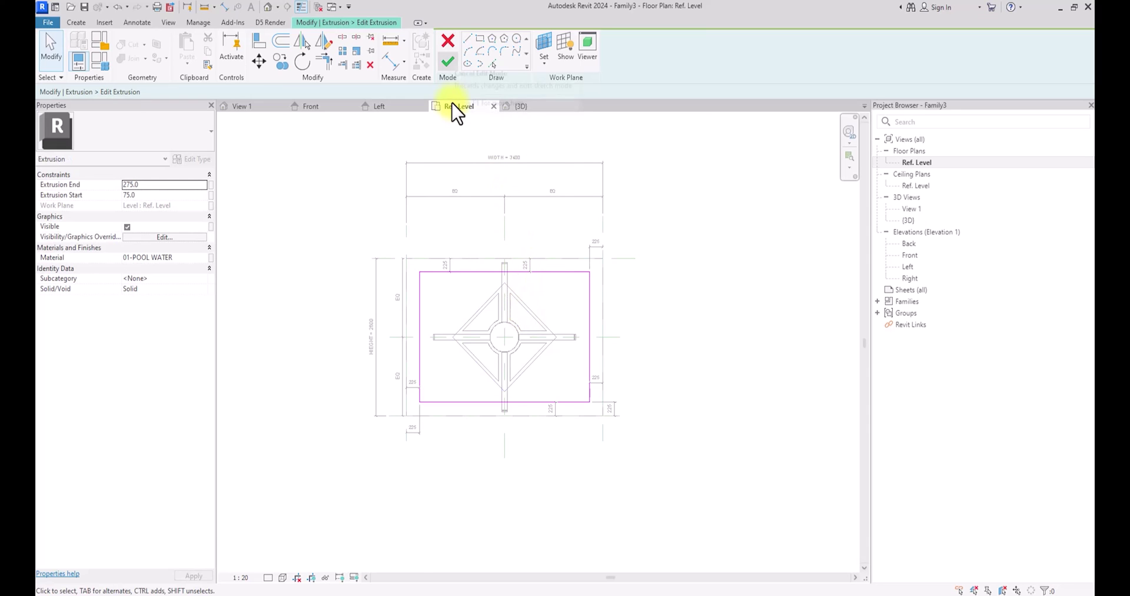
left_click(448, 61)
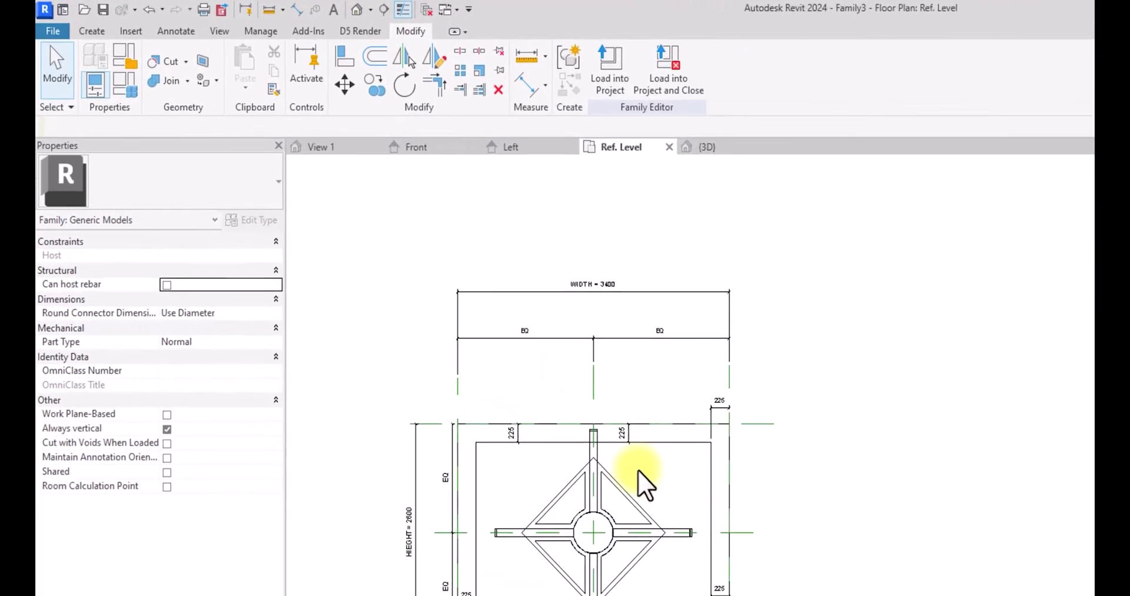
- Set the family's HIEGHT parameter to 3000 and its WIDTH parameter to 4000
left_click(126, 87)
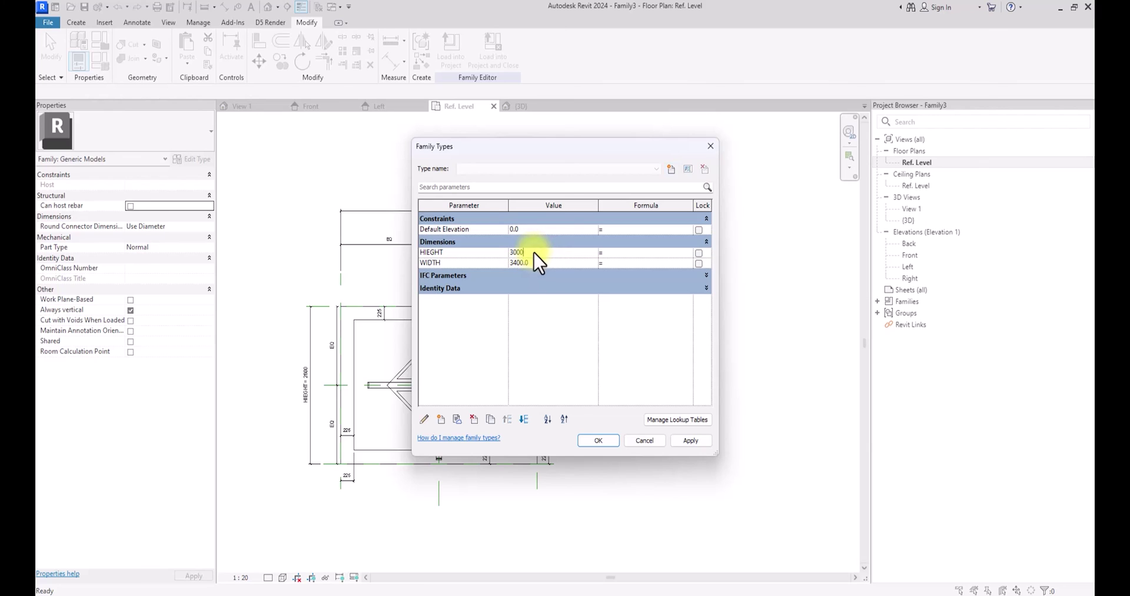
left_click(537, 263)
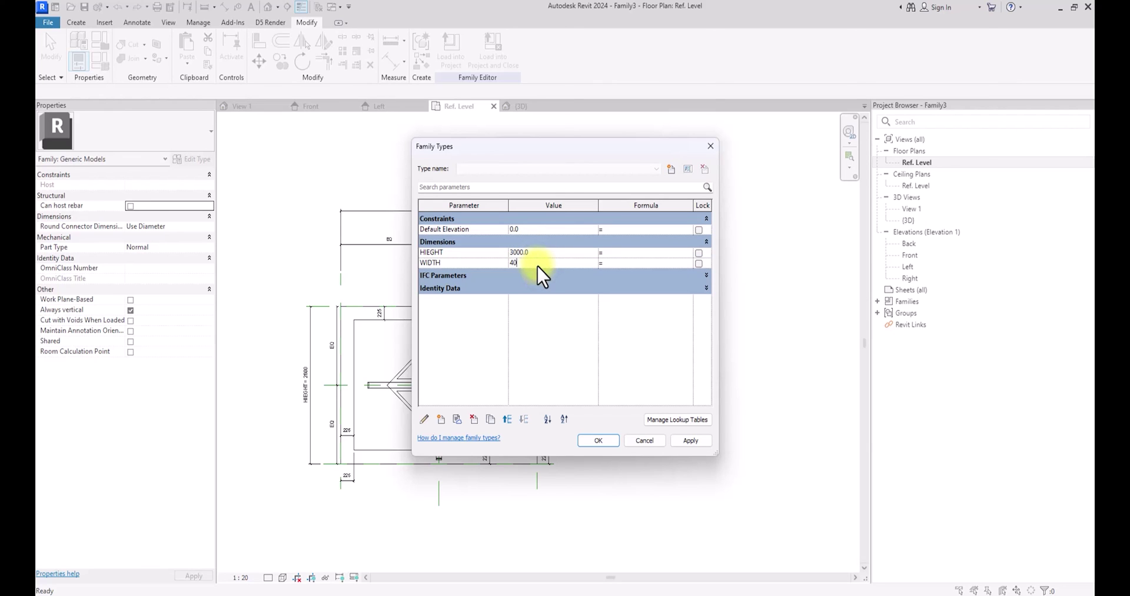
left_click(600, 442)
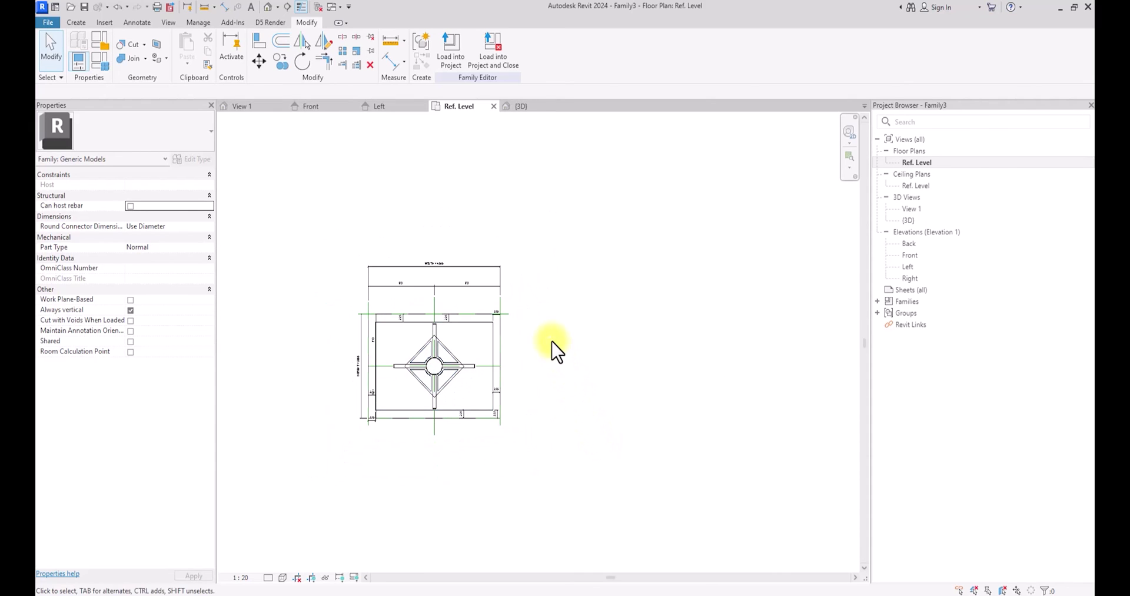
scroll(551, 347, "up", 2)
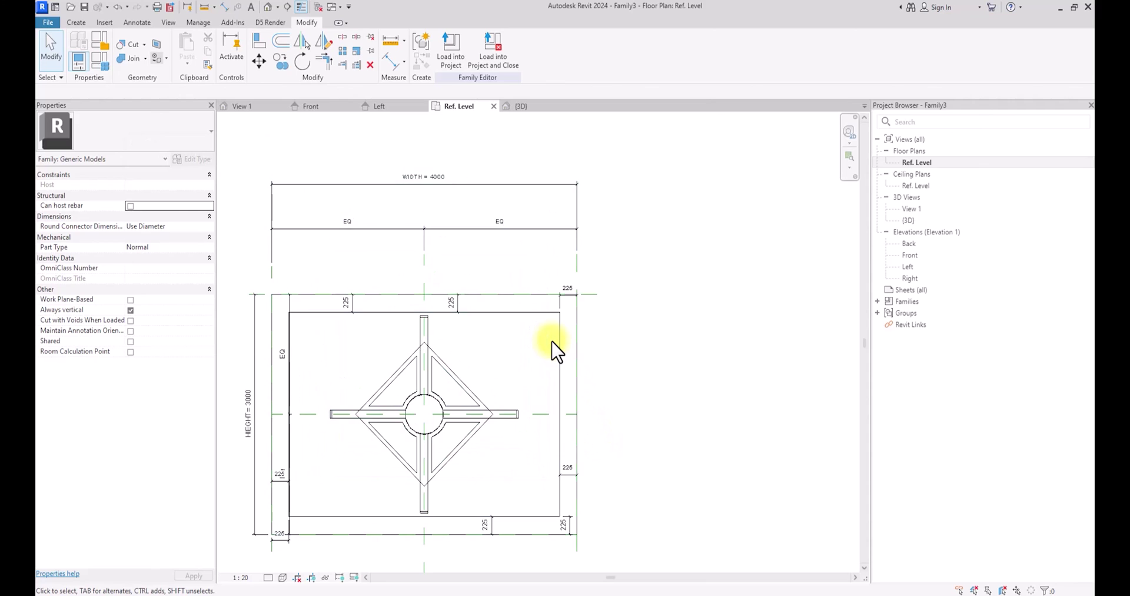
- Set the family's HIEGHT parameter to 6000 and inspect the resized pool in the 3D view
left_click(99, 61)
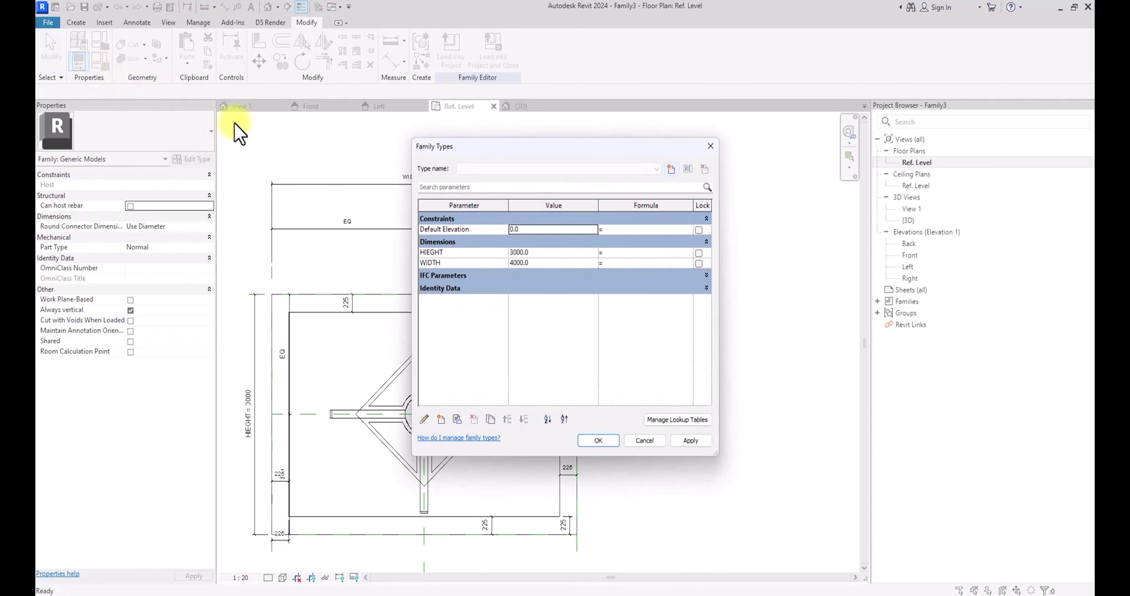
left_click(552, 254)
type("60")
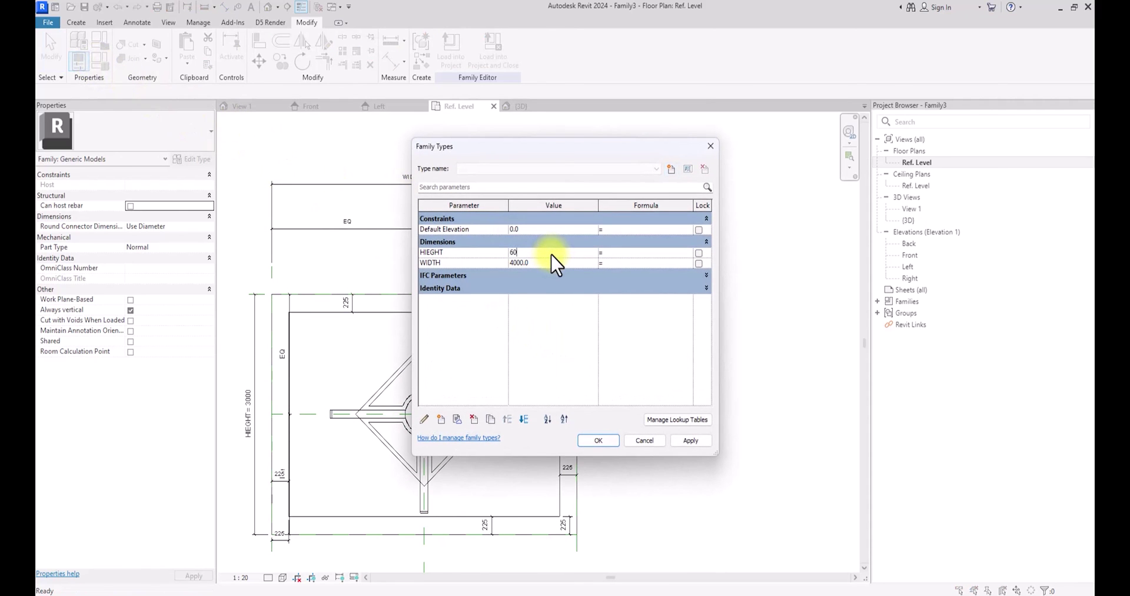
type("00")
left_click(598, 441)
scroll(609, 412, "down", 3)
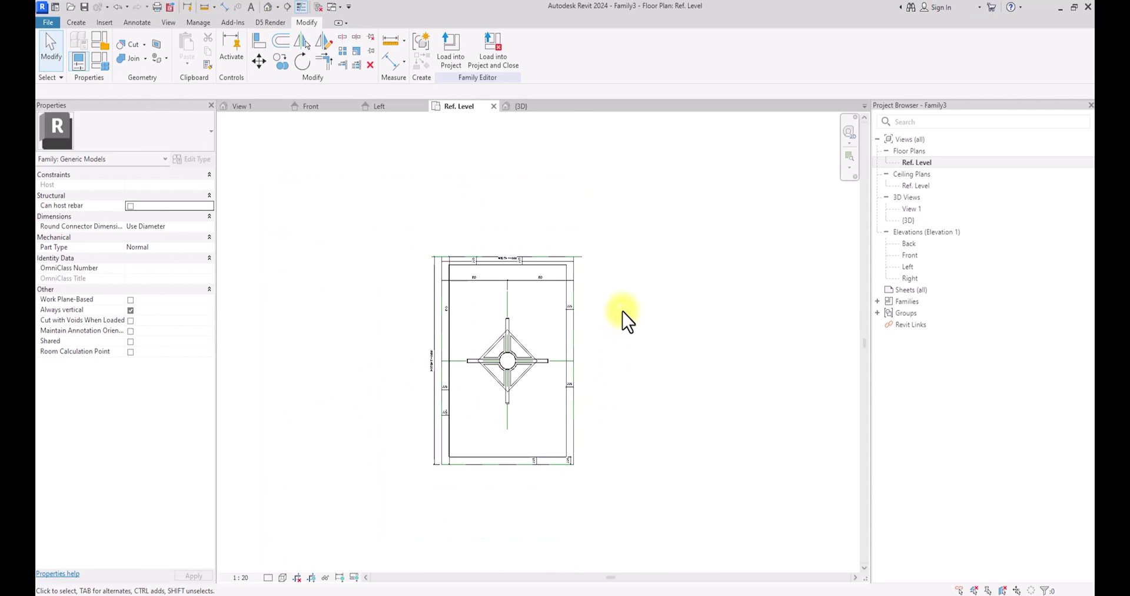
left_click(269, 8)
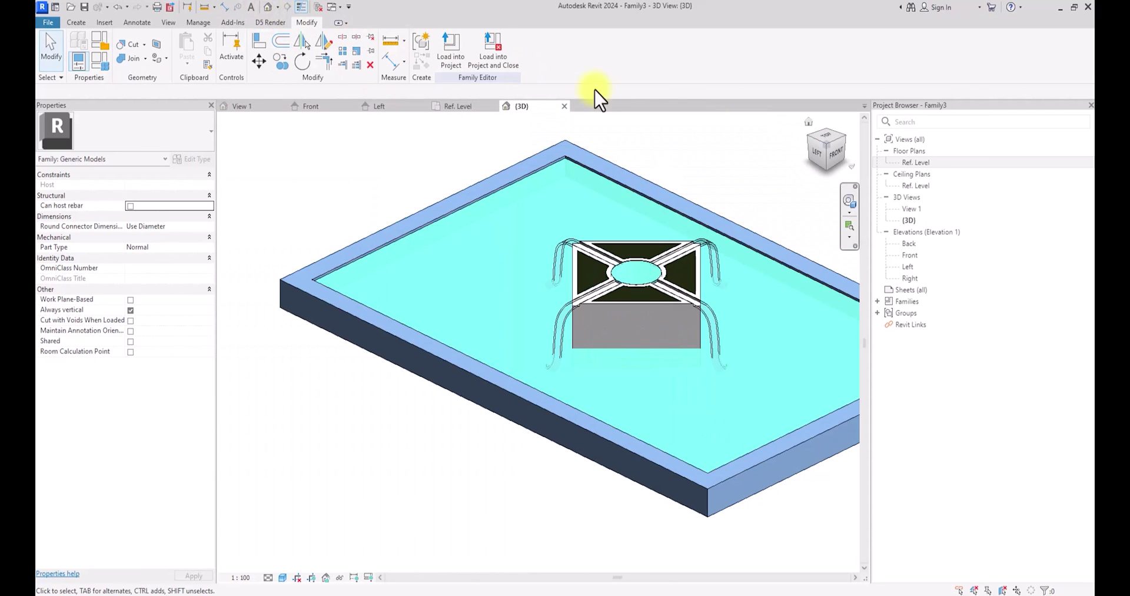
middle_click_drag(606, 118, 845, 530, "shift")
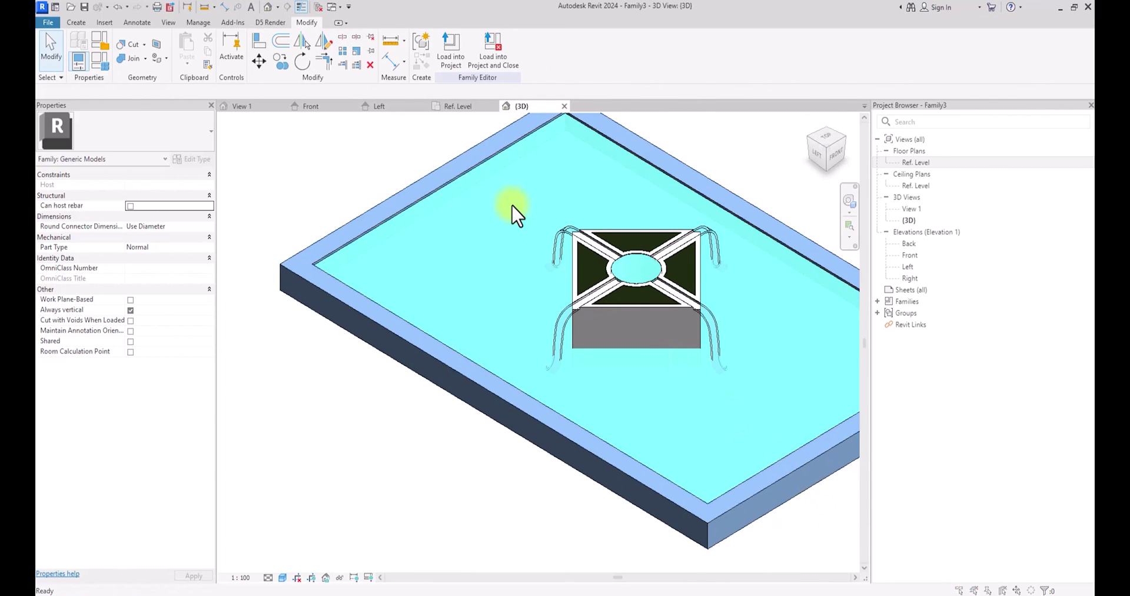
- Save the family in the Documents folder under the file name FOUNTAIN
key("ctrl+s")
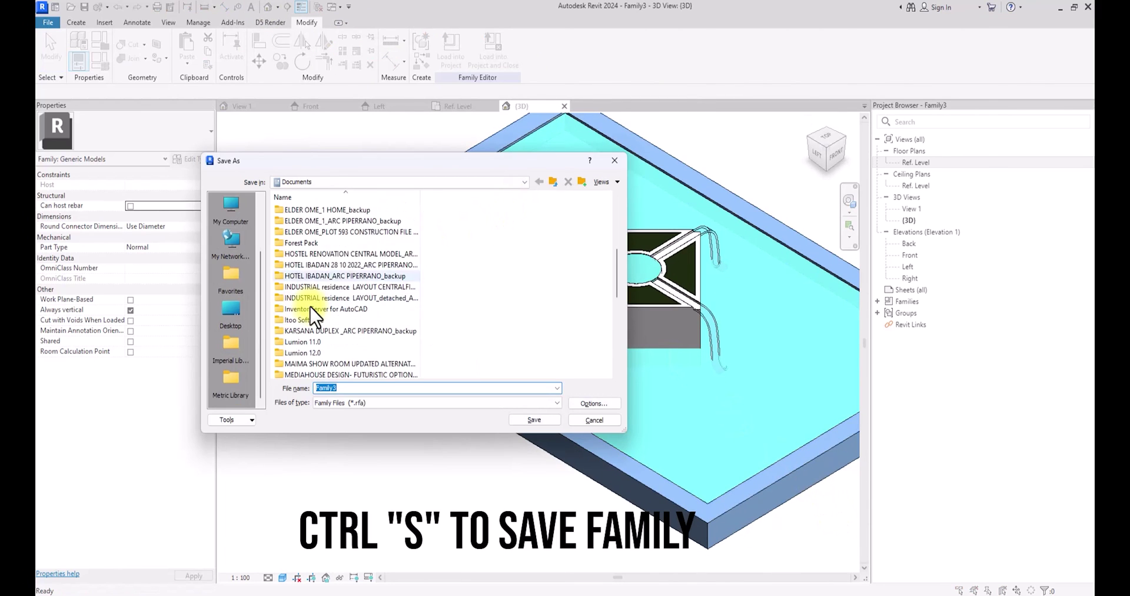
scroll(313, 316, "down", 5)
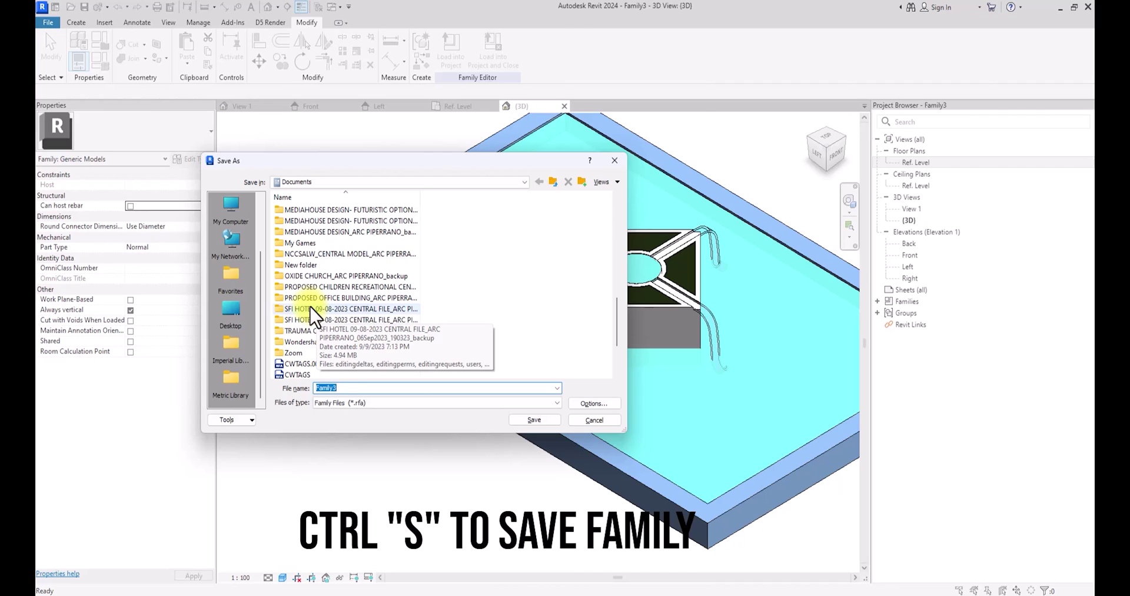
type("FOUNTA")
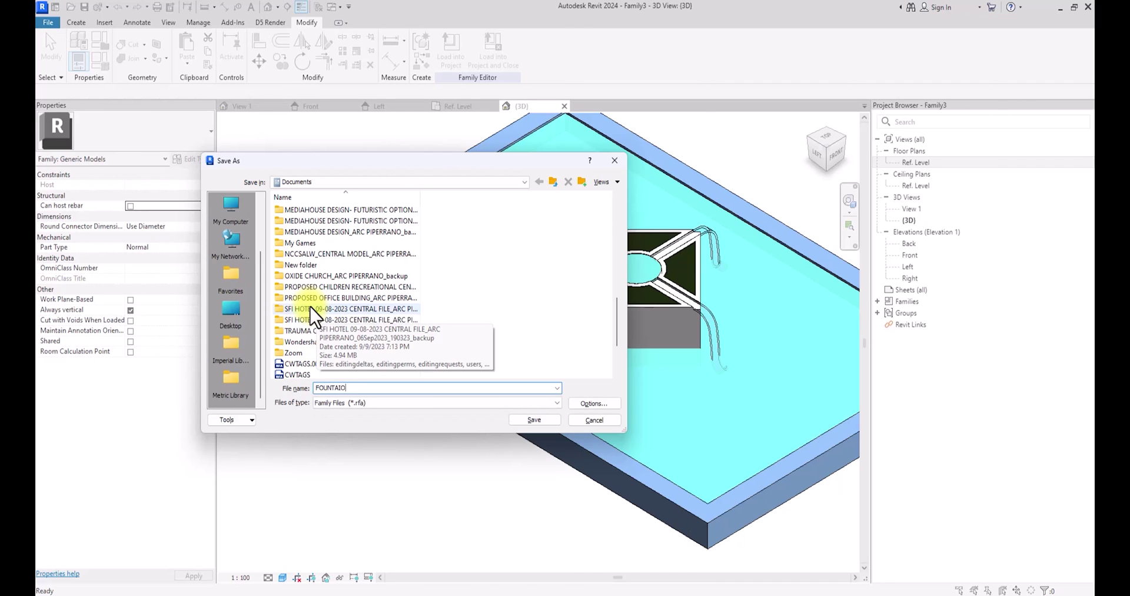
type("I")
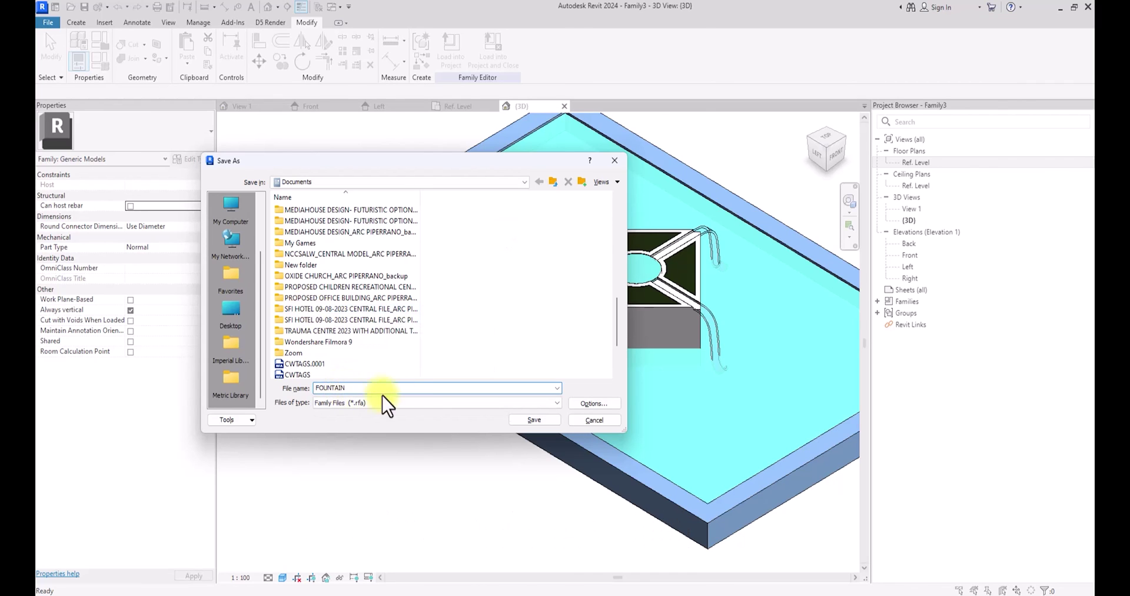
left_click(543, 422)
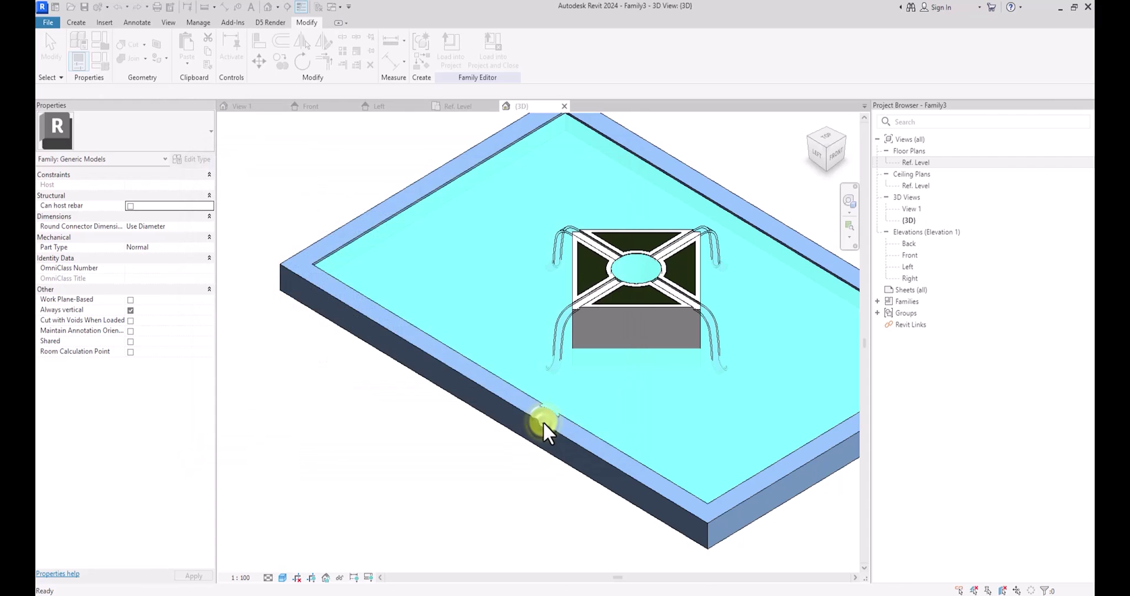
- Open the recent project CLASSICAL DUPLEX.rvt and show its 01-NGL floor plan
left_click(47, 23)
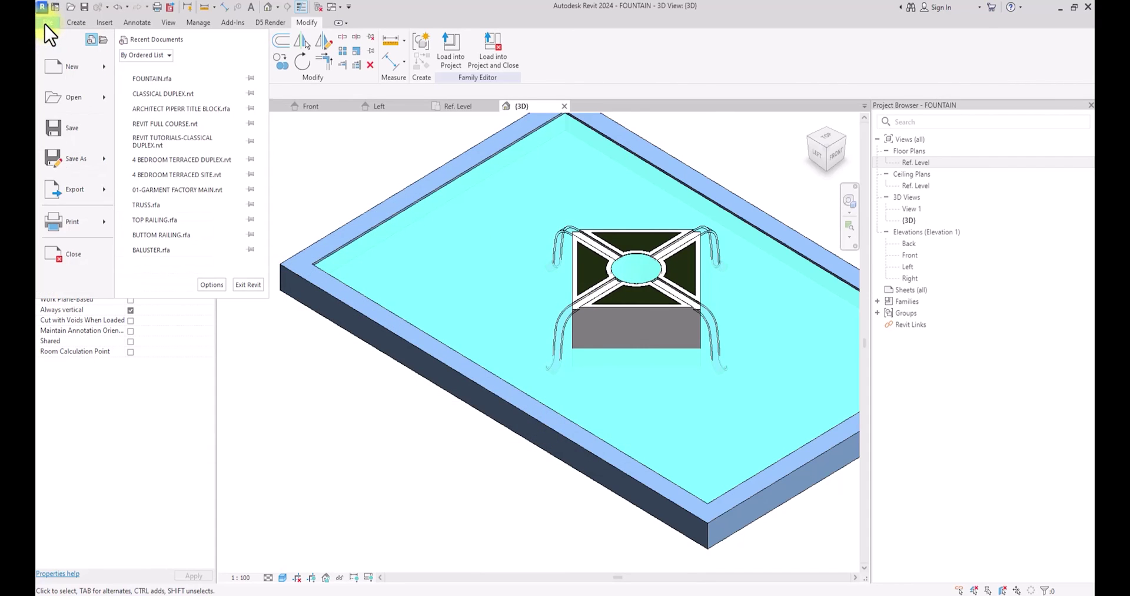
left_click(167, 95)
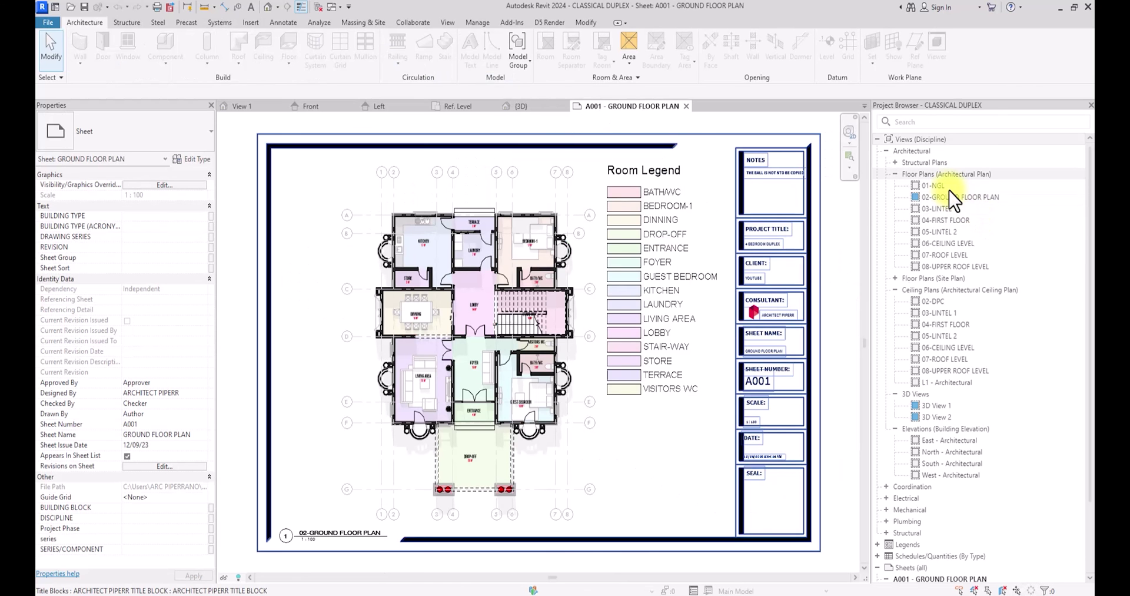
left_click(930, 185)
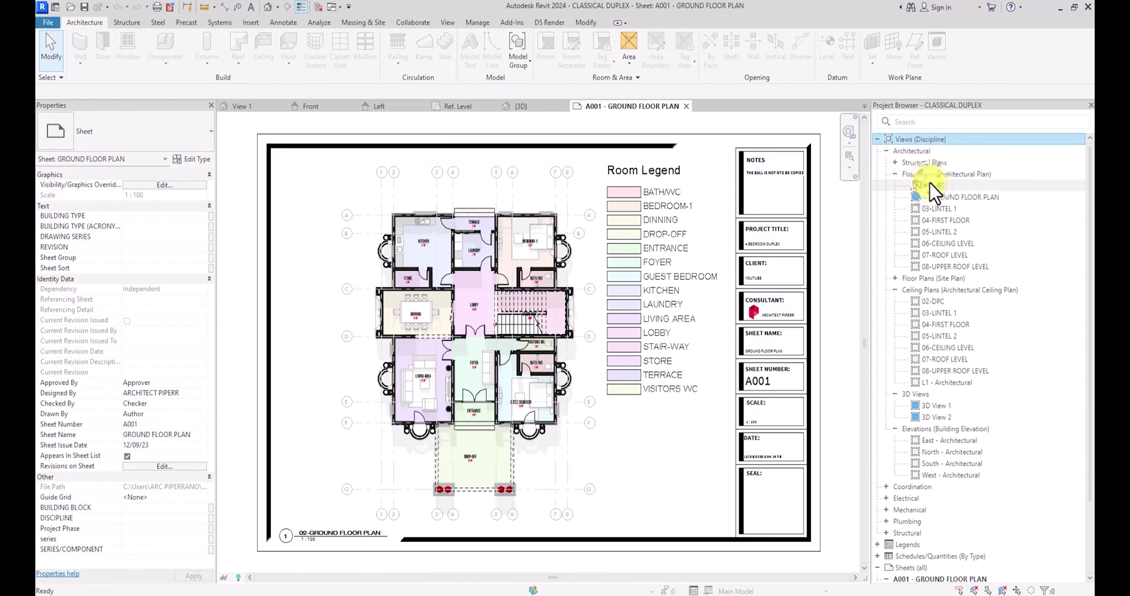
double_click(931, 186)
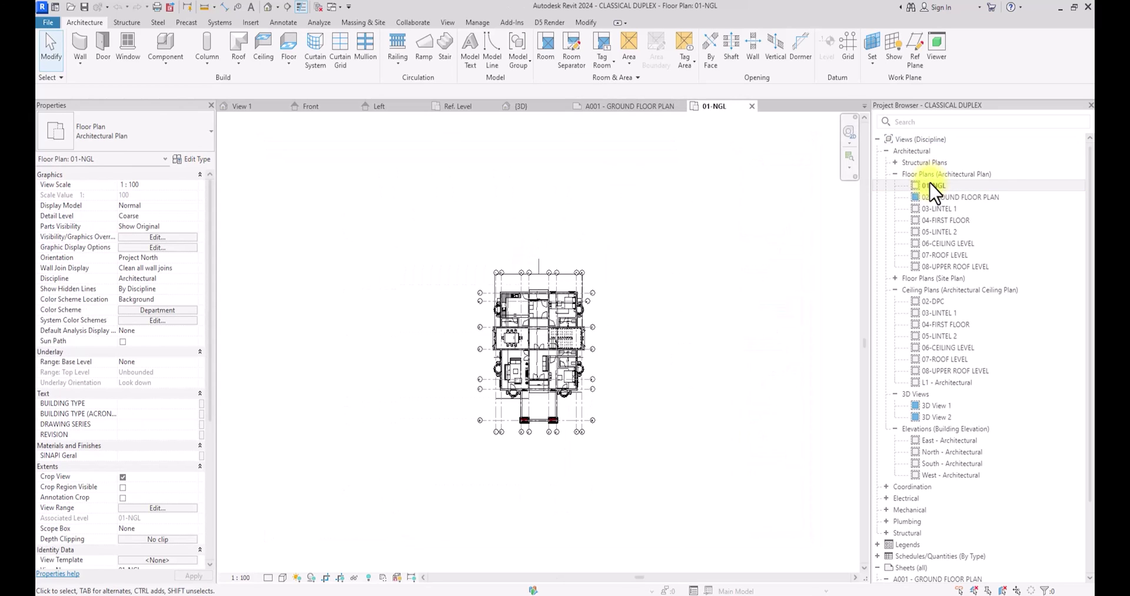
- Load the FOUNTAIN family into the duplex project, closing the family, and place one instance in front of the entrance beyond grid G
left_click(518, 106)
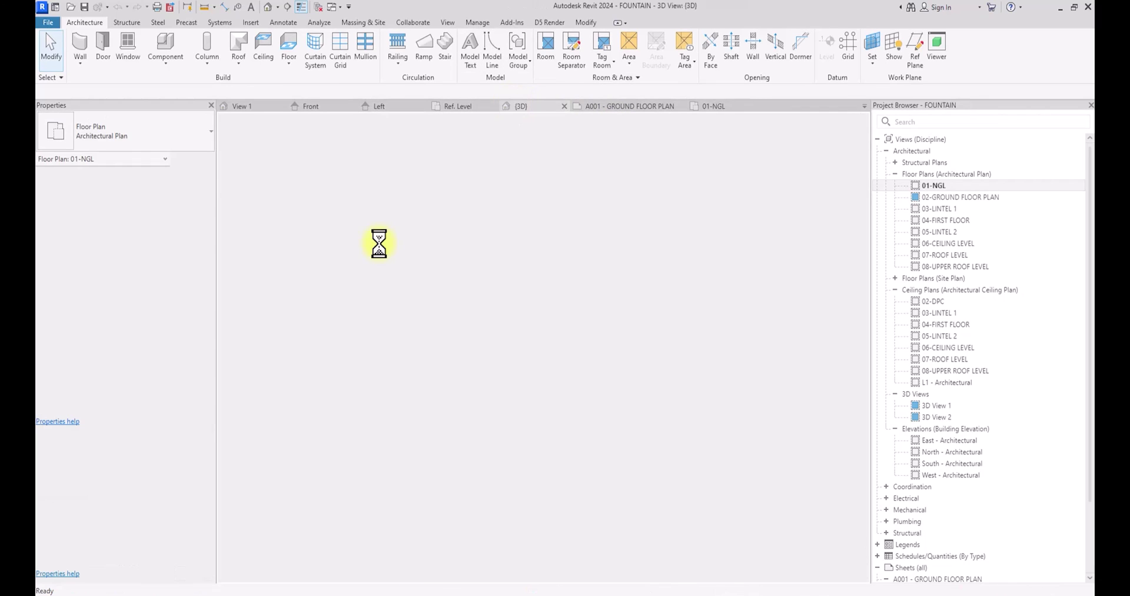
left_click(380, 247)
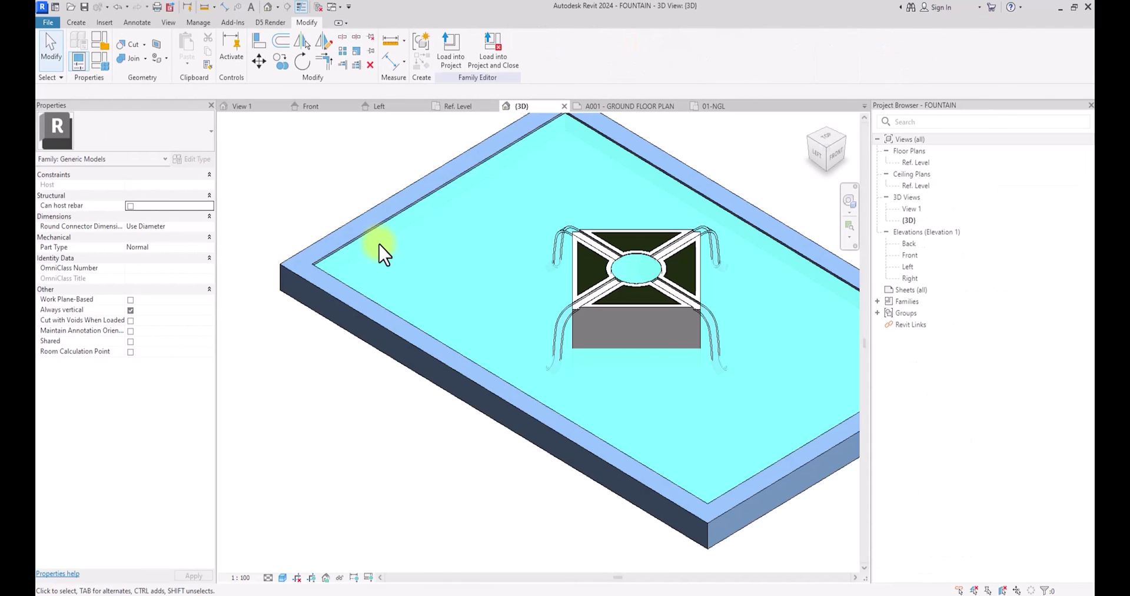
left_click(495, 56)
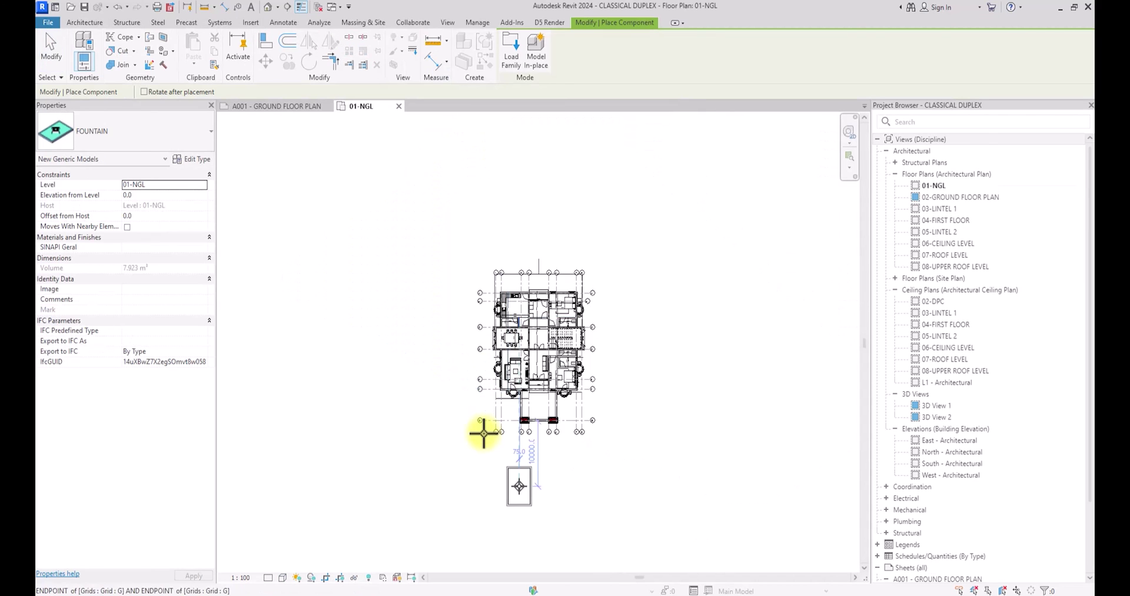
scroll(484, 434, "up", 5)
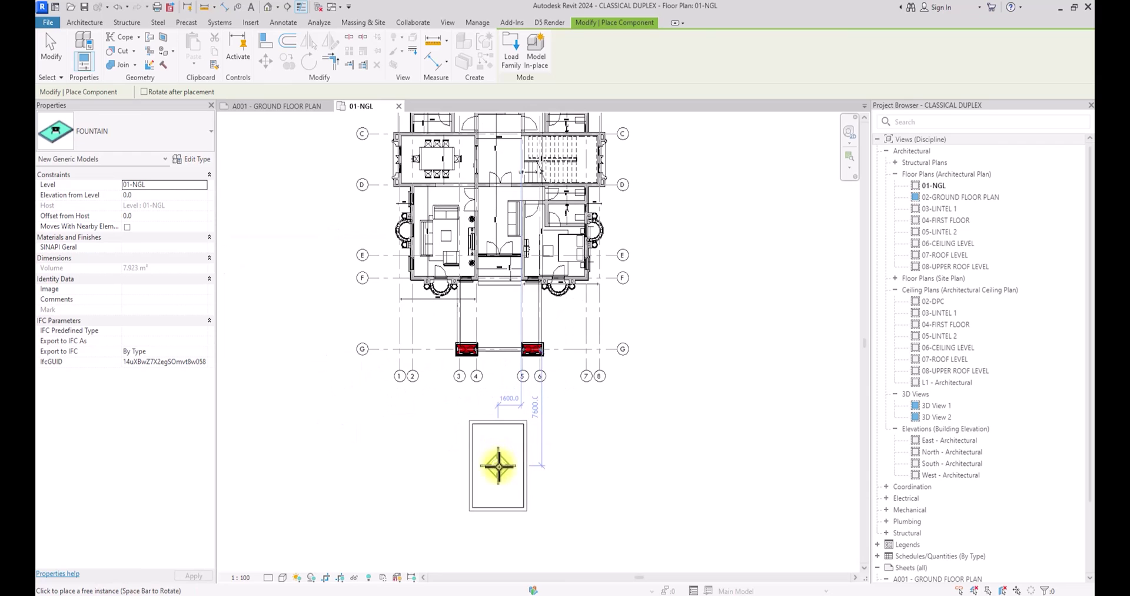
left_click(503, 457)
key("Escape")
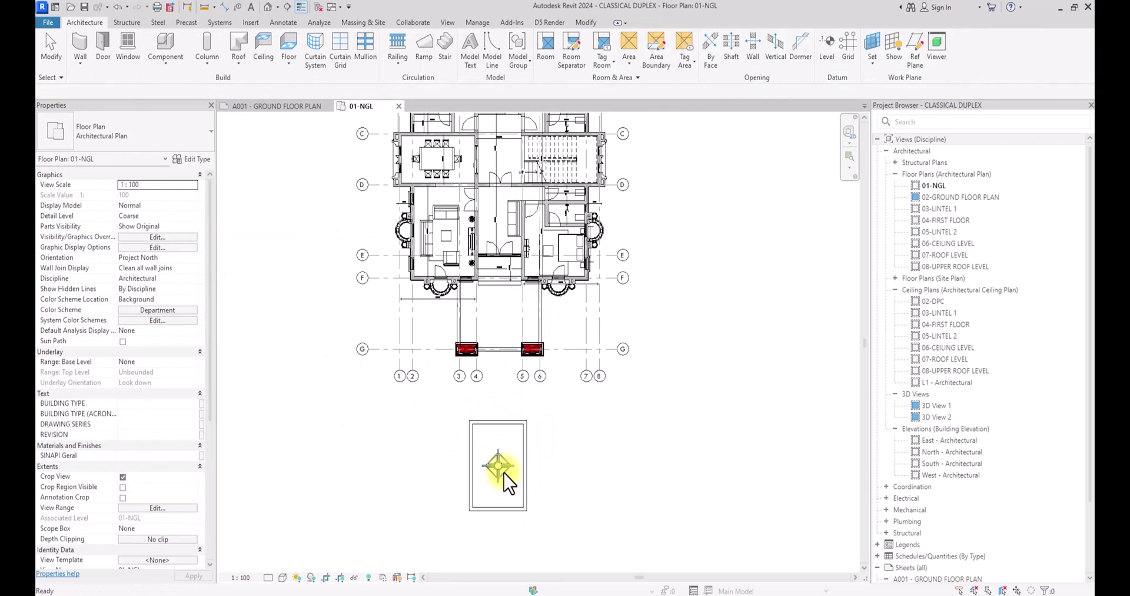
- Set both the HIEGHT and WIDTH type parameters of the placed fountain to 2500
left_click(504, 471)
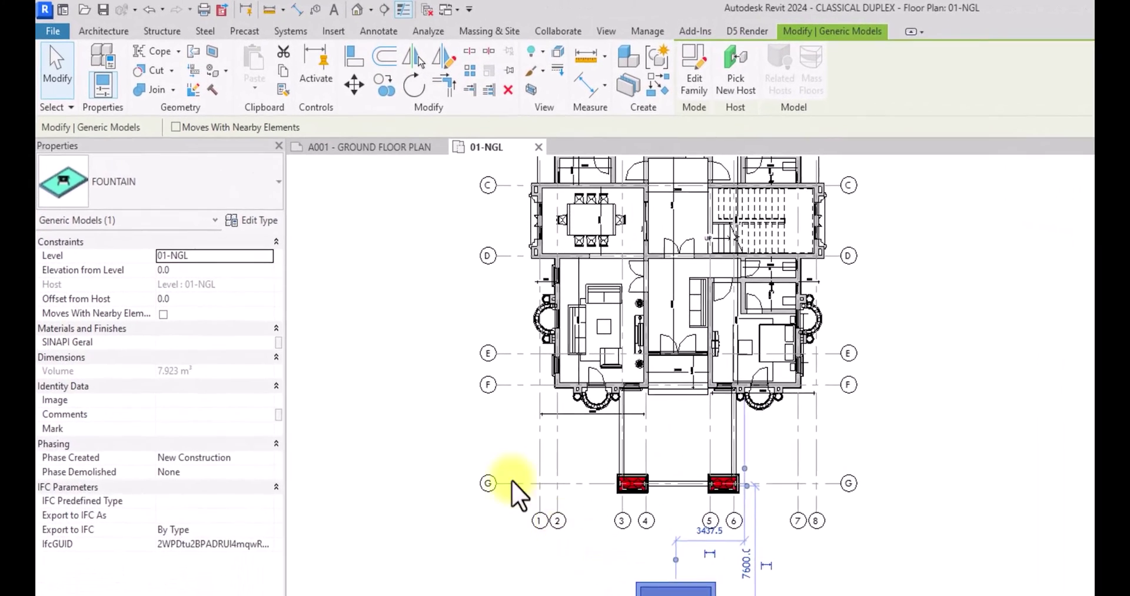
left_click(192, 159)
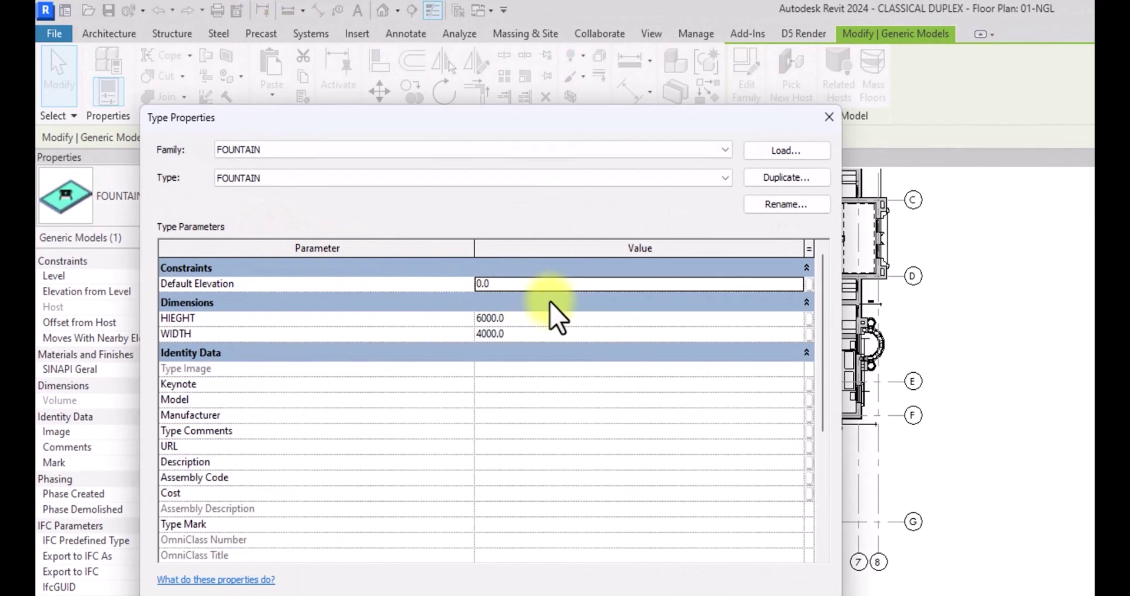
left_click(547, 303)
left_click(545, 306)
left_click(527, 319)
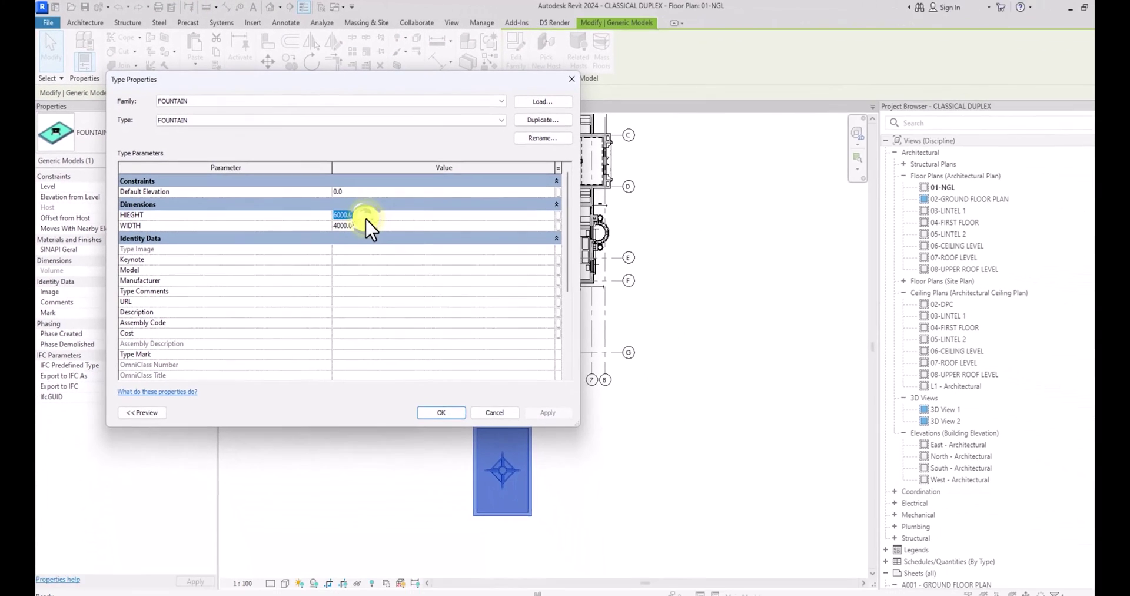
type("2500")
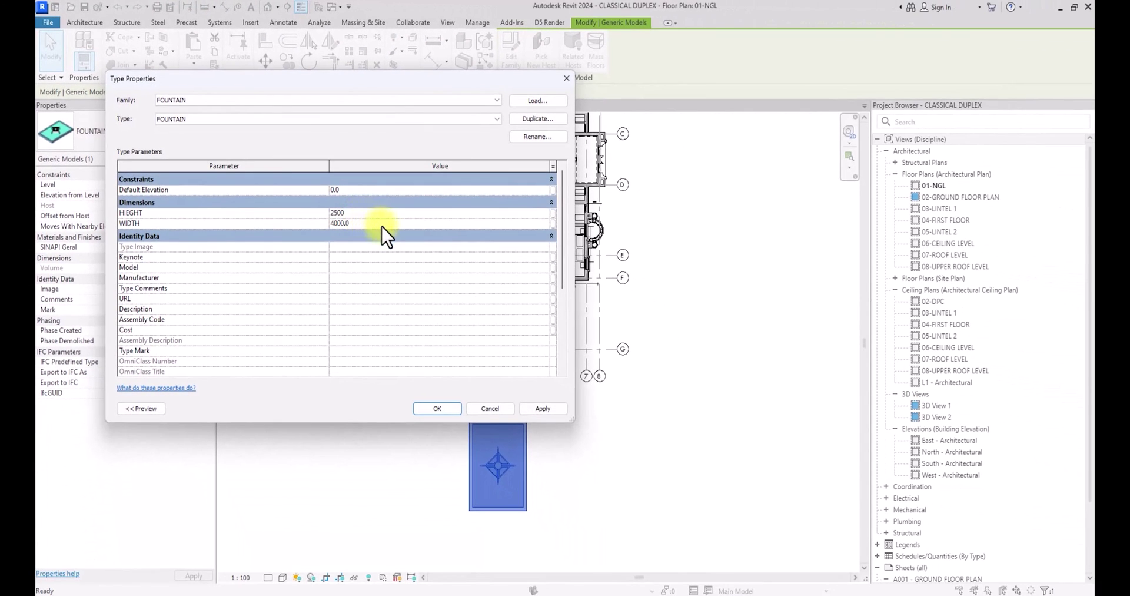
type("2500")
left_click(543, 409)
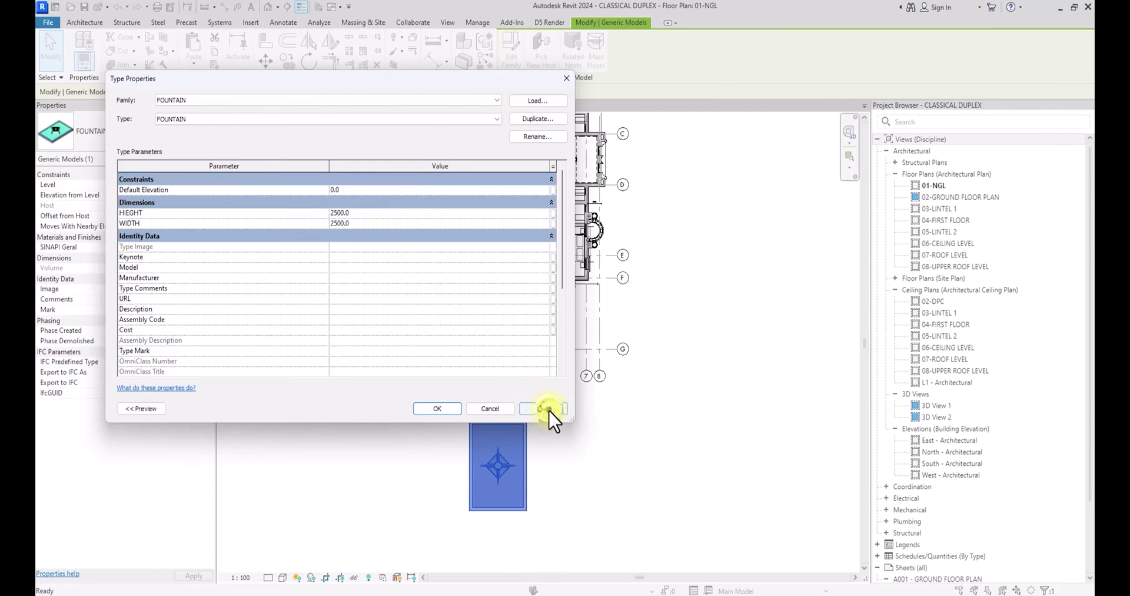
left_click(444, 411)
- Move the fountain closer to grid G, roughly centred in front of the two entrance piers between grids 4 and 5
scroll(449, 411, "up", 4)
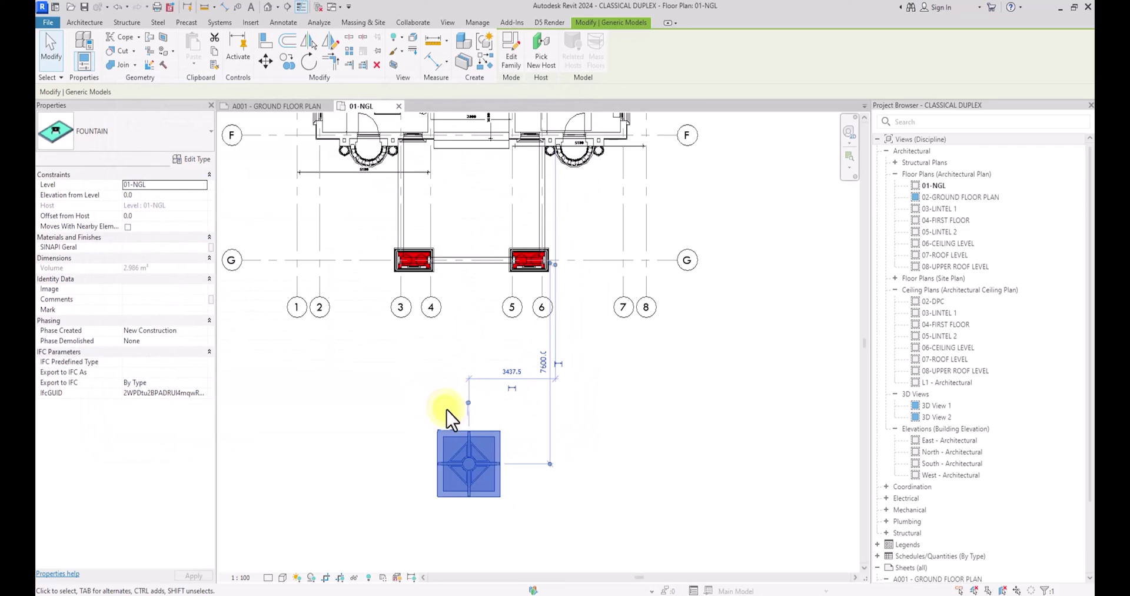
left_click(532, 450)
scroll(462, 462, "down", 3)
left_click_drag(462, 465, 468, 409)
left_click(606, 404)
scroll(612, 406, "up", 3)
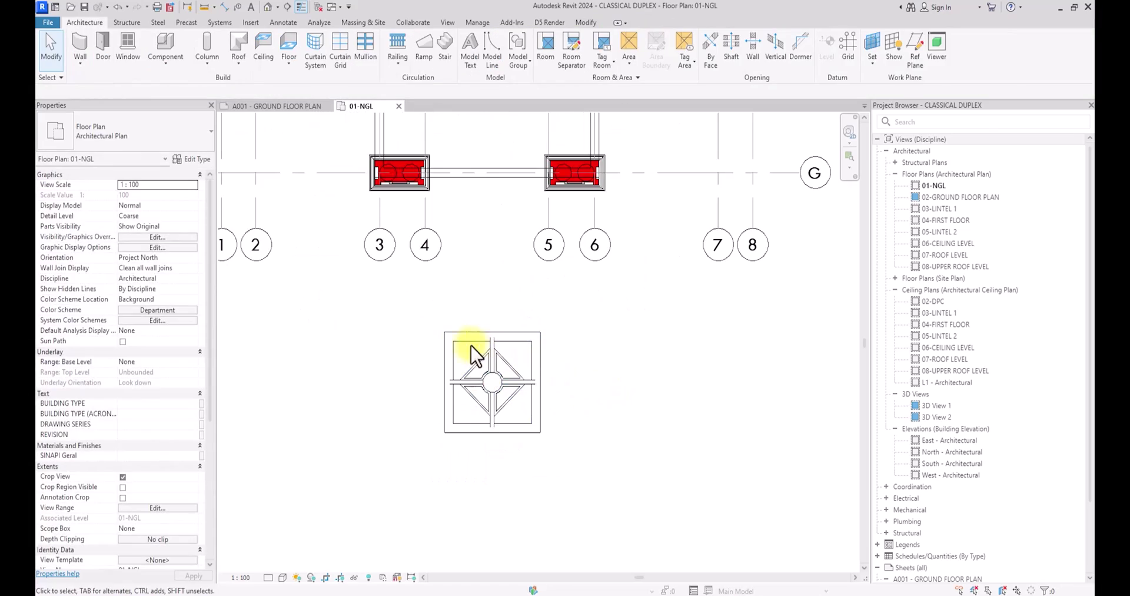
middle_click_drag(503, 308, 476, 359)
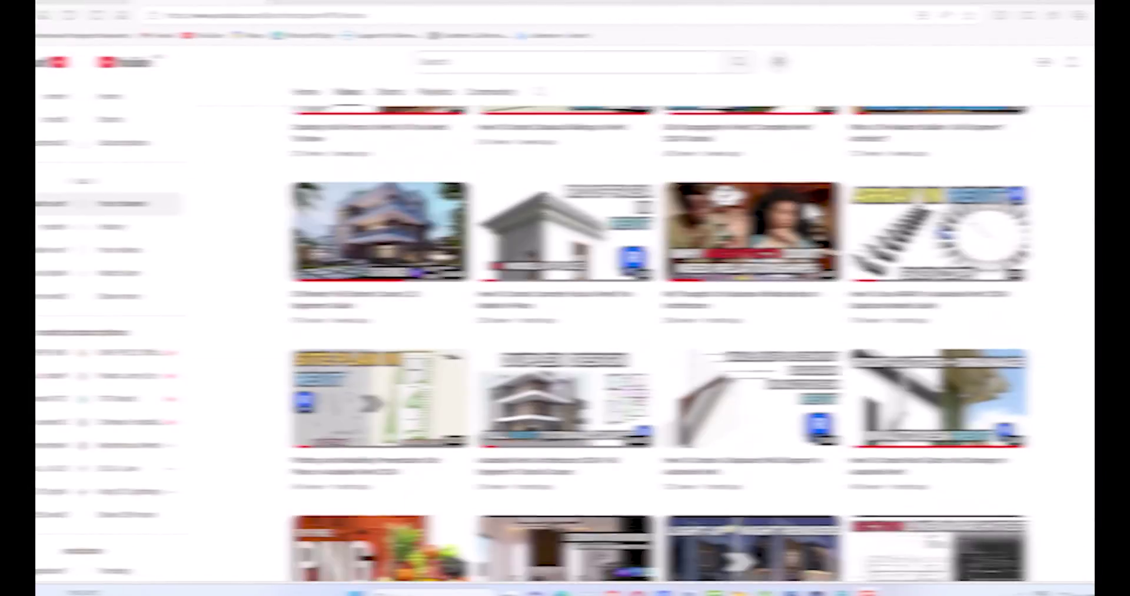
scroll(765, 224, "down", 3)
scroll(749, 259, "down", 10)
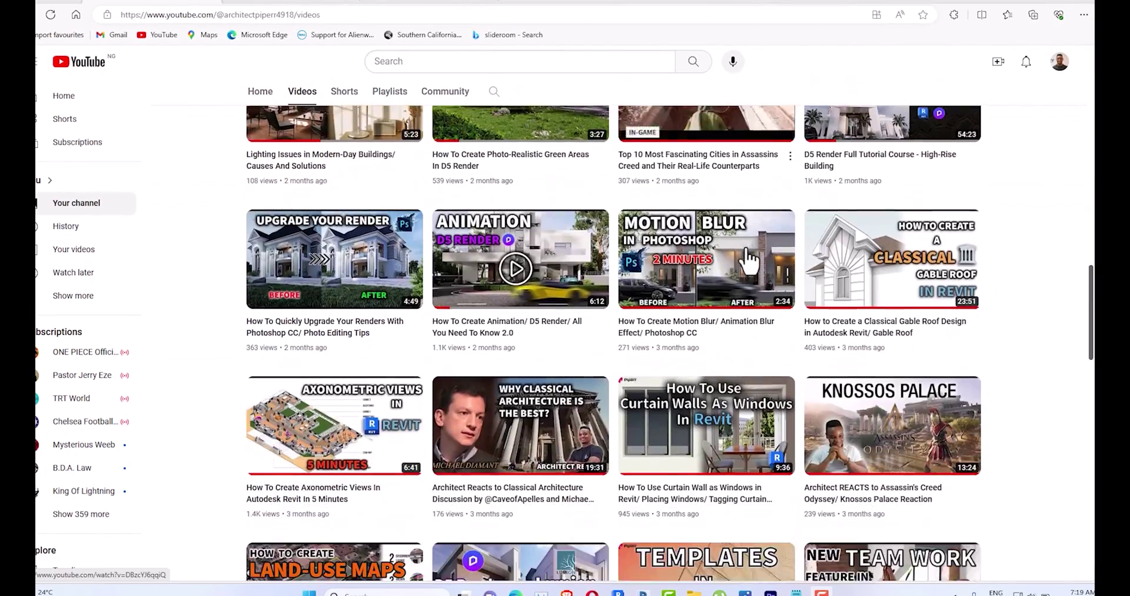
scroll(749, 259, "down", 13)
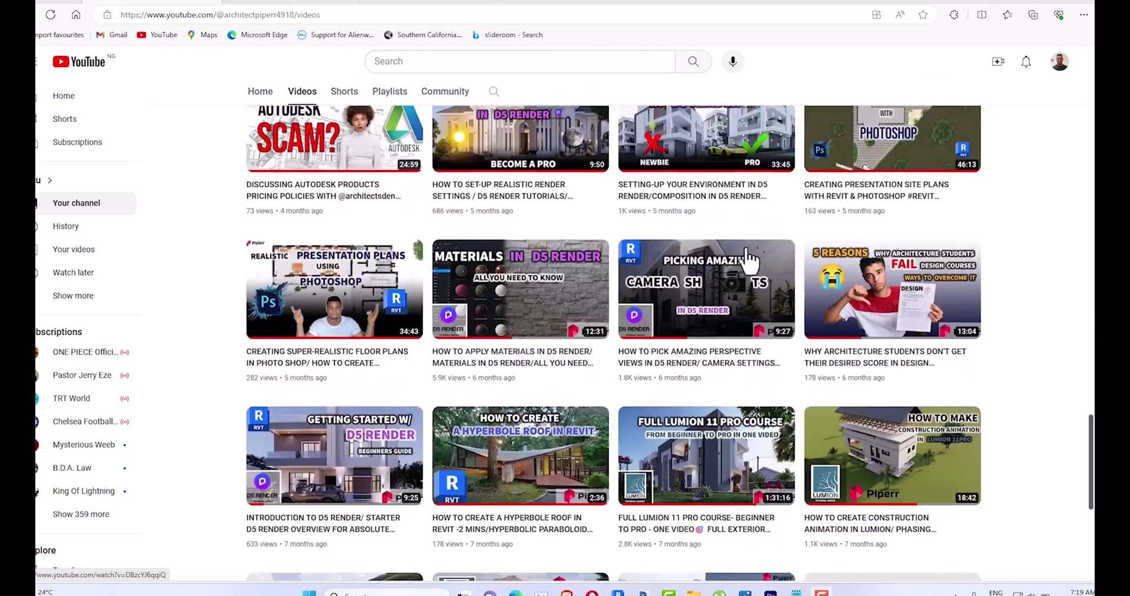
scroll(749, 259, "down", 10)
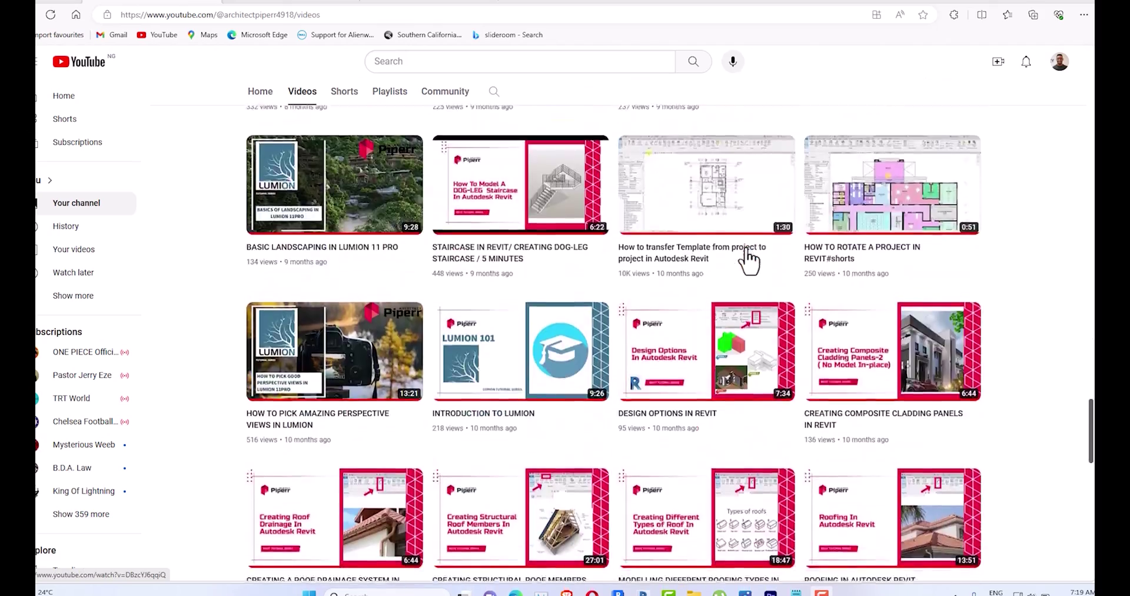